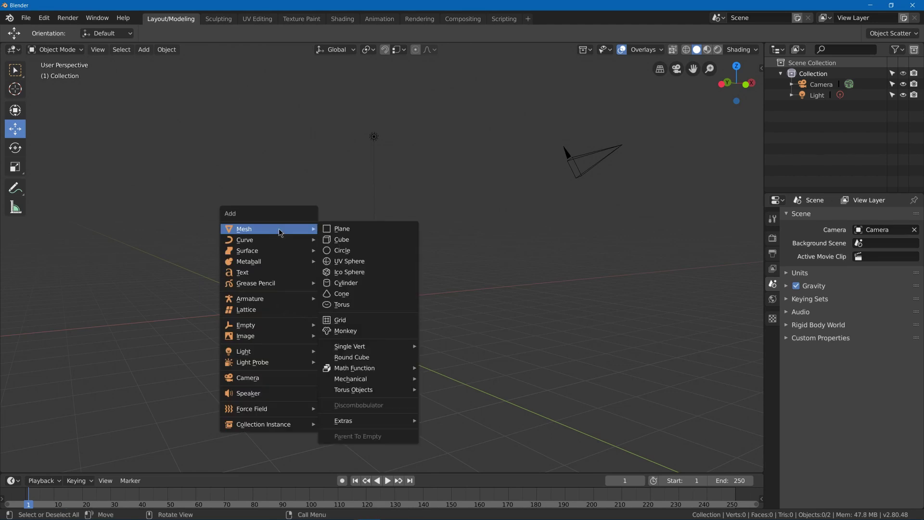
Add a plane and apply a Simple Subdivision Surface modifier with viewport level 6 to it.
{"action": "left_click", "coordinate": [341, 227]}
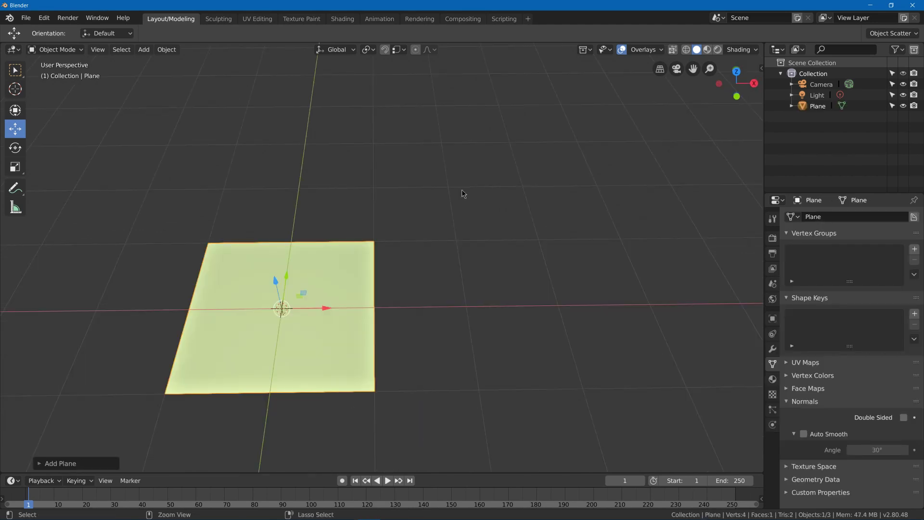
{"action": "key", "text": "ctrl+5"}
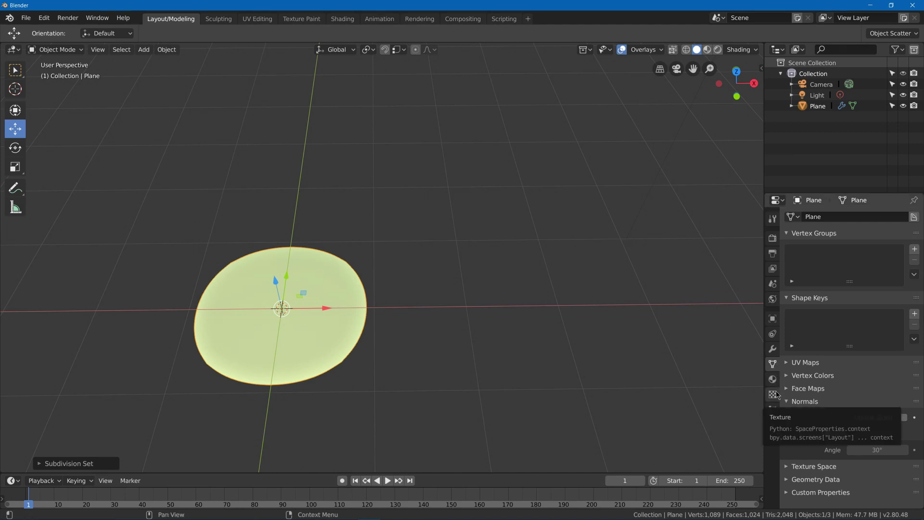
{"action": "left_click", "coordinate": [772, 354]}
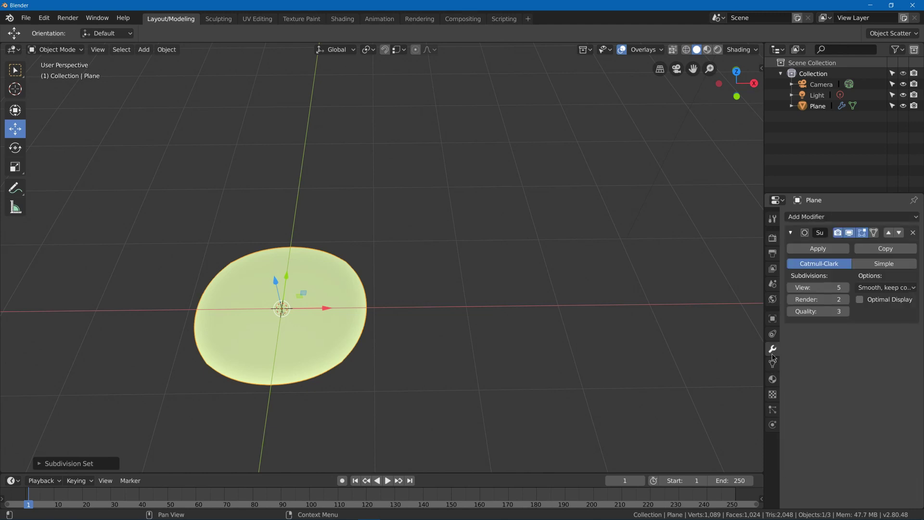
{"action": "left_click", "coordinate": [816, 292]}
{"action": "type", "text": "6"}
{"action": "key", "text": "Return"}
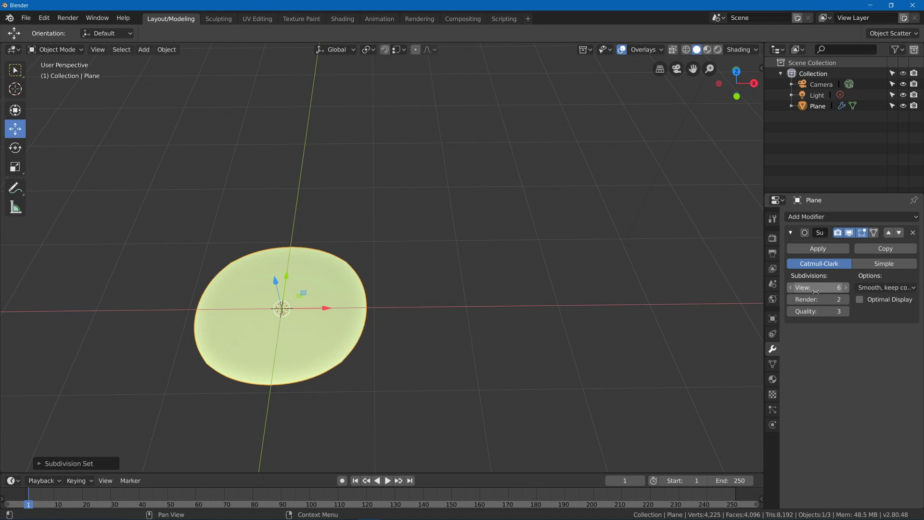
{"action": "left_click", "coordinate": [865, 264]}
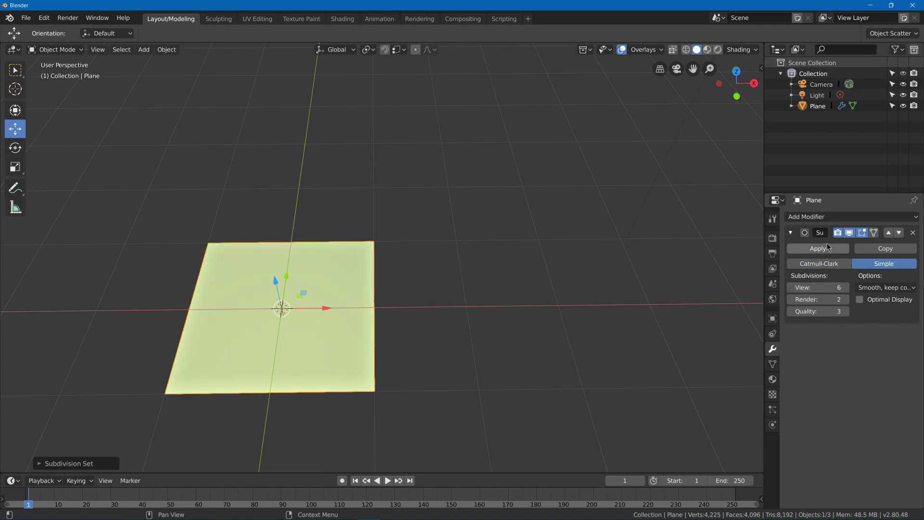
{"action": "left_click", "coordinate": [827, 248]}
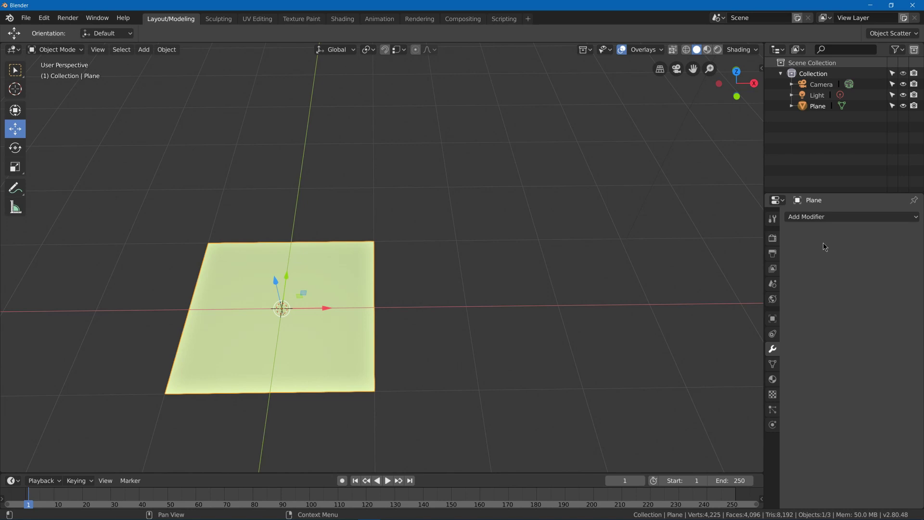
Add a Multiresolution modifier to the plane and subdivide it five times.
{"action": "left_click", "coordinate": [824, 218]}
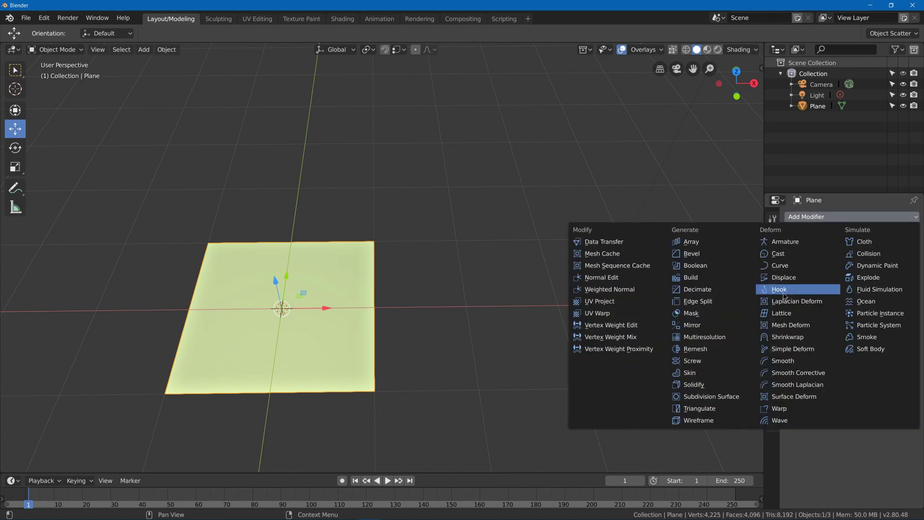
{"action": "left_click", "coordinate": [705, 337]}
{"action": "left_click", "coordinate": [882, 276]}
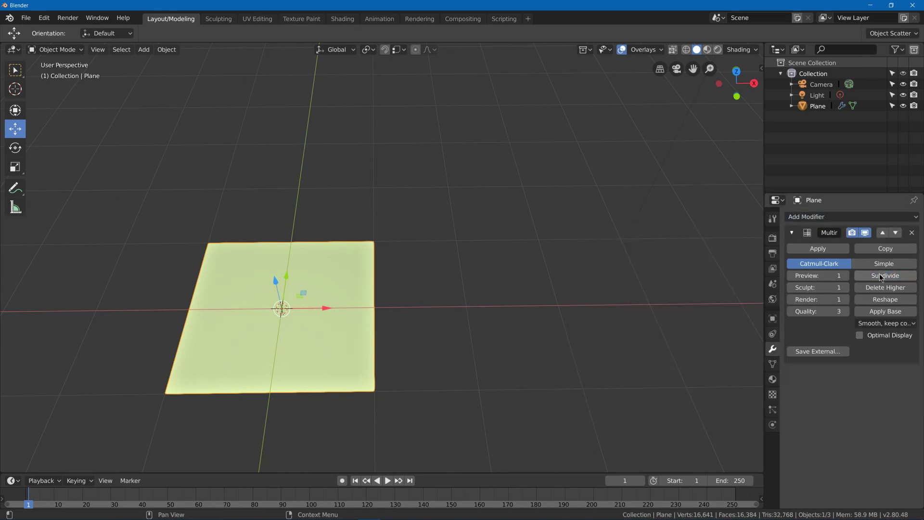
{"action": "left_click", "coordinate": [882, 276]}
{"action": "left_click", "coordinate": [881, 276]}
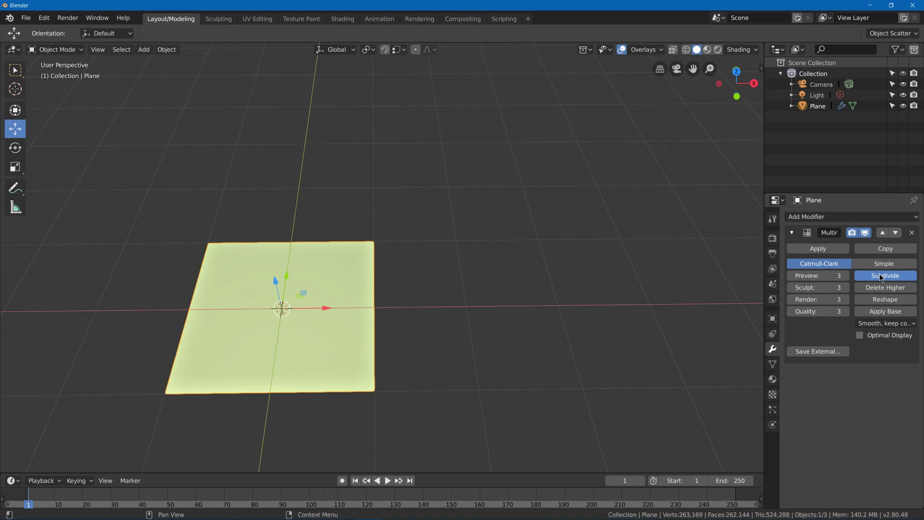
{"action": "left_click", "coordinate": [882, 276]}
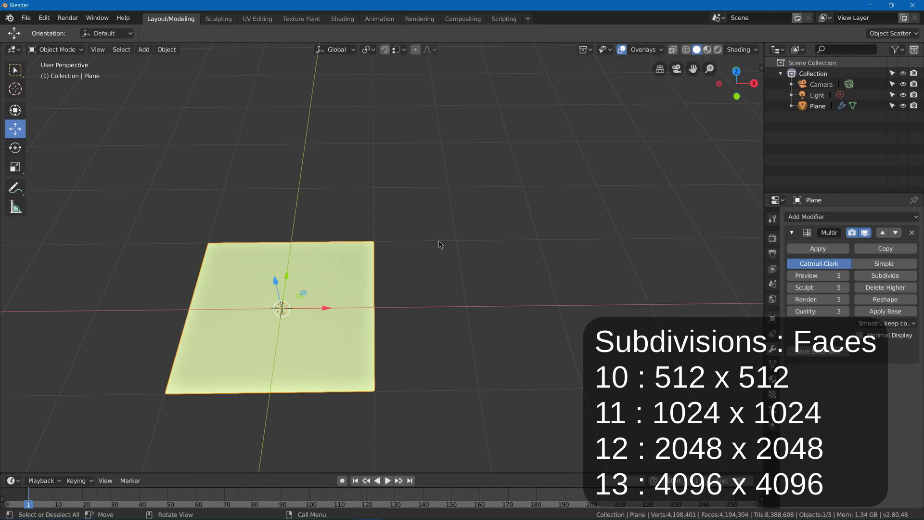
Set the Multiresolution subdivision type to Simple and switch to the Sculpting workspace.
{"action": "right_click", "coordinate": [297, 272]}
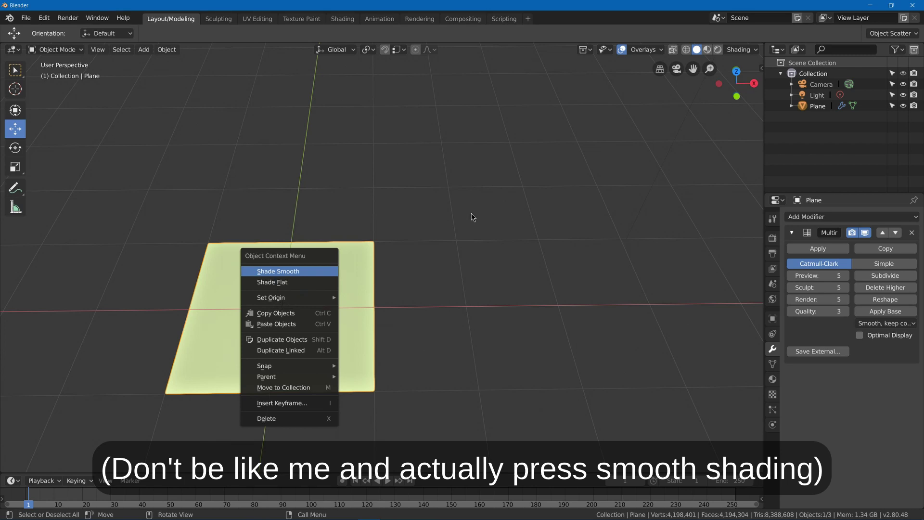
{"action": "key", "text": "Escape"}
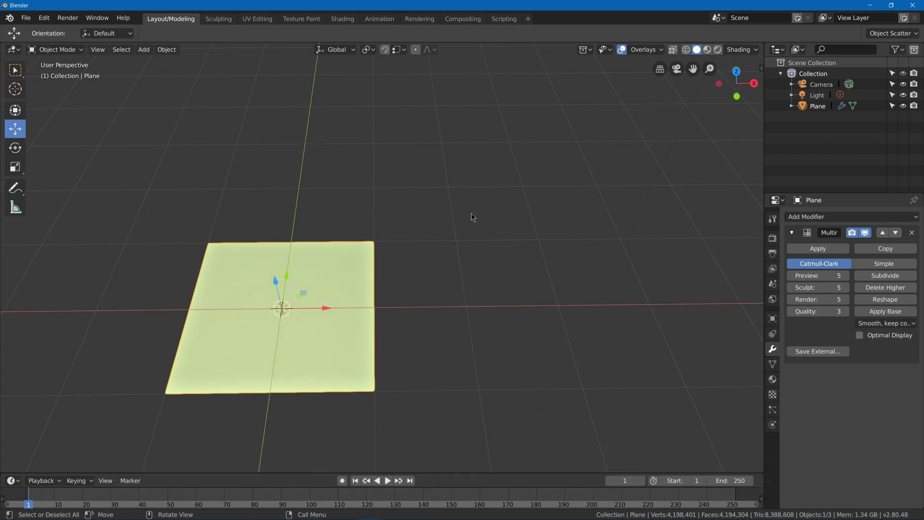
{"action": "left_click", "coordinate": [884, 265]}
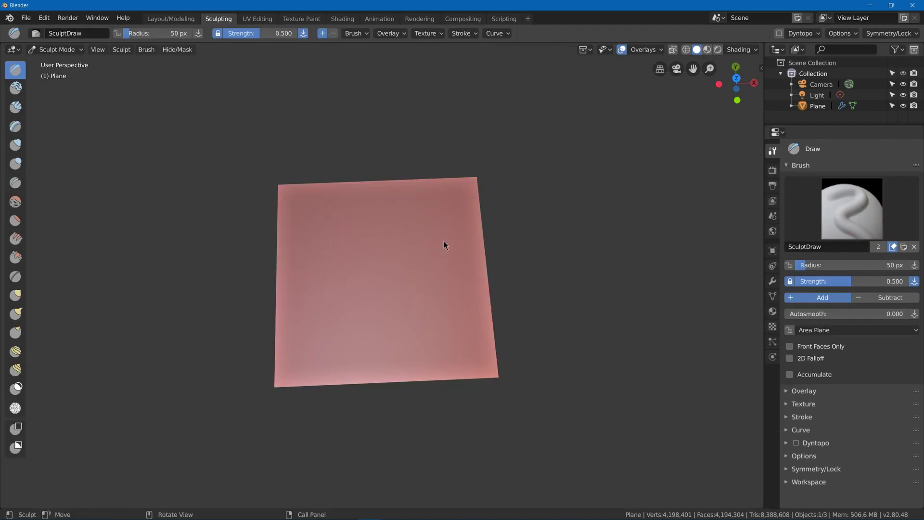
In the sculpt symmetry settings, disable X mirroring and enable locking and tiling on both X and Y.
{"action": "left_click", "coordinate": [788, 469]}
{"action": "scroll", "coordinate": [819, 409], "scroll_direction": "down", "scroll_amount": 5}
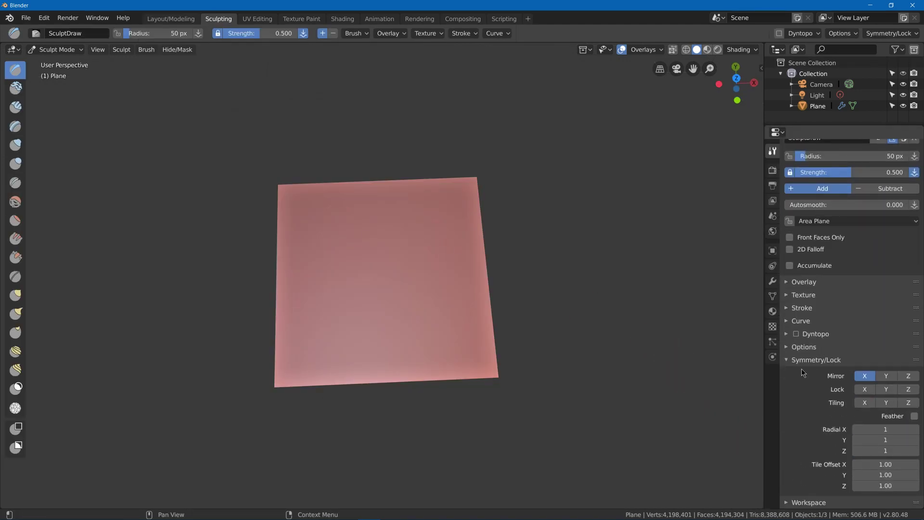
{"action": "left_click", "coordinate": [873, 377]}
{"action": "left_click", "coordinate": [866, 390]}
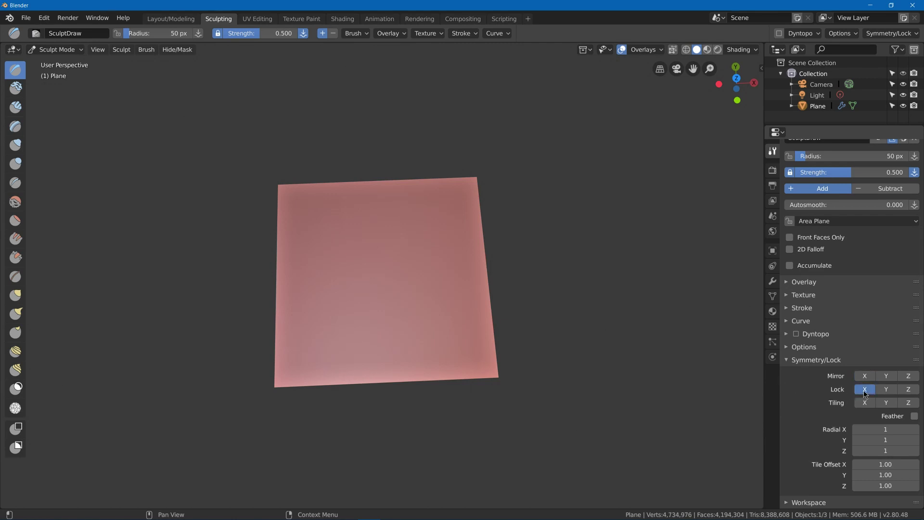
{"action": "left_click", "coordinate": [889, 391]}
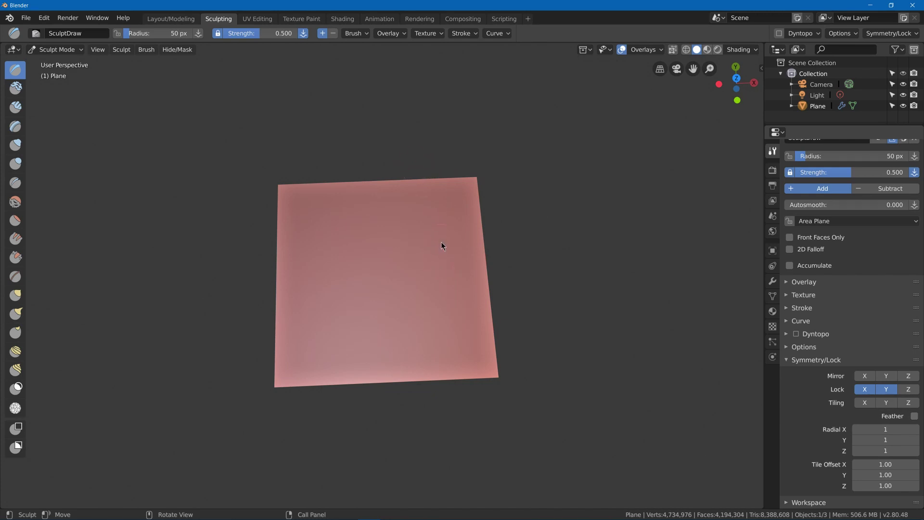
{"action": "left_click", "coordinate": [857, 403]}
{"action": "left_click", "coordinate": [887, 404]}
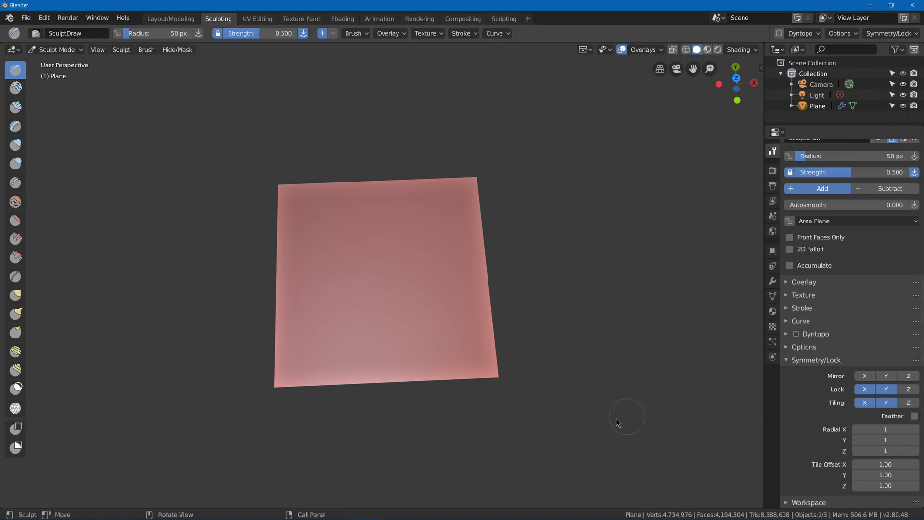
Test the tiling with a wavy Draw stroke running down the plane, and undo the stroke.
{"action": "mouse_move", "coordinate": [321, 189]}
{"action": "left_mouse_down"}
{"action": "mouse_move", "coordinate": [326, 279]}
{"action": "mouse_move", "coordinate": [374, 388]}
{"action": "left_mouse_up"}
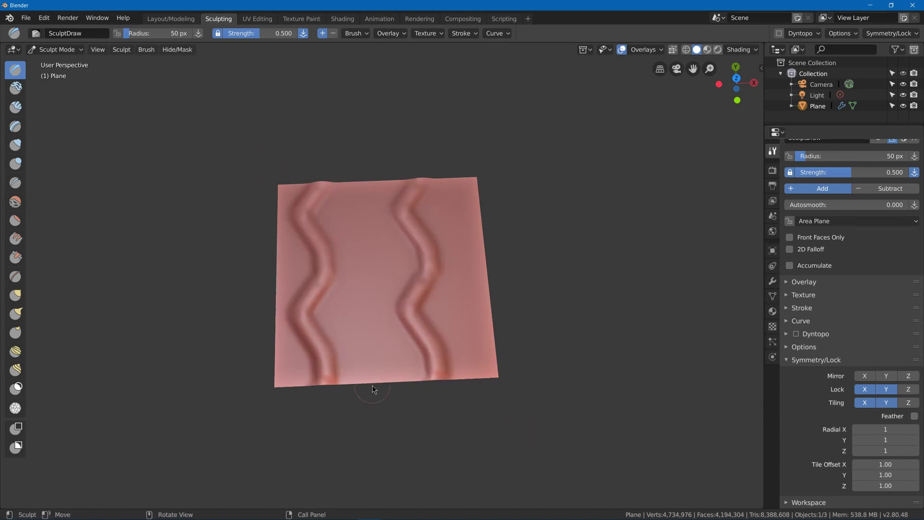
{"action": "key", "text": "ctrl+z"}
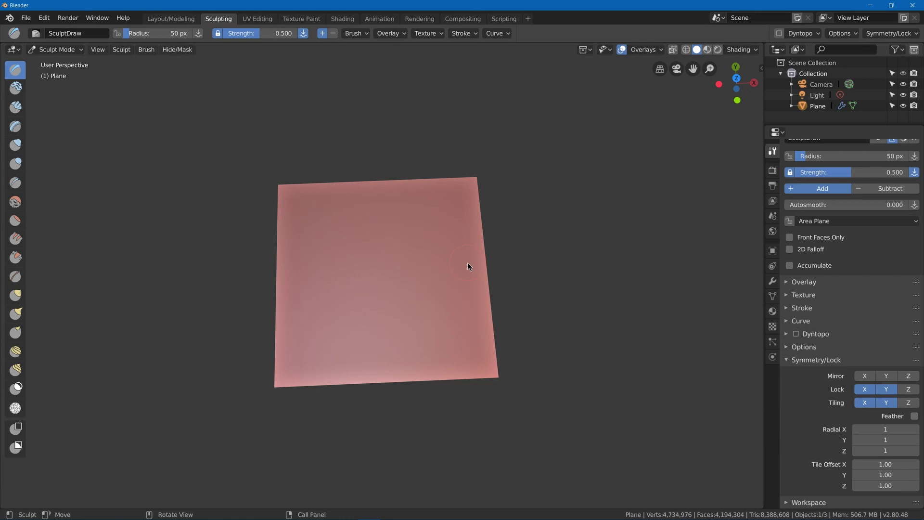
Reduce the sculpt brush radius to 6 px for working on the plane in top view.
{"action": "key", "text": "KP_7"}
{"action": "scroll", "coordinate": [297, 270], "scroll_direction": "up", "scroll_amount": 3}
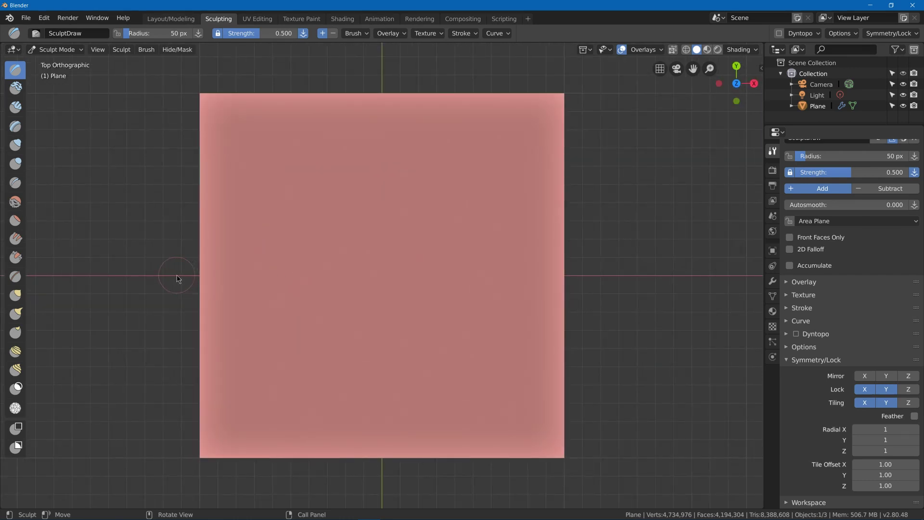
{"action": "key", "text": "bracketleft"}
{"action": "key", "text": "bracketleft"}
{"action": "key", "text": "bracketleft"}
{"action": "key", "text": "bracketleft"}
{"action": "key", "text": "bracketleft"}
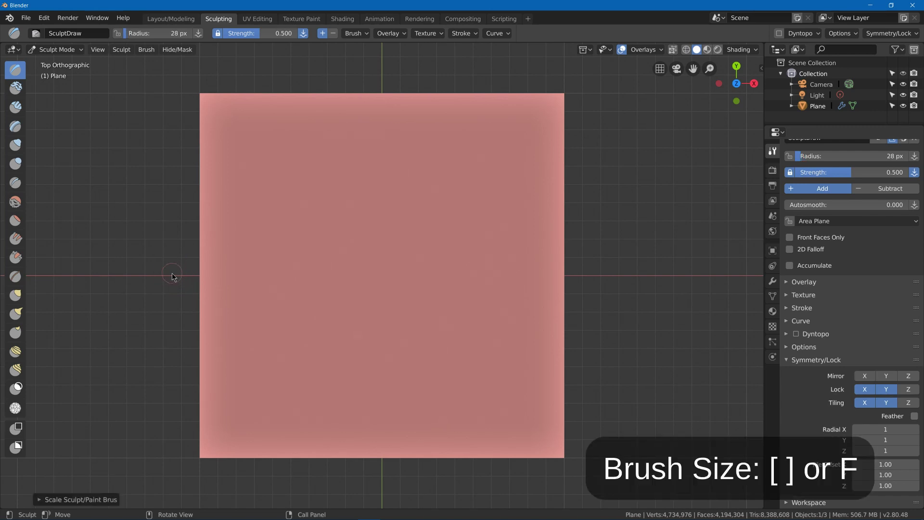
{"action": "key", "text": "bracketleft"}
{"action": "key", "text": "bracketleft"}
{"action": "key", "text": "bracketleft"}
{"action": "key", "text": "bracketleft"}
{"action": "key", "text": "bracketleft"}
{"action": "key", "text": "bracketleft"}
{"action": "key", "text": "bracketleft"}
{"action": "key", "text": "bracketleft"}
{"action": "key", "text": "bracketleft"}
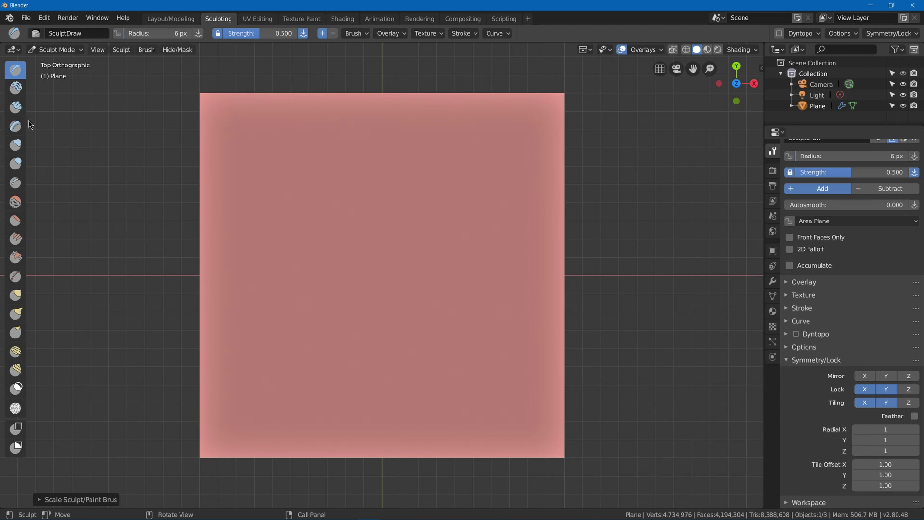
Choose the Crease brush with the Line stroke method and a strength of 1.000.
{"action": "left_click_drag", "start_coordinate": [27, 122], "coordinate": [86, 133]}
{"action": "left_click", "coordinate": [48, 182]}
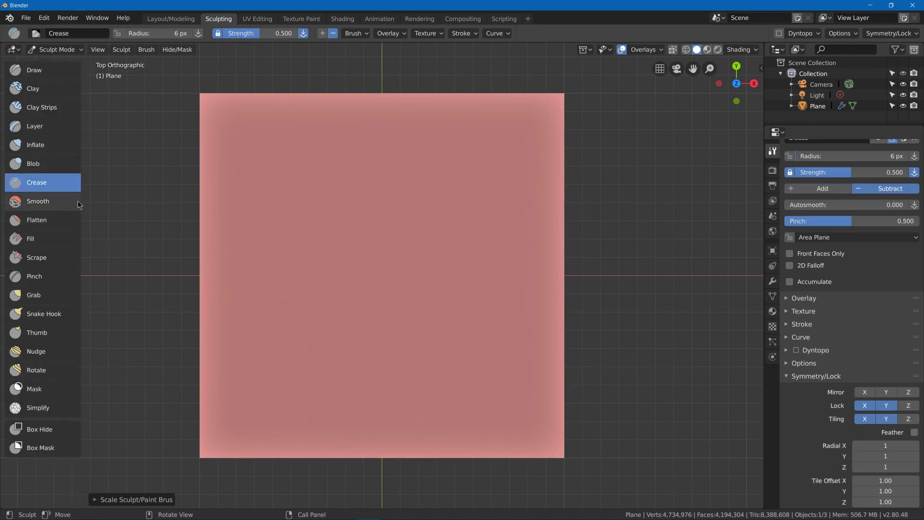
{"action": "left_click", "coordinate": [793, 324]}
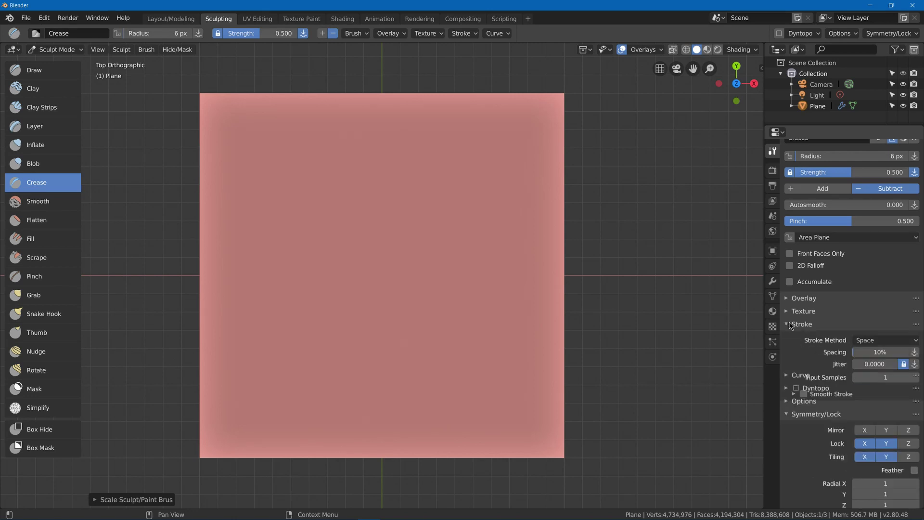
{"action": "left_click", "coordinate": [877, 342]}
{"action": "left_click", "coordinate": [864, 412]}
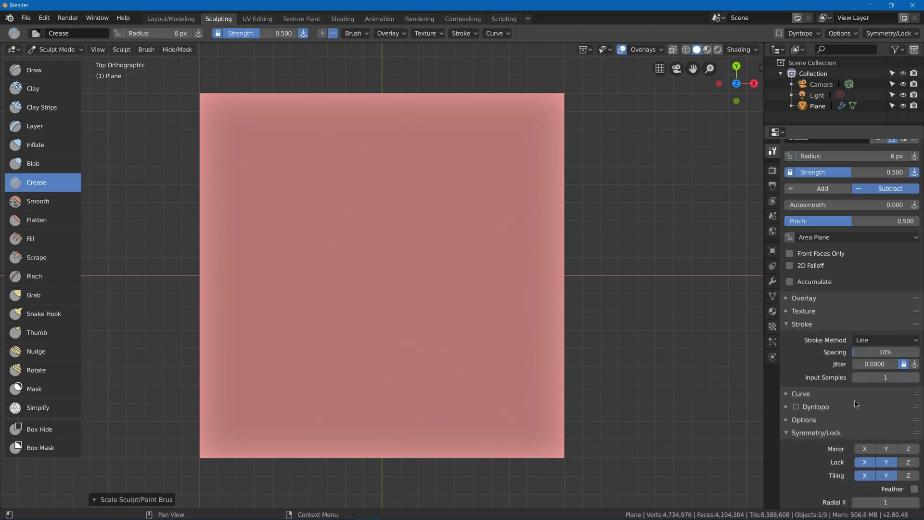
{"action": "left_click_drag", "start_coordinate": [249, 35], "coordinate": [289, 34]}
Crease one straight horizontal line across the middle of the plane from edge to edge.
{"action": "left_click", "coordinate": [187, 279]}
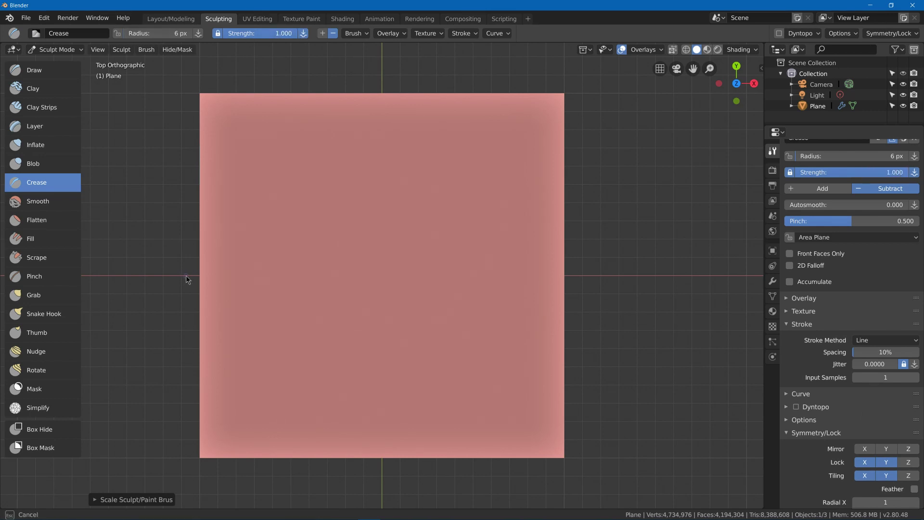
{"action": "mouse_move", "coordinate": [186, 276]}
{"action": "left_mouse_down"}
{"action": "mouse_move", "coordinate": [192, 320]}
{"action": "mouse_move", "coordinate": [268, 284]}
{"action": "mouse_move", "coordinate": [466, 280]}
{"action": "left_mouse_up"}
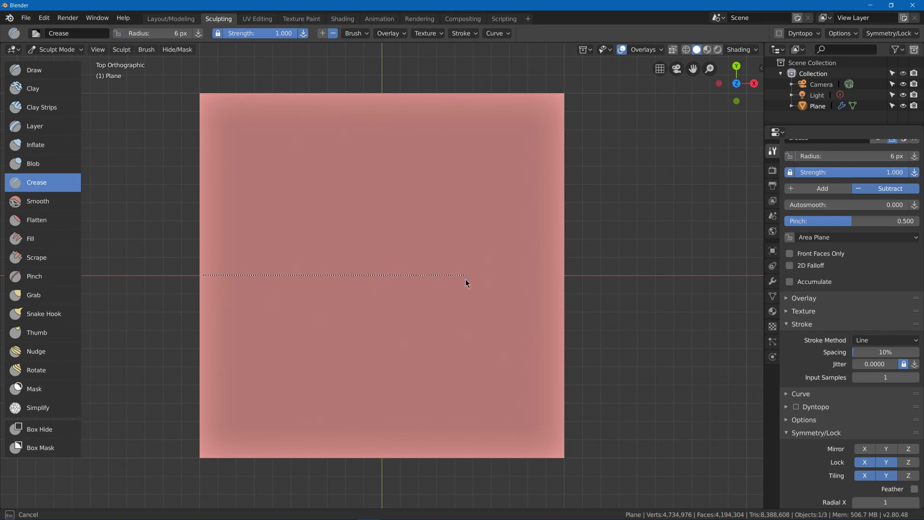
{"action": "mouse_move", "coordinate": [508, 330]}
{"action": "left_mouse_down"}
{"action": "mouse_move", "coordinate": [266, 319]}
{"action": "mouse_move", "coordinate": [335, 178]}
{"action": "mouse_move", "coordinate": [336, 282]}
{"action": "mouse_move", "coordinate": [259, 353]}
{"action": "mouse_move", "coordinate": [322, 287]}
{"action": "mouse_move", "coordinate": [578, 306]}
{"action": "left_mouse_up"}
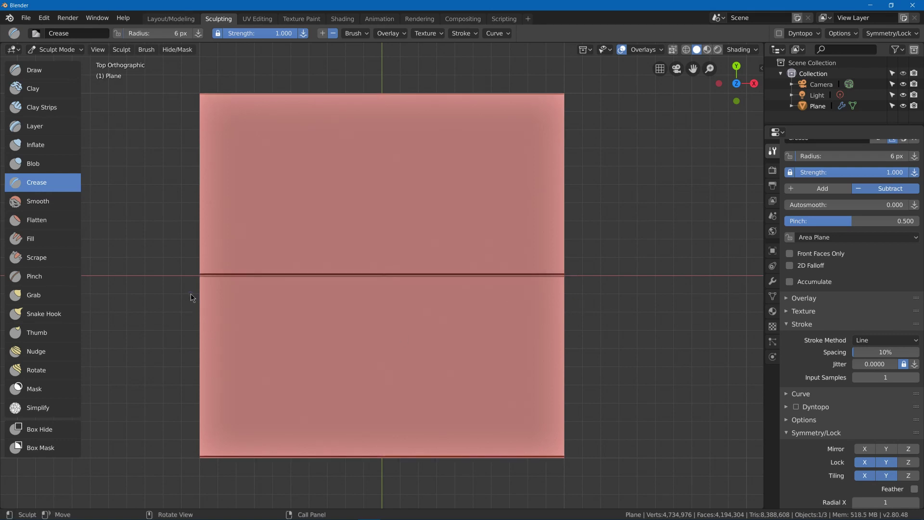
Crease parallel horizontal plank lines at roughly even spacing across the plane's lower half, undoing and redrawing a misplaced one.
{"action": "mouse_move", "coordinate": [190, 293]}
{"action": "left_mouse_down", "text": "ctrl"}
{"action": "mouse_move", "coordinate": [595, 320]}
{"action": "mouse_move", "coordinate": [576, 314]}
{"action": "mouse_move", "coordinate": [580, 322]}
{"action": "mouse_move", "coordinate": [530, 303]}
{"action": "mouse_move", "coordinate": [611, 312]}
{"action": "mouse_move", "coordinate": [592, 321]}
{"action": "left_mouse_up", "text": "ctrl"}
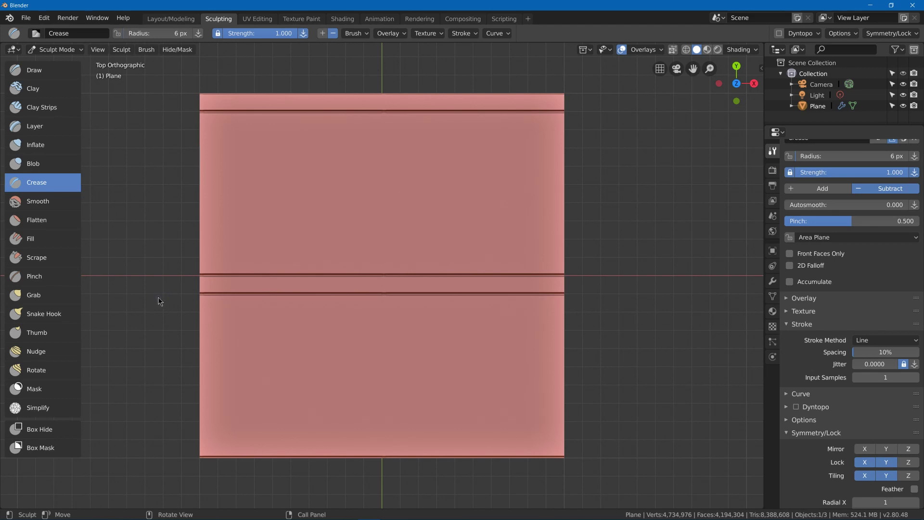
{"action": "left_click_drag", "start_coordinate": [192, 314], "coordinate": [617, 332], "text": "alt"}
{"action": "key", "text": "ctrl+z"}
{"action": "left_click_drag", "start_coordinate": [183, 312], "coordinate": [564, 316], "text": "alt"}
{"action": "left_click_drag", "start_coordinate": [198, 331], "coordinate": [566, 331], "text": "alt"}
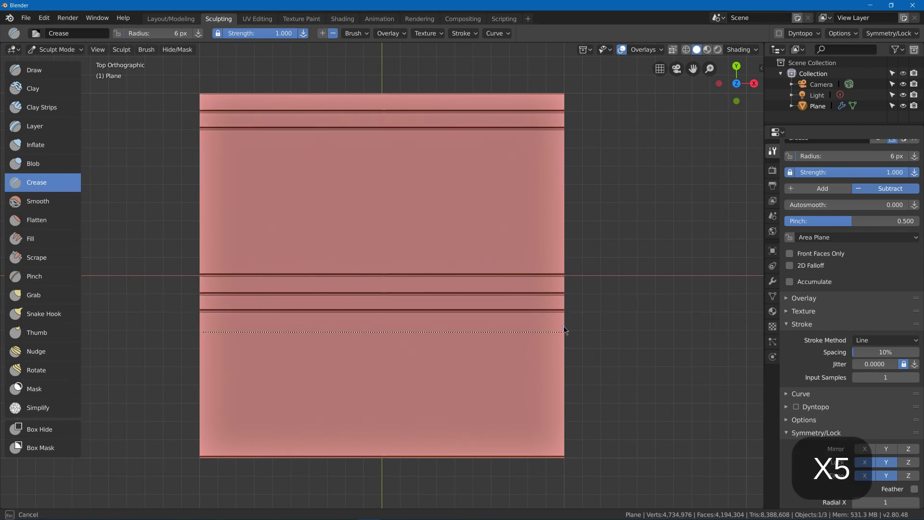
{"action": "left_click_drag", "start_coordinate": [201, 349], "coordinate": [569, 348], "text": "alt"}
{"action": "left_click_drag", "start_coordinate": [154, 368], "coordinate": [570, 369], "text": "alt"}
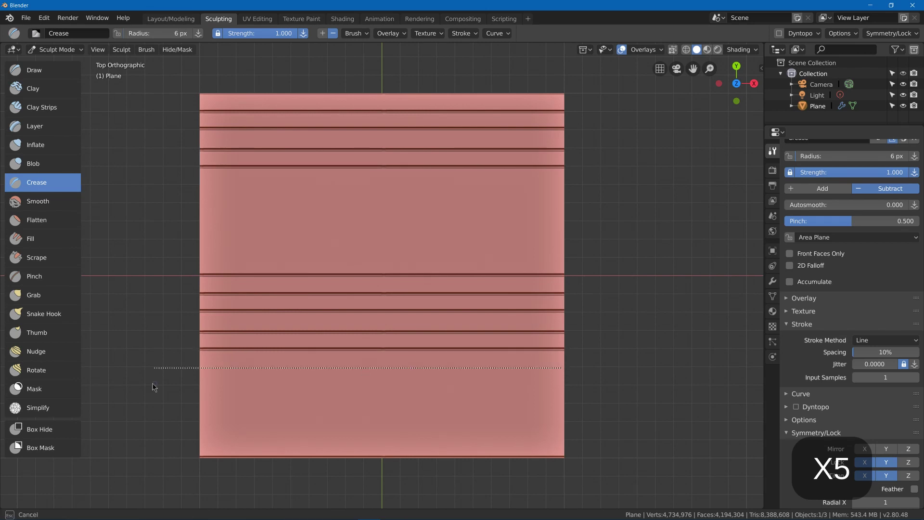
{"action": "mouse_move", "coordinate": [200, 387]}
{"action": "left_mouse_down", "text": "alt"}
{"action": "mouse_move", "coordinate": [586, 394]}
{"action": "mouse_move", "coordinate": [198, 403]}
{"action": "mouse_move", "coordinate": [566, 417]}
{"action": "mouse_move", "coordinate": [174, 434]}
{"action": "left_mouse_up", "text": "alt"}
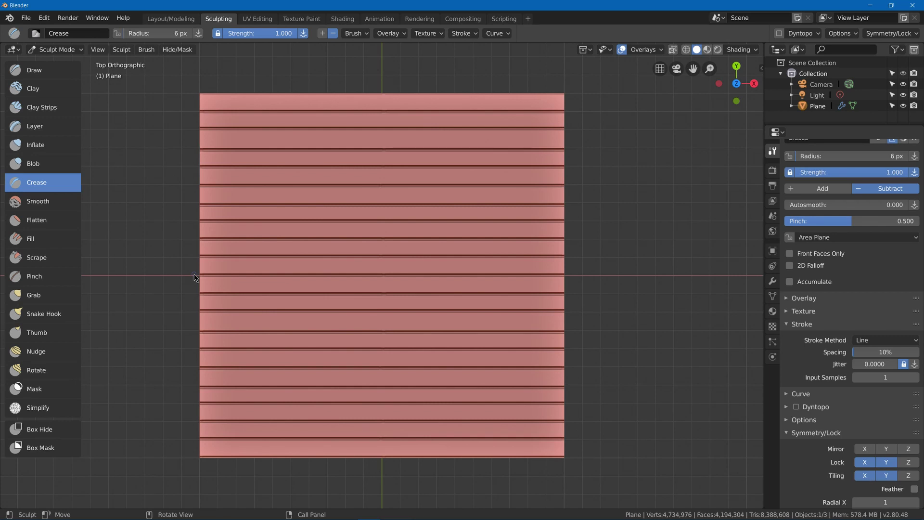
Set the Crease brush to radius 5 px and strength 0.600, and cut one vertical joint in each of the four planks above the centre line.
{"action": "scroll", "coordinate": [195, 278], "scroll_direction": "up", "scroll_amount": 1}
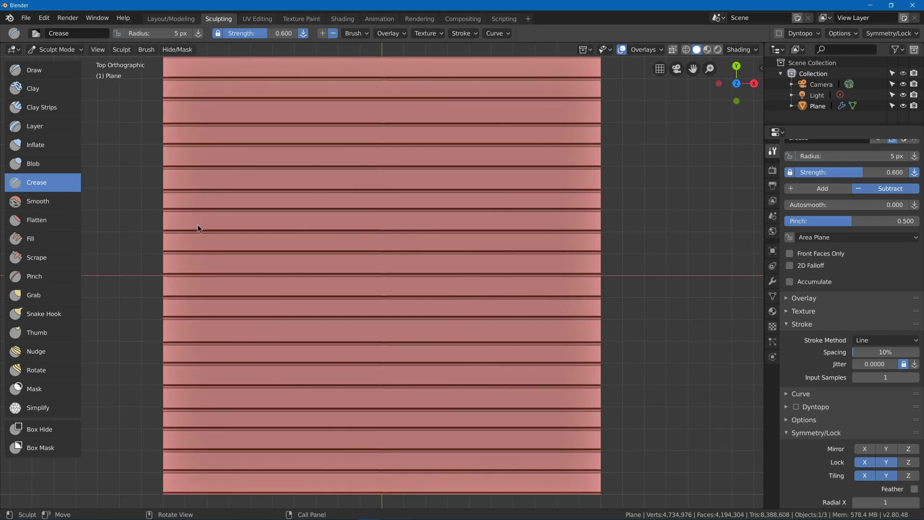
{"action": "left_click_drag", "start_coordinate": [200, 232], "coordinate": [202, 251]}
{"action": "left_click_drag", "start_coordinate": [294, 273], "coordinate": [294, 252]}
{"action": "left_click_drag", "start_coordinate": [396, 231], "coordinate": [401, 210]}
{"action": "left_click_drag", "start_coordinate": [460, 209], "coordinate": [461, 192], "text": "alt"}
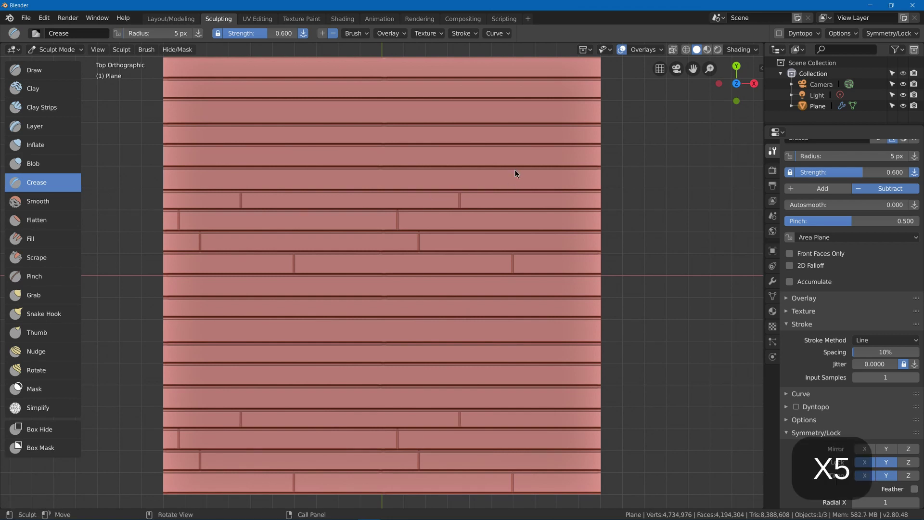
Crease staggered vertical joints in the six remaining planks of the upper half, with two joints in the lowest of them.
{"action": "left_click_drag", "start_coordinate": [516, 169], "coordinate": [516, 189], "text": "alt"}
{"action": "left_click_drag", "start_coordinate": [423, 169], "coordinate": [424, 189], "text": "alt"}
{"action": "mouse_move", "coordinate": [483, 166]}
{"action": "left_mouse_down", "text": "alt"}
{"action": "mouse_move", "coordinate": [484, 147]}
{"action": "mouse_move", "coordinate": [499, 143]}
{"action": "left_mouse_up", "text": "alt"}
{"action": "left_click_drag", "start_coordinate": [447, 100], "coordinate": [447, 123], "text": "alt"}
{"action": "left_click_drag", "start_coordinate": [485, 79], "coordinate": [485, 98], "text": "alt"}
{"action": "left_click_drag", "start_coordinate": [396, 77], "coordinate": [395, 58], "text": "alt"}
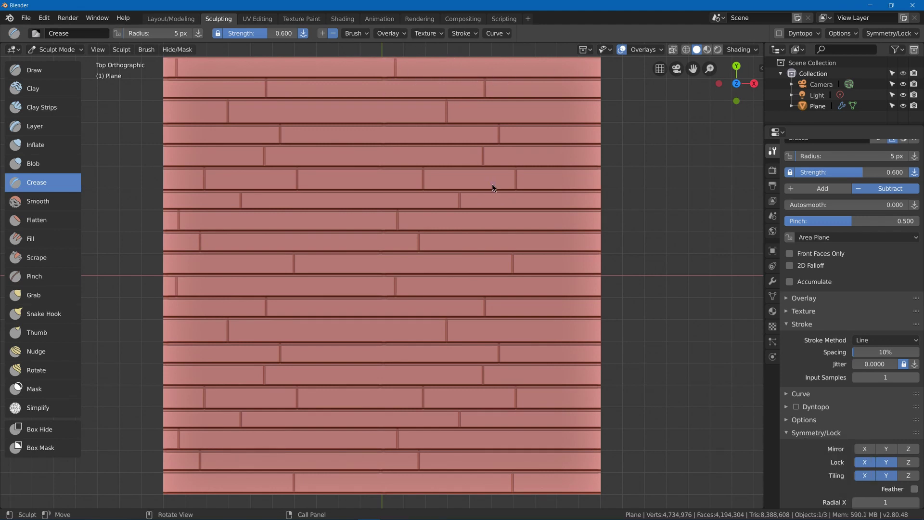
Set the Crease brush's stroke method to Space with 5 input samples.
{"action": "left_click", "coordinate": [872, 341]}
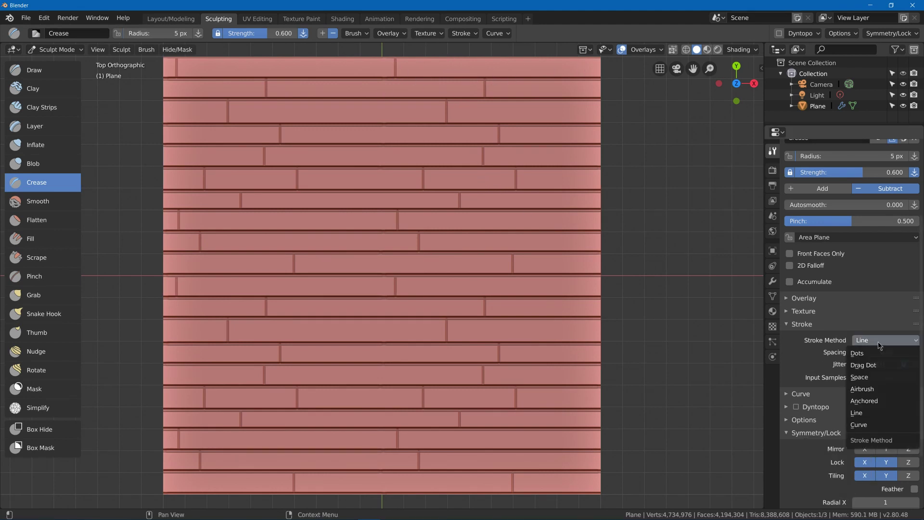
{"action": "left_click", "coordinate": [880, 379]}
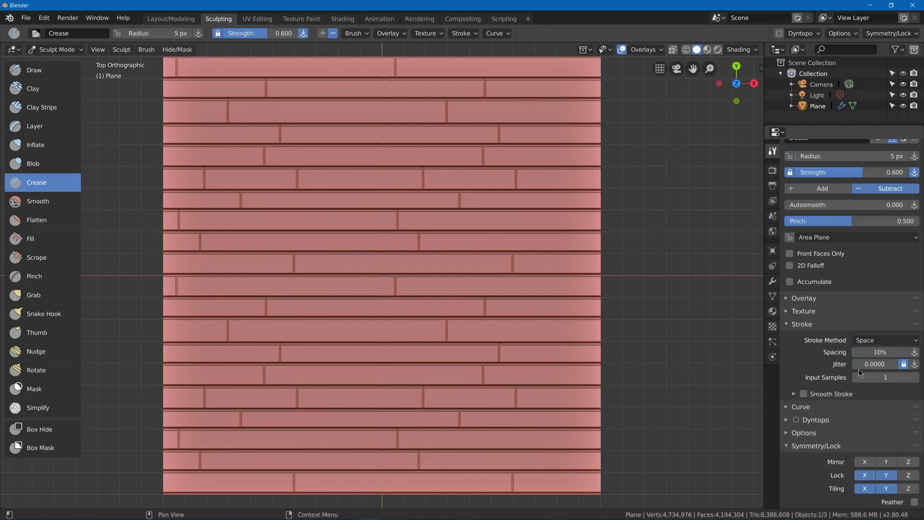
{"action": "left_click", "coordinate": [862, 377]}
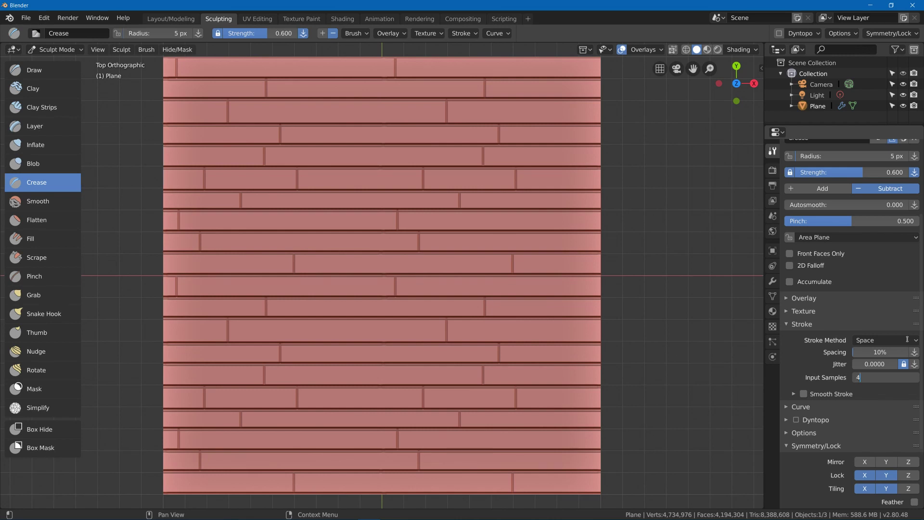
{"action": "key", "text": "Return"}
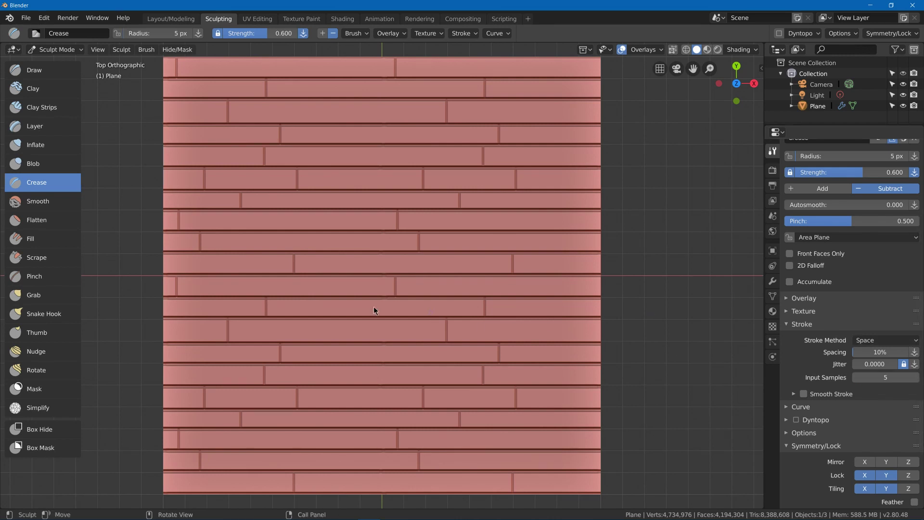
Try freehand Crease grain strokes across the planks above the centre line, and undo them.
{"action": "left_click_drag", "start_coordinate": [279, 224], "coordinate": [358, 246]}
{"action": "key", "text": "ctrl+z"}
{"action": "left_click_drag", "start_coordinate": [293, 244], "coordinate": [554, 243]}
{"action": "key", "text": "ctrl+z"}
{"action": "key", "text": "ctrl+z"}
Set the Crease brush's input samples to 10.
{"action": "left_click", "coordinate": [879, 380]}
{"action": "type", "text": "1"}
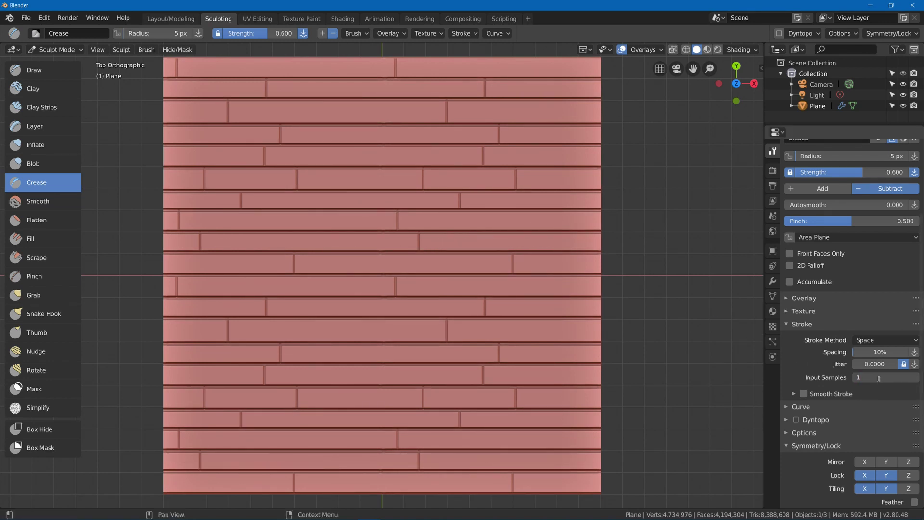
{"action": "type", "text": "0"}
{"action": "key", "text": "Return"}
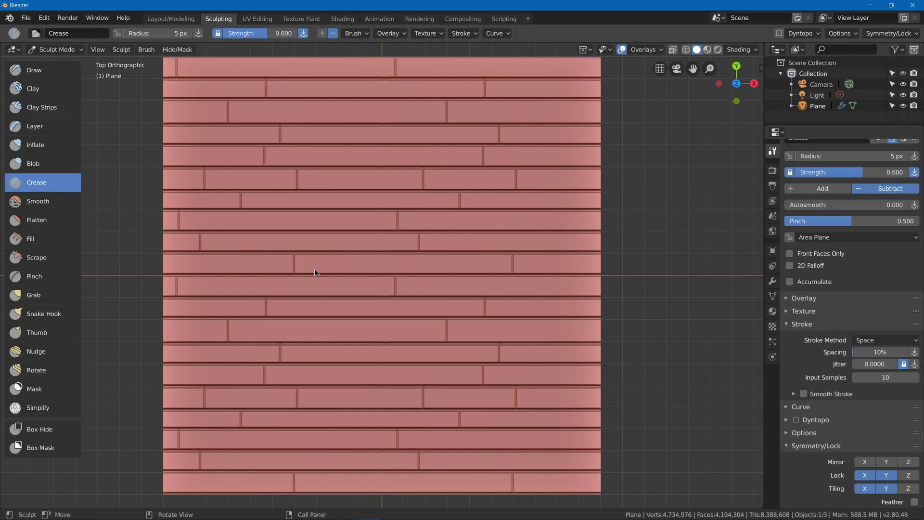
Crease wavy wood-grain lines and an oval knot freehand into the plank directly above the centre line.
{"action": "middle_click_drag", "start_coordinate": [358, 265], "coordinate": [406, 204], "text": "ctrl"}
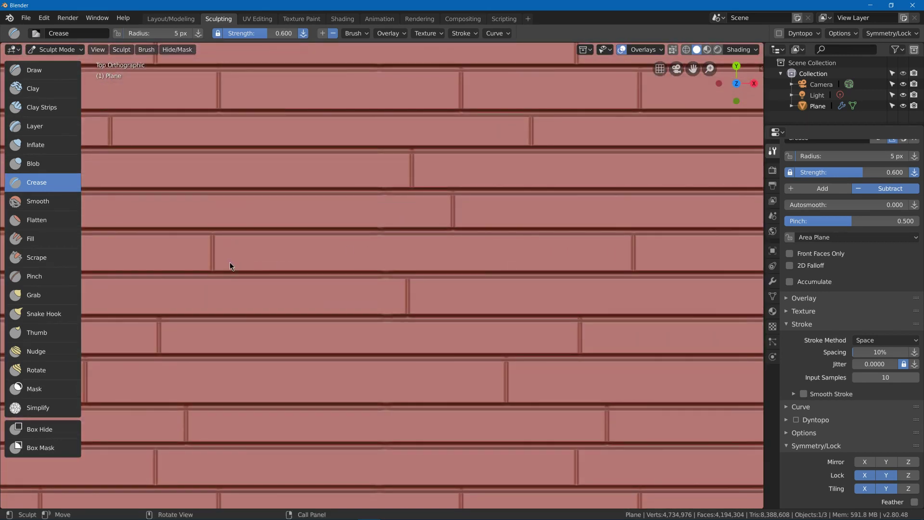
{"action": "mouse_move", "coordinate": [230, 262]}
{"action": "left_mouse_down"}
{"action": "mouse_move", "coordinate": [579, 250]}
{"action": "mouse_move", "coordinate": [632, 260]}
{"action": "left_mouse_up"}
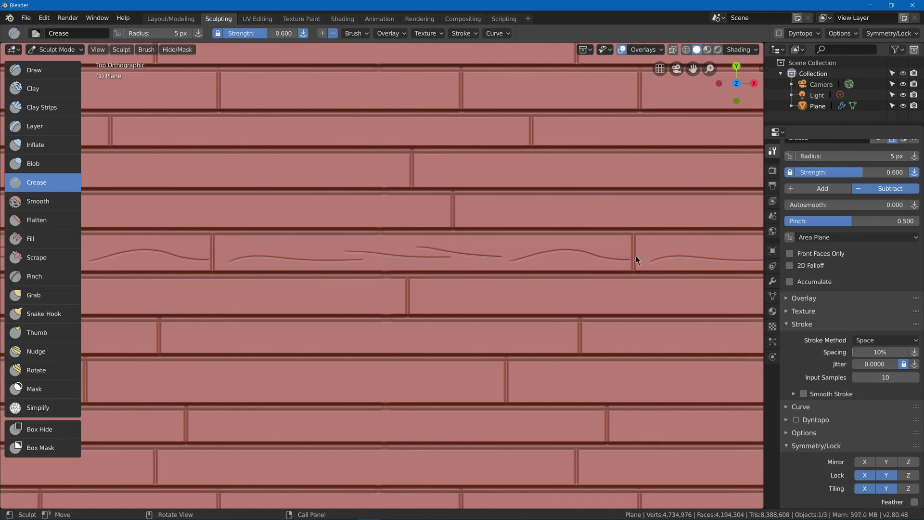
{"action": "mouse_move", "coordinate": [556, 260]}
{"action": "left_mouse_down"}
{"action": "mouse_move", "coordinate": [583, 261]}
{"action": "mouse_move", "coordinate": [566, 255]}
{"action": "left_mouse_up"}
{"action": "left_click_drag", "start_coordinate": [422, 270], "coordinate": [507, 272]}
{"action": "mouse_move", "coordinate": [302, 237]}
{"action": "left_mouse_down"}
{"action": "mouse_move", "coordinate": [258, 249]}
{"action": "mouse_move", "coordinate": [261, 241]}
{"action": "left_mouse_up"}
{"action": "left_click_drag", "start_coordinate": [316, 246], "coordinate": [401, 247]}
{"action": "left_click_drag", "start_coordinate": [494, 245], "coordinate": [546, 242]}
Crease freehand grain lines and a small knot into the second plank above the centre line.
{"action": "middle_click_drag", "start_coordinate": [605, 203], "coordinate": [535, 209], "text": "shift"}
{"action": "mouse_move", "coordinate": [412, 222]}
{"action": "left_mouse_down"}
{"action": "mouse_move", "coordinate": [512, 209]}
{"action": "mouse_move", "coordinate": [450, 202]}
{"action": "left_mouse_up"}
{"action": "left_click_drag", "start_coordinate": [477, 221], "coordinate": [500, 214]}
{"action": "left_click_drag", "start_coordinate": [530, 212], "coordinate": [655, 220]}
{"action": "left_click_drag", "start_coordinate": [576, 211], "coordinate": [646, 211]}
{"action": "mouse_move", "coordinate": [707, 202]}
{"action": "left_mouse_down"}
{"action": "mouse_move", "coordinate": [647, 202]}
{"action": "mouse_move", "coordinate": [733, 201]}
{"action": "left_mouse_up"}
{"action": "left_click_drag", "start_coordinate": [664, 218], "coordinate": [733, 218]}
{"action": "left_click_drag", "start_coordinate": [394, 225], "coordinate": [505, 227]}
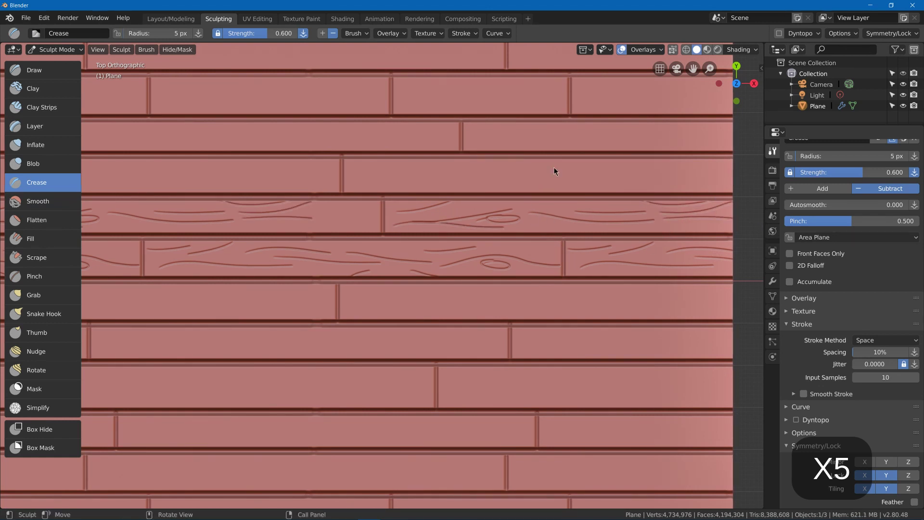
Crease a knot with surrounding loops and long grain lines into the third plank above the centre line.
{"action": "mouse_move", "coordinate": [344, 176]}
{"action": "left_mouse_down"}
{"action": "mouse_move", "coordinate": [446, 166]}
{"action": "mouse_move", "coordinate": [475, 176]}
{"action": "left_mouse_up"}
{"action": "left_click_drag", "start_coordinate": [419, 176], "coordinate": [454, 175]}
{"action": "left_click_drag", "start_coordinate": [355, 182], "coordinate": [658, 171]}
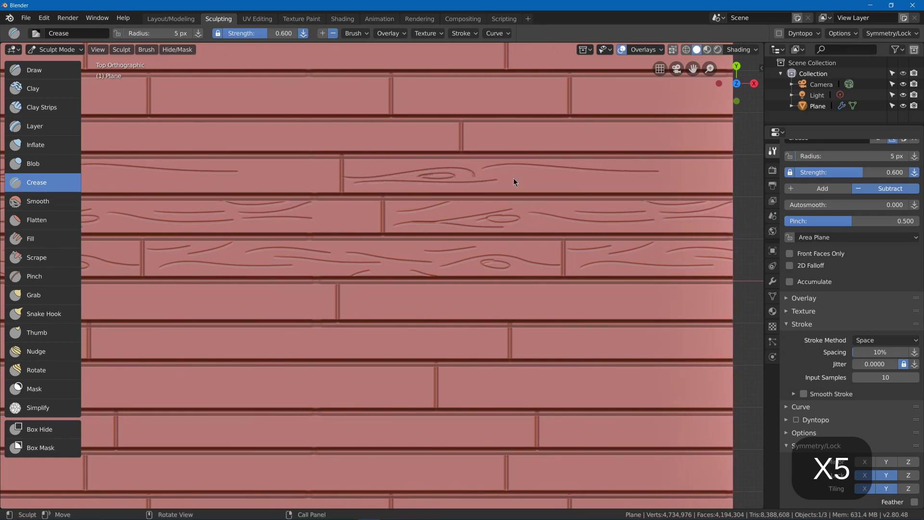
{"action": "left_click_drag", "start_coordinate": [513, 181], "coordinate": [732, 179]}
{"action": "left_click_drag", "start_coordinate": [611, 183], "coordinate": [528, 185]}
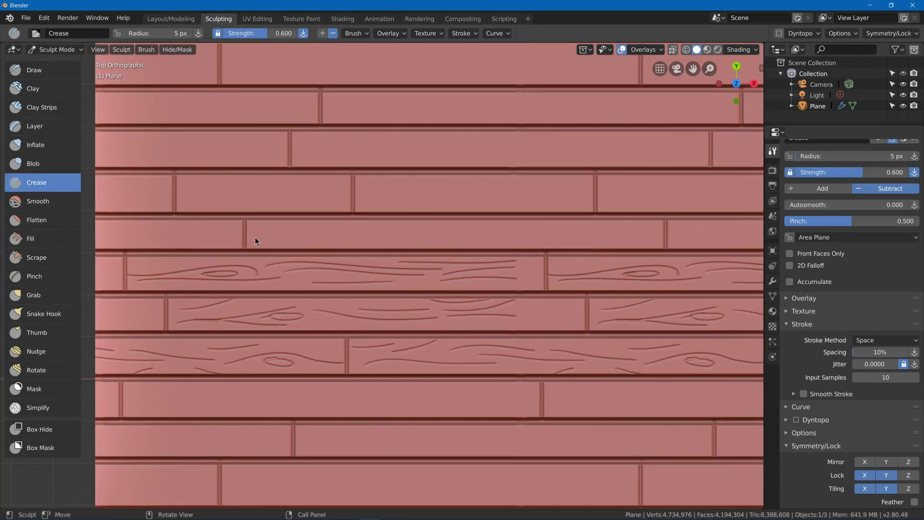
Crease curved grain lines and two knots into the fourth plank above the centre line.
{"action": "left_click_drag", "start_coordinate": [246, 232], "coordinate": [402, 247]}
{"action": "mouse_move", "coordinate": [666, 224]}
{"action": "left_mouse_down"}
{"action": "mouse_move", "coordinate": [620, 235]}
{"action": "mouse_move", "coordinate": [403, 236]}
{"action": "mouse_move", "coordinate": [630, 244]}
{"action": "mouse_move", "coordinate": [613, 220]}
{"action": "mouse_move", "coordinate": [419, 247]}
{"action": "mouse_move", "coordinate": [487, 247]}
{"action": "mouse_move", "coordinate": [454, 245]}
{"action": "left_mouse_up"}
{"action": "mouse_move", "coordinate": [480, 224]}
{"action": "left_mouse_down"}
{"action": "mouse_move", "coordinate": [322, 235]}
{"action": "mouse_move", "coordinate": [343, 228]}
{"action": "left_mouse_up"}
{"action": "left_click_drag", "start_coordinate": [249, 247], "coordinate": [300, 243]}
{"action": "left_click_drag", "start_coordinate": [246, 225], "coordinate": [333, 221]}
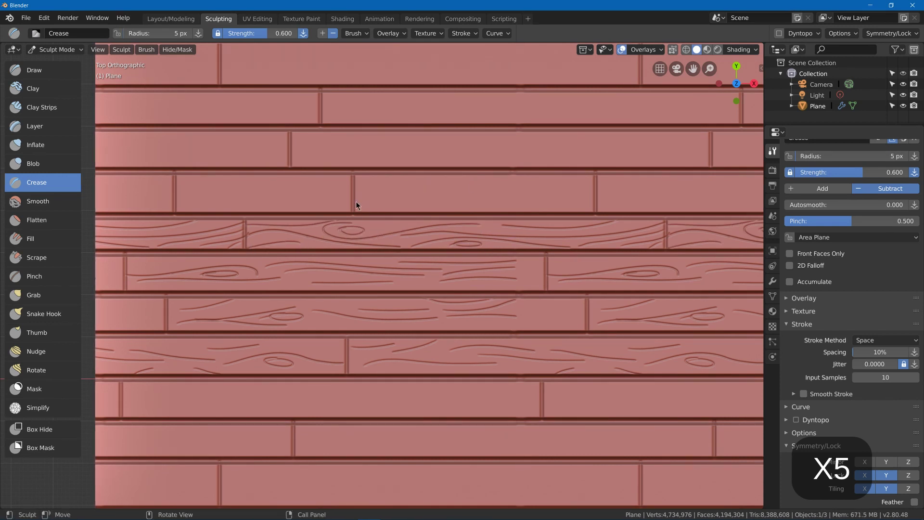
Undo the last stroke and crease flowing grain lines with a small knot into the fifth plank above the centre line.
{"action": "key", "text": "ctrl+z"}
{"action": "left_click_drag", "start_coordinate": [390, 198], "coordinate": [546, 198]}
{"action": "left_click_drag", "start_coordinate": [455, 188], "coordinate": [596, 183]}
{"action": "left_click_drag", "start_coordinate": [521, 203], "coordinate": [595, 193]}
{"action": "mouse_move", "coordinate": [584, 197]}
{"action": "left_mouse_down"}
{"action": "mouse_move", "coordinate": [399, 176]}
{"action": "mouse_move", "coordinate": [200, 177]}
{"action": "mouse_move", "coordinate": [254, 202]}
{"action": "mouse_move", "coordinate": [323, 182]}
{"action": "mouse_move", "coordinate": [232, 211]}
{"action": "mouse_move", "coordinate": [293, 209]}
{"action": "left_mouse_up"}
Crease long sweeping grain lines without a knot into the sixth plank above the centre line.
{"action": "middle_click_drag", "start_coordinate": [435, 174], "coordinate": [424, 277], "text": "shift"}
{"action": "left_click_drag", "start_coordinate": [281, 255], "coordinate": [475, 249]}
{"action": "left_click_drag", "start_coordinate": [378, 253], "coordinate": [700, 247]}
{"action": "left_click_drag", "start_coordinate": [497, 245], "coordinate": [673, 234]}
{"action": "left_click_drag", "start_coordinate": [631, 260], "coordinate": [698, 259]}
{"action": "left_click_drag", "start_coordinate": [519, 238], "coordinate": [645, 236]}
{"action": "left_click_drag", "start_coordinate": [283, 242], "coordinate": [322, 236]}
{"action": "left_click_drag", "start_coordinate": [283, 260], "coordinate": [382, 255]}
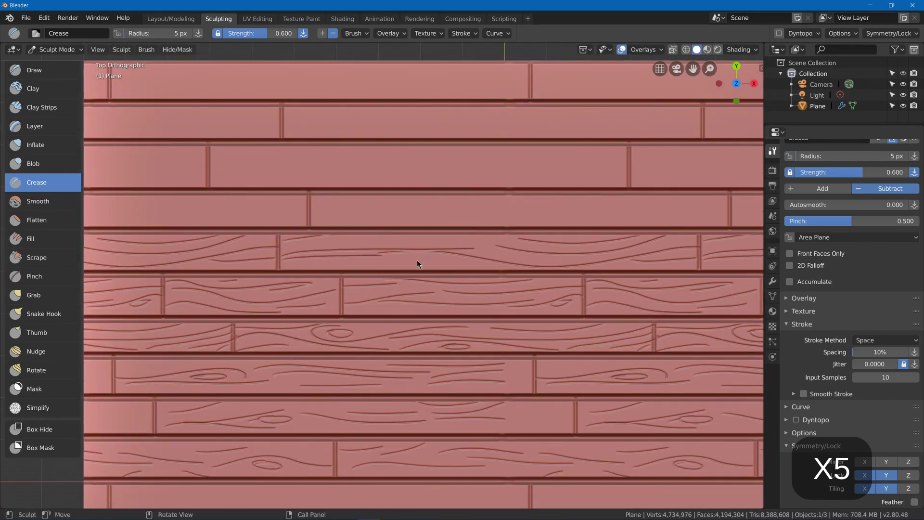
Crease grain lines and a knot with curved rings near the joint into the seventh plank above the centre line.
{"action": "mouse_move", "coordinate": [314, 214]}
{"action": "left_mouse_down"}
{"action": "mouse_move", "coordinate": [546, 215]}
{"action": "mouse_move", "coordinate": [490, 226]}
{"action": "left_mouse_up"}
{"action": "left_click_drag", "start_coordinate": [567, 225], "coordinate": [665, 203]}
{"action": "mouse_move", "coordinate": [654, 220]}
{"action": "left_mouse_down"}
{"action": "mouse_move", "coordinate": [711, 197]}
{"action": "mouse_move", "coordinate": [669, 222]}
{"action": "left_mouse_up"}
{"action": "left_click_drag", "start_coordinate": [726, 212], "coordinate": [716, 217]}
{"action": "left_click_drag", "start_coordinate": [659, 198], "coordinate": [538, 213]}
{"action": "left_click_drag", "start_coordinate": [645, 196], "coordinate": [474, 195]}
{"action": "mouse_move", "coordinate": [489, 200]}
{"action": "left_mouse_down"}
{"action": "mouse_move", "coordinate": [403, 204]}
{"action": "mouse_move", "coordinate": [540, 207]}
{"action": "left_mouse_up"}
{"action": "left_click_drag", "start_coordinate": [410, 196], "coordinate": [327, 207]}
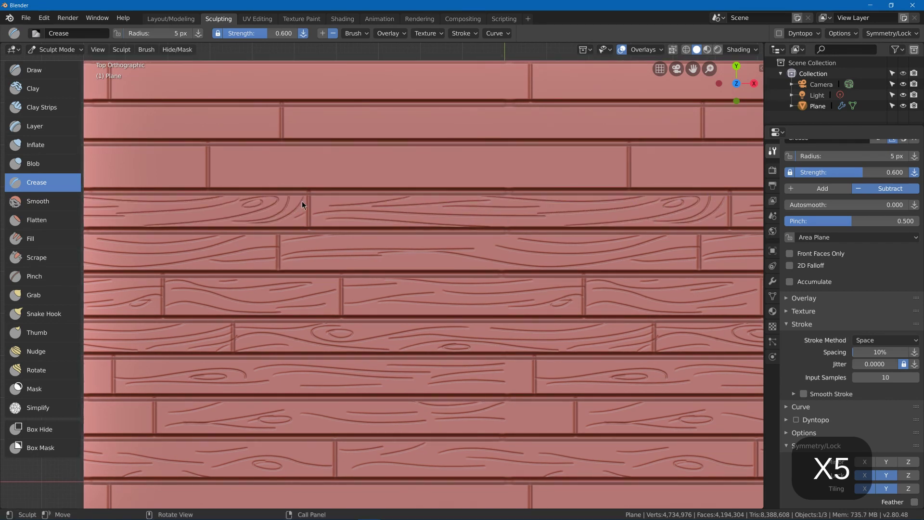
Crease long grain lines and one oval knot into the wide eighth plank above the centre line.
{"action": "mouse_move", "coordinate": [208, 173]}
{"action": "left_mouse_down"}
{"action": "mouse_move", "coordinate": [306, 165]}
{"action": "mouse_move", "coordinate": [498, 173]}
{"action": "left_mouse_up"}
{"action": "mouse_move", "coordinate": [620, 152]}
{"action": "left_mouse_down"}
{"action": "mouse_move", "coordinate": [456, 165]}
{"action": "mouse_move", "coordinate": [597, 163]}
{"action": "mouse_move", "coordinate": [416, 151]}
{"action": "left_mouse_up"}
{"action": "mouse_move", "coordinate": [212, 182]}
{"action": "left_mouse_down"}
{"action": "mouse_move", "coordinate": [328, 172]}
{"action": "mouse_move", "coordinate": [312, 177]}
{"action": "left_mouse_up"}
{"action": "left_click_drag", "start_coordinate": [339, 181], "coordinate": [389, 182]}
{"action": "left_click_drag", "start_coordinate": [483, 188], "coordinate": [531, 185]}
{"action": "mouse_move", "coordinate": [429, 157]}
{"action": "left_mouse_down"}
{"action": "mouse_move", "coordinate": [217, 161]}
{"action": "mouse_move", "coordinate": [340, 150]}
{"action": "left_mouse_up"}
{"action": "left_click_drag", "start_coordinate": [553, 181], "coordinate": [610, 180]}
Crease grain lines, slanted strokes and an oval knot into the plank just below the topmost one.
{"action": "middle_click_drag", "start_coordinate": [295, 131], "coordinate": [284, 224], "text": "shift"}
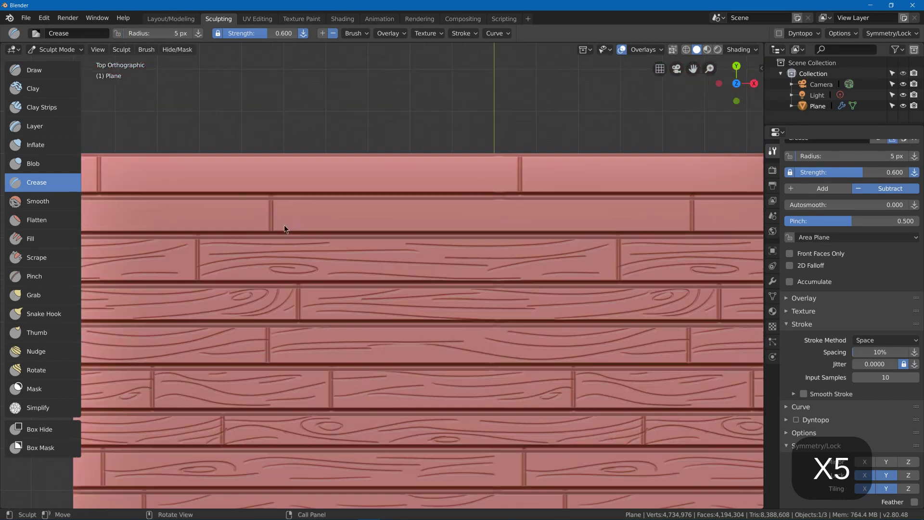
{"action": "left_click_drag", "start_coordinate": [275, 219], "coordinate": [520, 221]}
{"action": "left_click_drag", "start_coordinate": [439, 215], "coordinate": [578, 201]}
{"action": "left_click_drag", "start_coordinate": [528, 224], "coordinate": [649, 207]}
{"action": "left_click_drag", "start_coordinate": [529, 224], "coordinate": [691, 213]}
{"action": "mouse_move", "coordinate": [578, 225]}
{"action": "left_mouse_down"}
{"action": "mouse_move", "coordinate": [690, 222]}
{"action": "mouse_move", "coordinate": [650, 201]}
{"action": "left_mouse_up"}
{"action": "left_click_drag", "start_coordinate": [575, 220], "coordinate": [529, 224]}
{"action": "left_click_drag", "start_coordinate": [280, 226], "coordinate": [386, 222]}
{"action": "mouse_move", "coordinate": [274, 206]}
{"action": "left_mouse_down"}
{"action": "mouse_move", "coordinate": [453, 218]}
{"action": "mouse_move", "coordinate": [481, 207]}
{"action": "left_mouse_up"}
Crease long and short wavy grain lines into the topmost plank along the plane's upper edge.
{"action": "middle_click_drag", "start_coordinate": [337, 183], "coordinate": [441, 222], "text": "shift"}
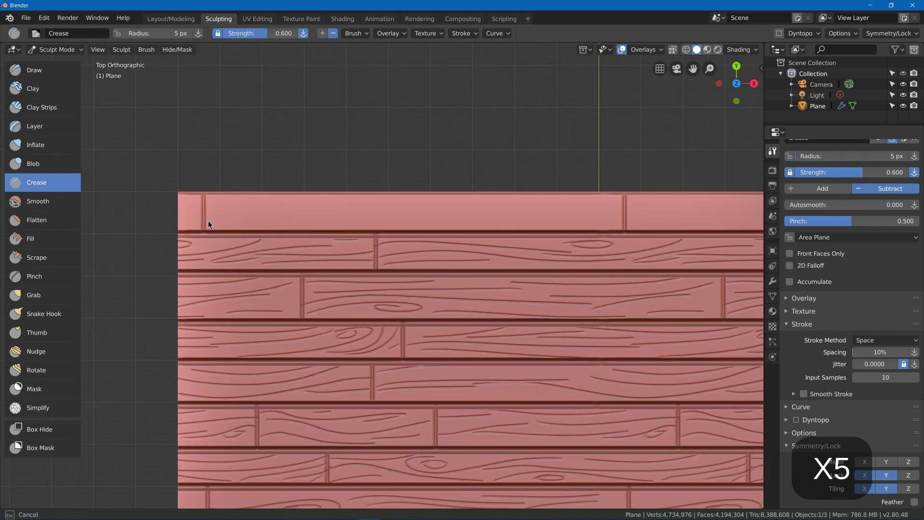
{"action": "left_click_drag", "start_coordinate": [207, 220], "coordinate": [404, 217]}
{"action": "left_click_drag", "start_coordinate": [382, 223], "coordinate": [553, 232]}
{"action": "left_click_drag", "start_coordinate": [602, 215], "coordinate": [424, 212]}
{"action": "left_click_drag", "start_coordinate": [461, 197], "coordinate": [625, 198]}
{"action": "mouse_move", "coordinate": [344, 202]}
{"action": "left_mouse_down"}
{"action": "mouse_move", "coordinate": [207, 211]}
{"action": "mouse_move", "coordinate": [415, 195]}
{"action": "left_mouse_up"}
{"action": "left_click_drag", "start_coordinate": [386, 211], "coordinate": [435, 194]}
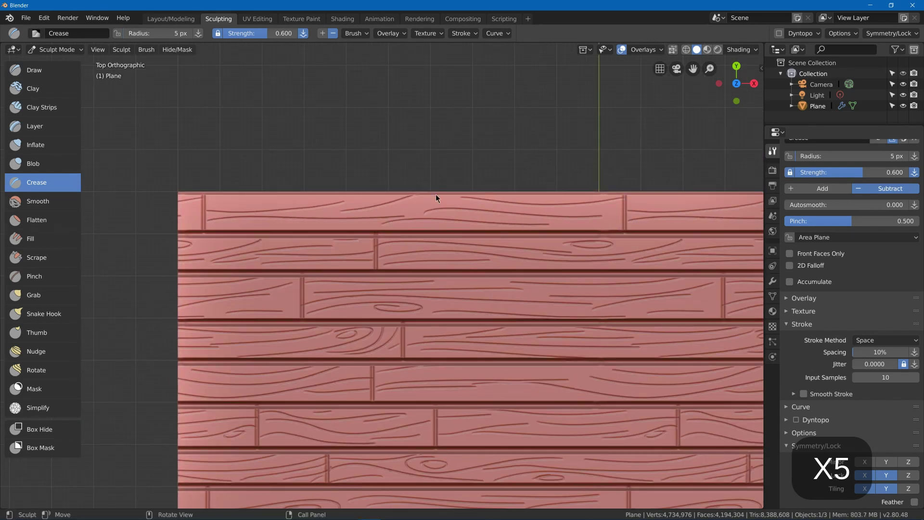
{"action": "left_click_drag", "start_coordinate": [224, 225], "coordinate": [338, 230]}
{"action": "mouse_move", "coordinate": [578, 225]}
{"action": "left_mouse_down"}
{"action": "mouse_move", "coordinate": [608, 223]}
{"action": "mouse_move", "coordinate": [623, 208]}
{"action": "left_mouse_up"}
{"action": "left_click_drag", "start_coordinate": [203, 199], "coordinate": [258, 195]}
Add a new texture to the Crease brush, set its type to Clouds, and return to the brush settings.
{"action": "middle_click_drag", "start_coordinate": [392, 130], "coordinate": [397, 93], "text": "ctrl"}
{"action": "middle_click_drag", "start_coordinate": [397, 93], "coordinate": [362, 2], "text": "shift"}
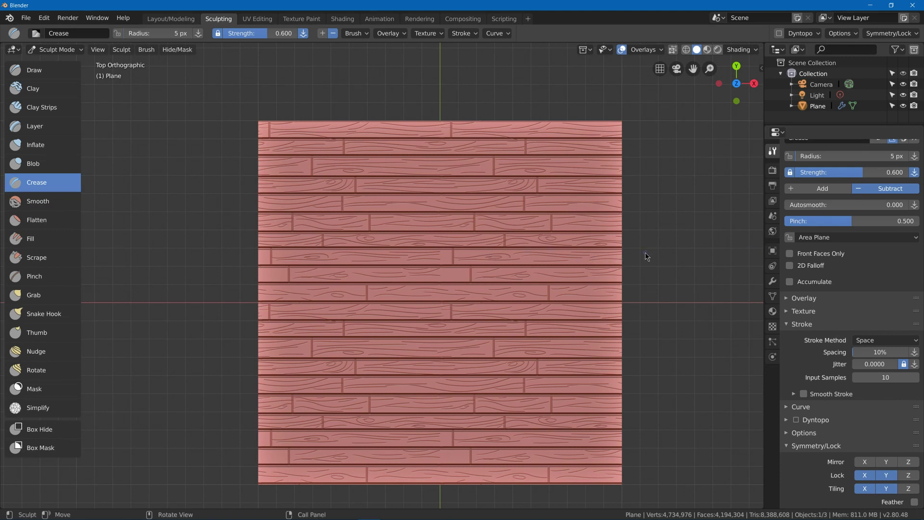
{"action": "left_click", "coordinate": [773, 327]}
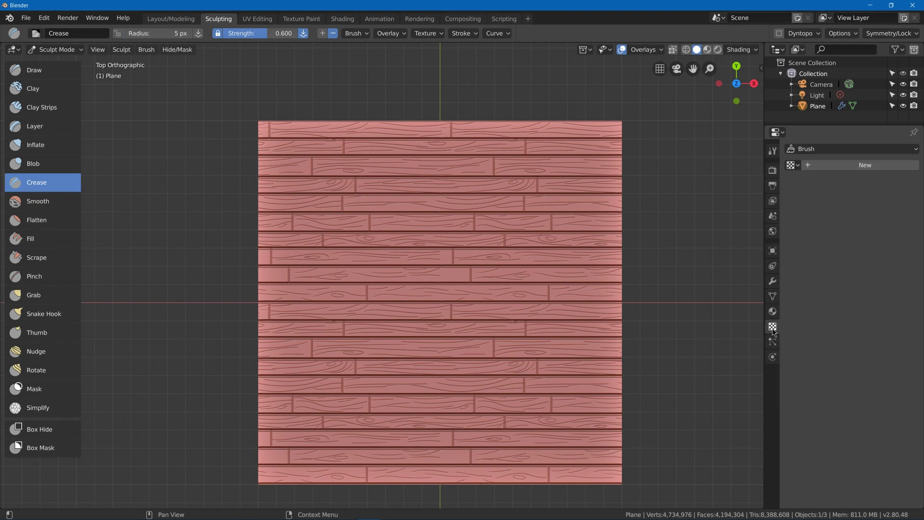
{"action": "left_click", "coordinate": [814, 167]}
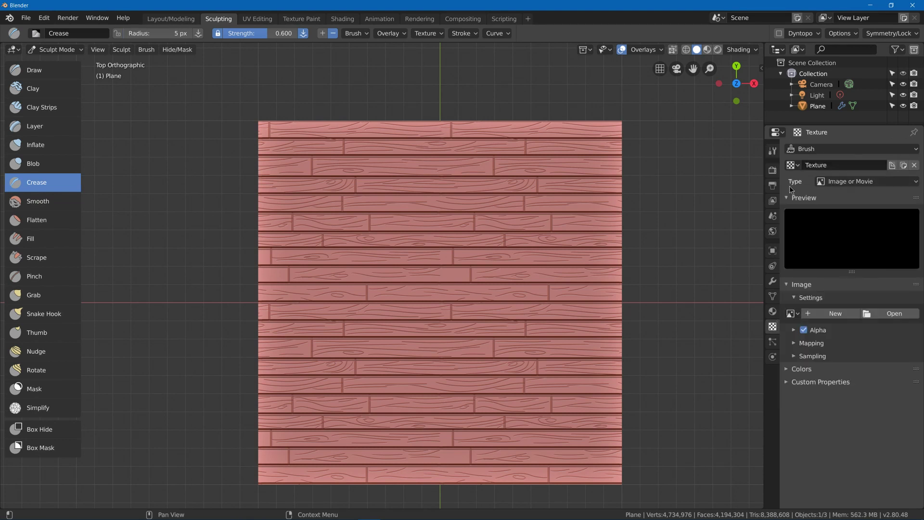
{"action": "left_click", "coordinate": [841, 183]}
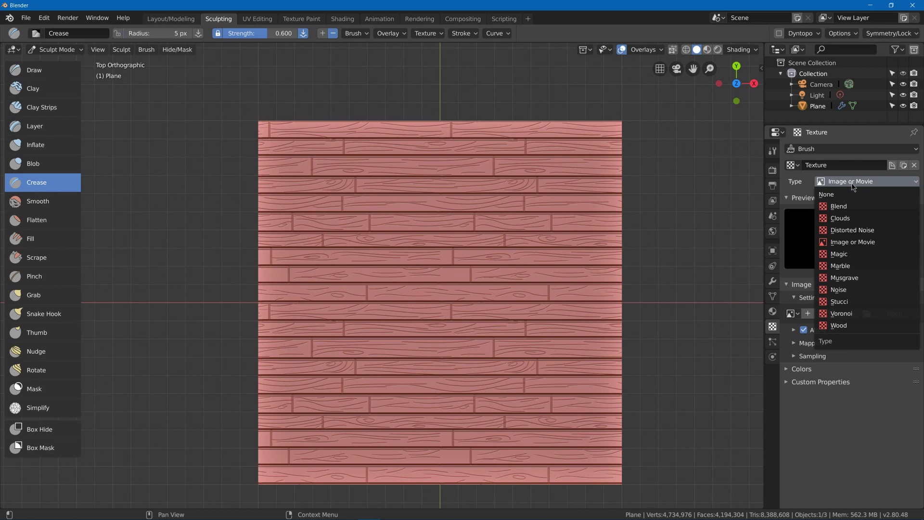
{"action": "left_click", "coordinate": [840, 218]}
{"action": "left_click", "coordinate": [773, 151]}
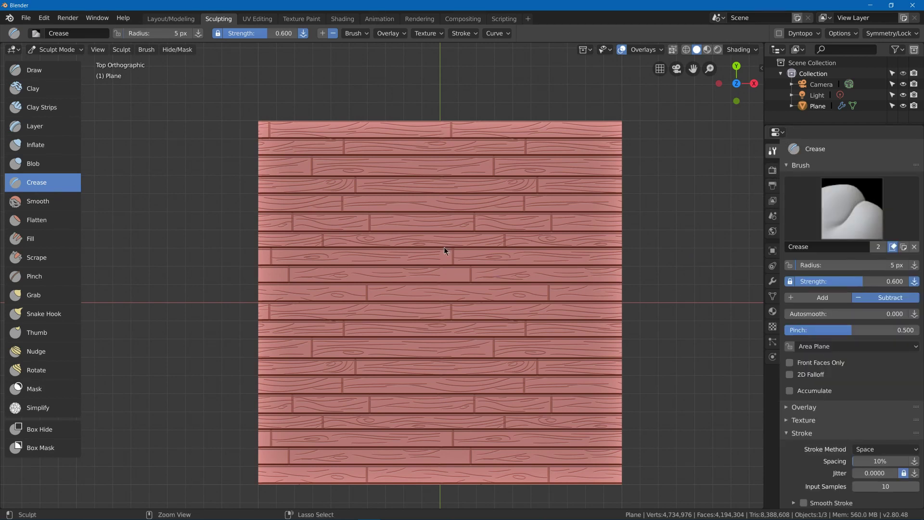
Enlarge the Crease brush radius to 28 px and roughen the joint and lower edge of the second plank above the centre line.
{"action": "mouse_move", "coordinate": [444, 246]}
{"action": "middle_mouse_down", "text": "ctrl"}
{"action": "mouse_move", "coordinate": [566, 179]}
{"action": "mouse_move", "coordinate": [574, 186]}
{"action": "mouse_move", "coordinate": [541, 186]}
{"action": "middle_mouse_up", "text": "ctrl"}
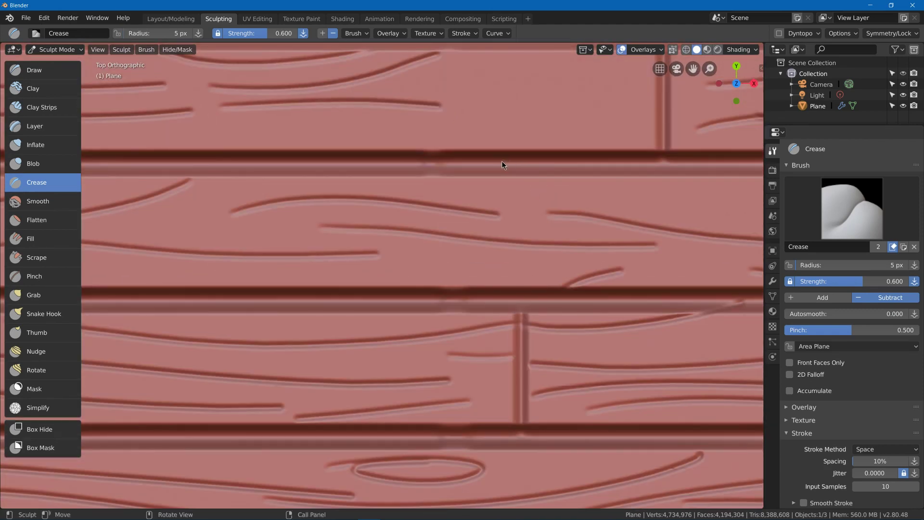
{"action": "middle_click_drag", "start_coordinate": [501, 161], "coordinate": [487, 227], "text": "ctrl"}
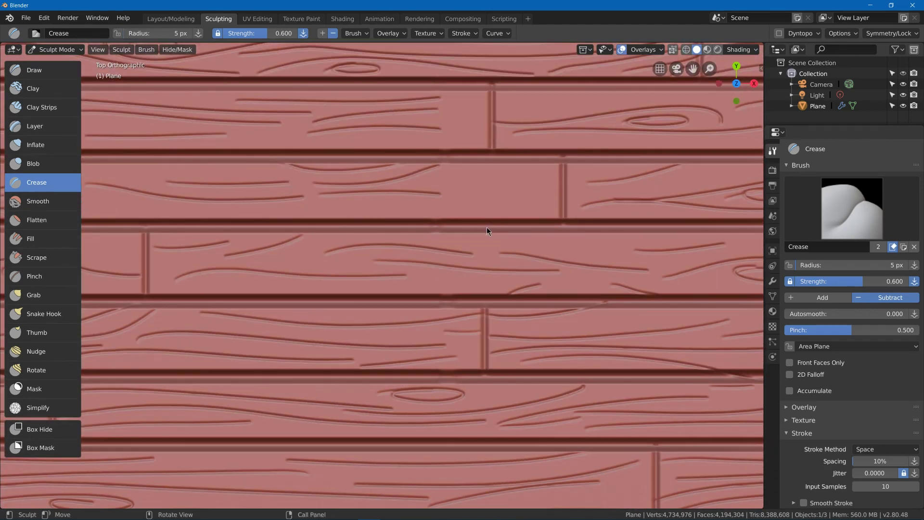
{"action": "key", "text": "bracketright"}
{"action": "key", "text": "bracketright"}
{"action": "key", "text": "bracketright"}
{"action": "key", "text": "bracketright"}
{"action": "key", "text": "bracketright"}
{"action": "key", "text": "bracketright"}
{"action": "key", "text": "bracketright"}
{"action": "key", "text": "bracketright"}
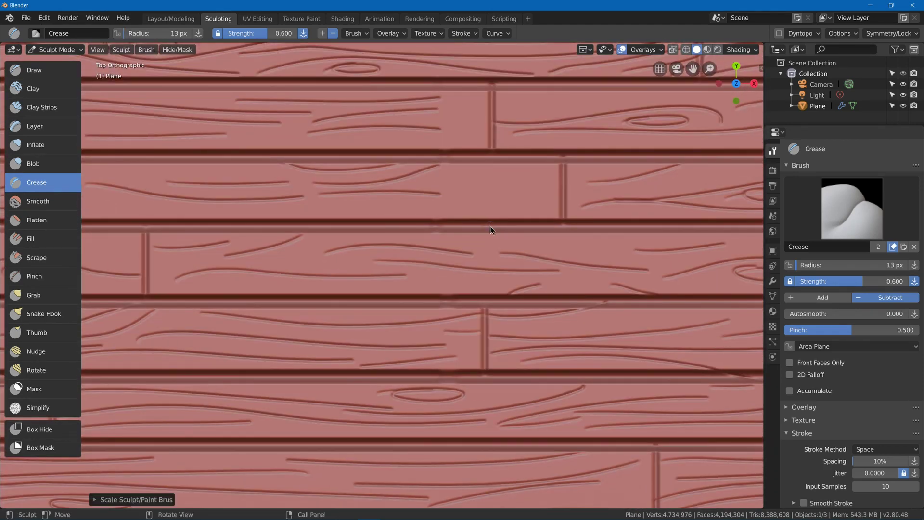
{"action": "mouse_move", "coordinate": [498, 223]}
{"action": "left_mouse_down"}
{"action": "mouse_move", "coordinate": [580, 215]}
{"action": "mouse_move", "coordinate": [551, 227]}
{"action": "mouse_move", "coordinate": [560, 160]}
{"action": "mouse_move", "coordinate": [571, 160]}
{"action": "left_mouse_up"}
{"action": "scroll", "coordinate": [523, 188], "scroll_direction": "down", "scroll_amount": 2}
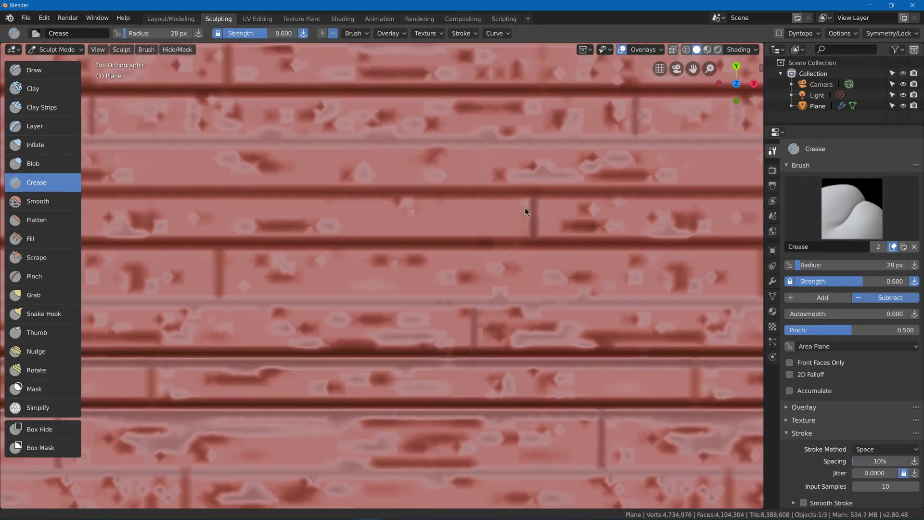
{"action": "left_click_drag", "start_coordinate": [550, 242], "coordinate": [570, 236]}
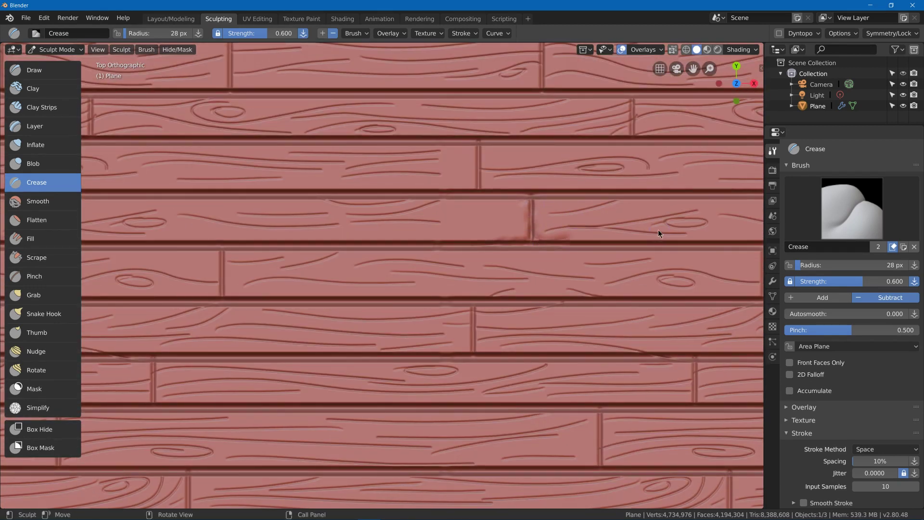
Crease small worn nicks into the vertical joint of the third plank above the centre line.
{"action": "scroll", "coordinate": [589, 264], "scroll_direction": "down", "scroll_amount": 4}
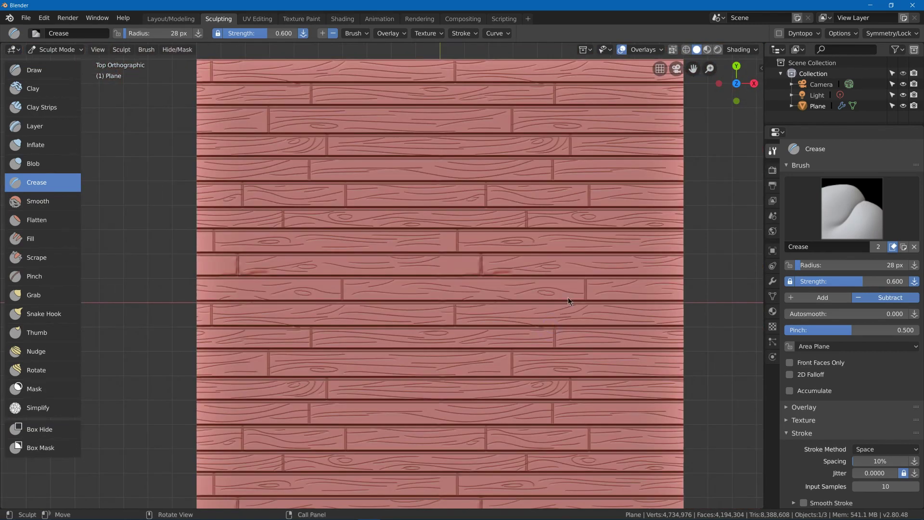
{"action": "scroll", "coordinate": [568, 246], "scroll_direction": "up", "scroll_amount": 4}
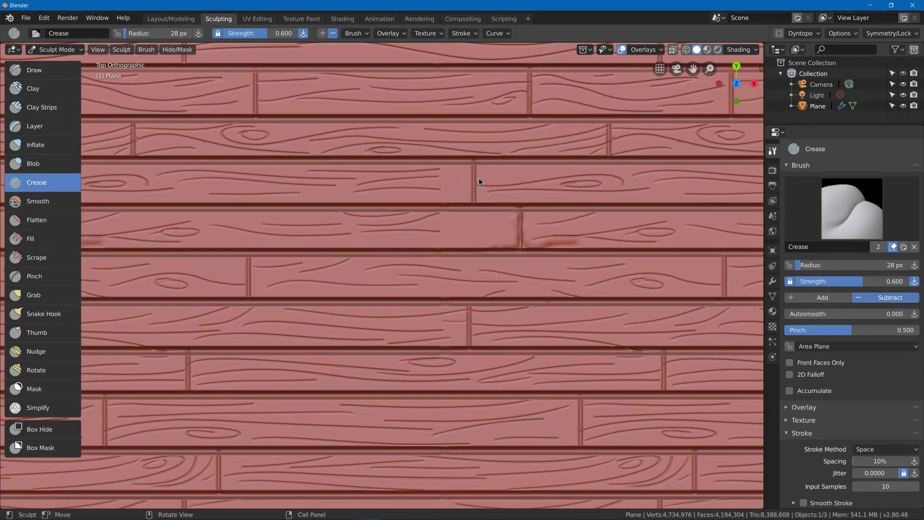
{"action": "scroll", "coordinate": [516, 125], "scroll_direction": "up", "scroll_amount": 7}
{"action": "scroll", "coordinate": [420, 341], "scroll_direction": "down", "scroll_amount": 6}
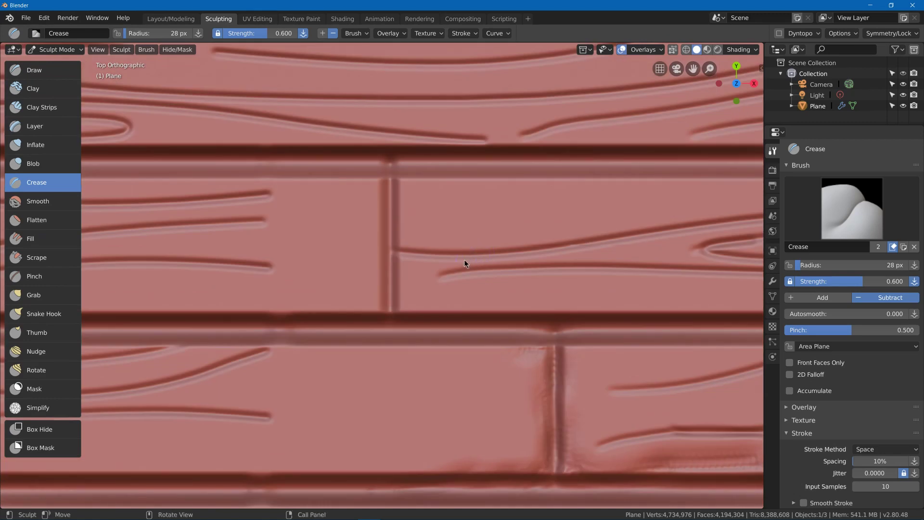
{"action": "left_click_drag", "start_coordinate": [464, 259], "coordinate": [403, 238]}
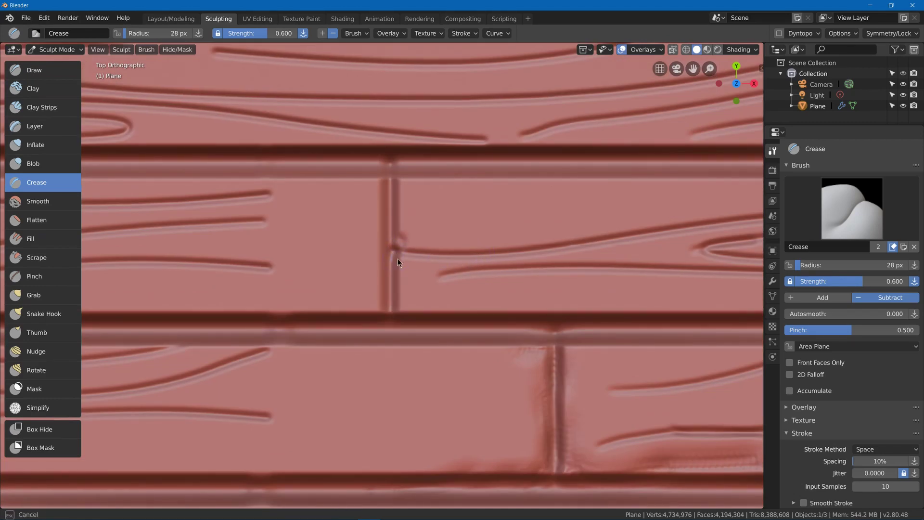
{"action": "left_click_drag", "start_coordinate": [391, 274], "coordinate": [399, 270]}
Add a Crease dab on the vertical joint of the fourth plank above the centre line.
{"action": "scroll", "coordinate": [442, 262], "scroll_direction": "up", "scroll_amount": 5}
{"action": "scroll", "coordinate": [425, 334], "scroll_direction": "down", "scroll_amount": 5}
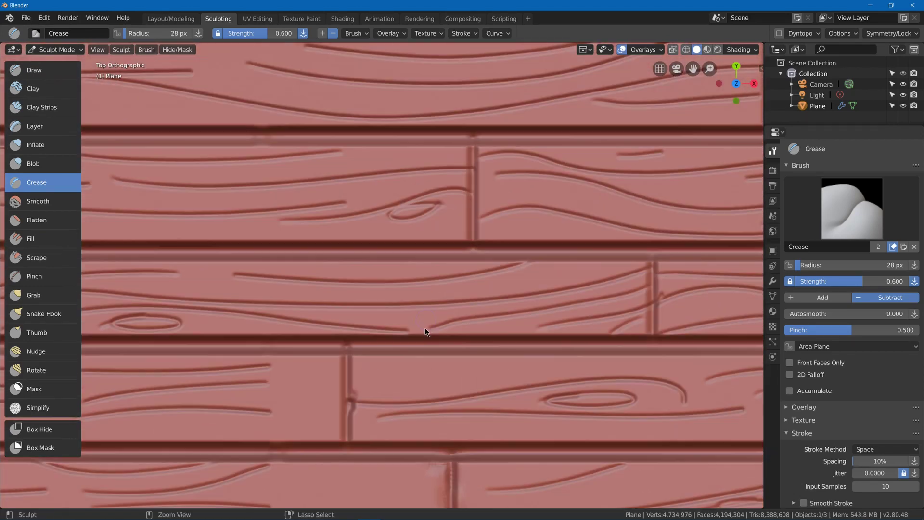
{"action": "scroll", "coordinate": [493, 293], "scroll_direction": "up", "scroll_amount": 5}
{"action": "scroll", "coordinate": [475, 368], "scroll_direction": "down", "scroll_amount": 5}
{"action": "middle_click_drag", "start_coordinate": [474, 369], "coordinate": [460, 249], "text": "shift"}
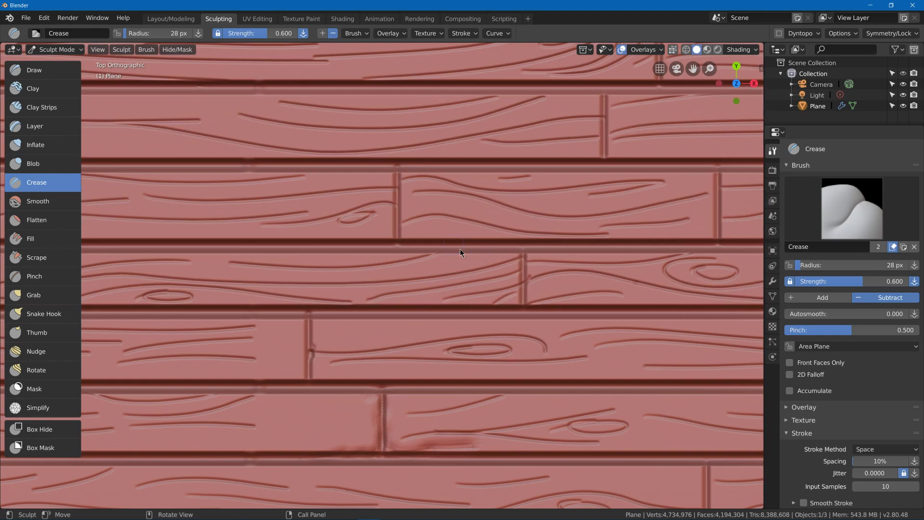
{"action": "left_click", "coordinate": [522, 284]}
Turn off Fast Navigate in the sculpting options.
{"action": "scroll", "coordinate": [834, 321], "scroll_direction": "down", "scroll_amount": 5}
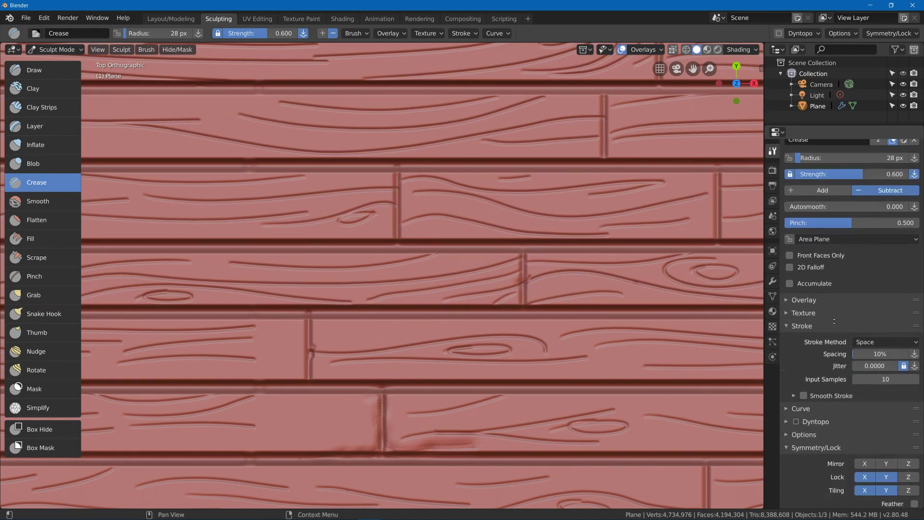
{"action": "scroll", "coordinate": [834, 321], "scroll_direction": "down", "scroll_amount": 4}
{"action": "left_click", "coordinate": [797, 343]}
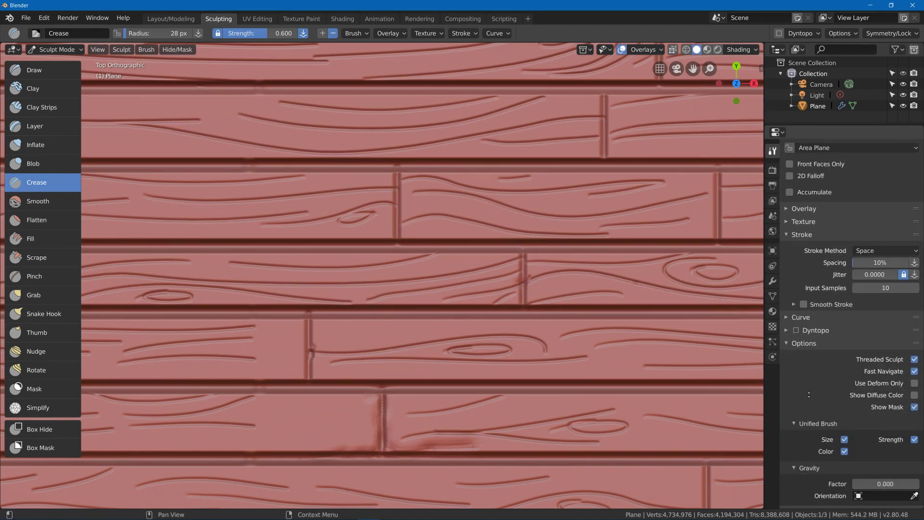
{"action": "scroll", "coordinate": [835, 337], "scroll_direction": "down", "scroll_amount": 1}
{"action": "left_click", "coordinate": [915, 343]}
{"action": "scroll", "coordinate": [554, 314], "scroll_direction": "up", "scroll_amount": 2}
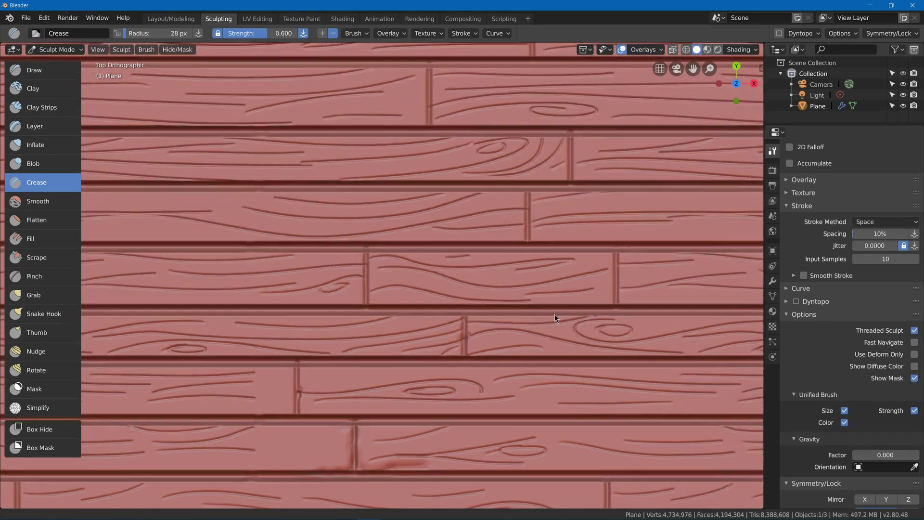
Roughen the vertical joints of the fourth and third plank rows from the floor's upper edge with Crease strokes.
{"action": "scroll", "coordinate": [555, 314], "scroll_direction": "down", "scroll_amount": 4}
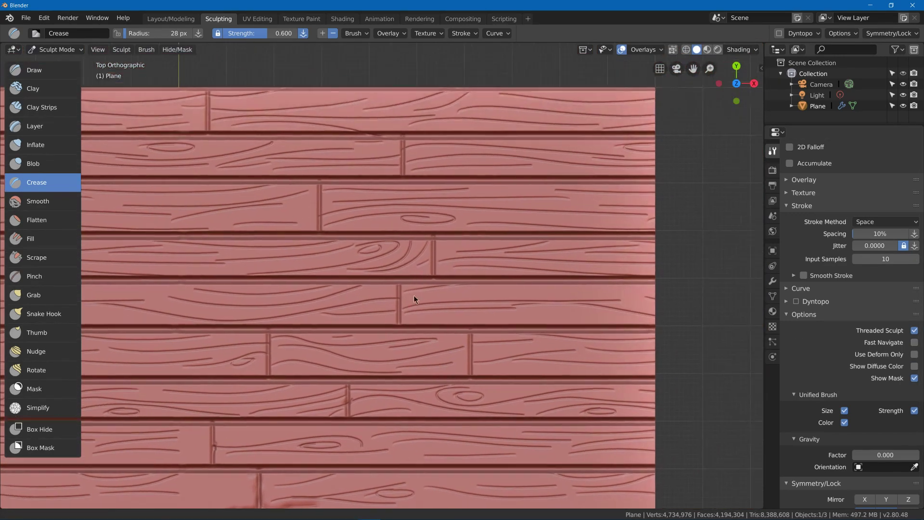
{"action": "scroll", "coordinate": [436, 279], "scroll_direction": "up", "scroll_amount": 2}
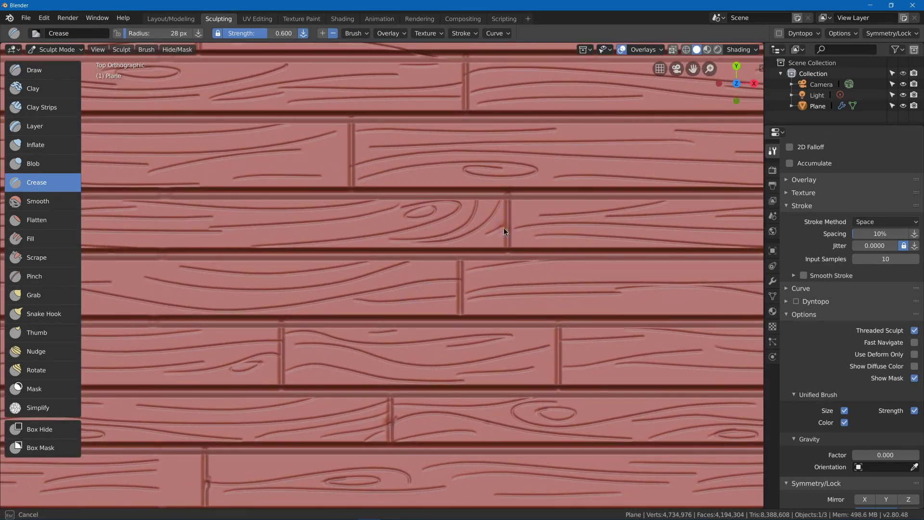
{"action": "left_click_drag", "start_coordinate": [503, 228], "coordinate": [530, 195]}
{"action": "left_click_drag", "start_coordinate": [355, 172], "coordinate": [359, 181]}
{"action": "mouse_move", "coordinate": [336, 132]}
{"action": "left_mouse_down"}
{"action": "mouse_move", "coordinate": [346, 125]}
{"action": "mouse_move", "coordinate": [346, 189]}
{"action": "left_mouse_up"}
Crease wear marks at the upper end of the fifth row's joint and the lower end of a sixth-row joint.
{"action": "left_click_drag", "start_coordinate": [458, 251], "coordinate": [454, 263]}
{"action": "left_click_drag", "start_coordinate": [462, 253], "coordinate": [461, 266]}
{"action": "left_click_drag", "start_coordinate": [461, 255], "coordinate": [460, 267]}
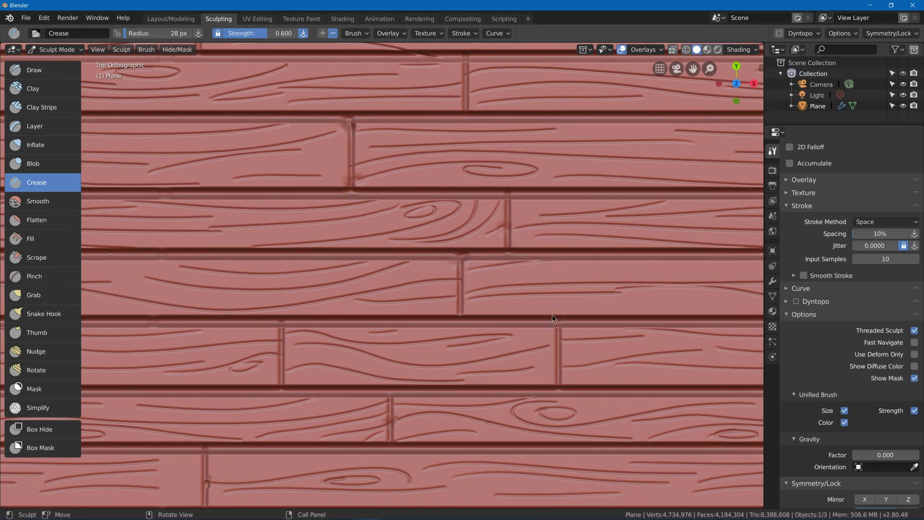
{"action": "mouse_move", "coordinate": [553, 316]}
{"action": "left_mouse_down"}
{"action": "mouse_move", "coordinate": [567, 327]}
{"action": "mouse_move", "coordinate": [551, 385]}
{"action": "mouse_move", "coordinate": [576, 384]}
{"action": "left_mouse_up"}
Roughen the ends of the fifth row's vertical joint with Crease and undo the stray stroke running onto the plank.
{"action": "middle_click_drag", "start_coordinate": [585, 225], "coordinate": [592, 270], "text": "ctrl"}
{"action": "middle_click_drag", "start_coordinate": [674, 183], "coordinate": [566, 270], "text": "shift"}
{"action": "mouse_move", "coordinate": [481, 289]}
{"action": "middle_mouse_down", "text": "shift"}
{"action": "mouse_move", "coordinate": [605, 252]}
{"action": "mouse_move", "coordinate": [666, 195]}
{"action": "middle_mouse_up", "text": "shift"}
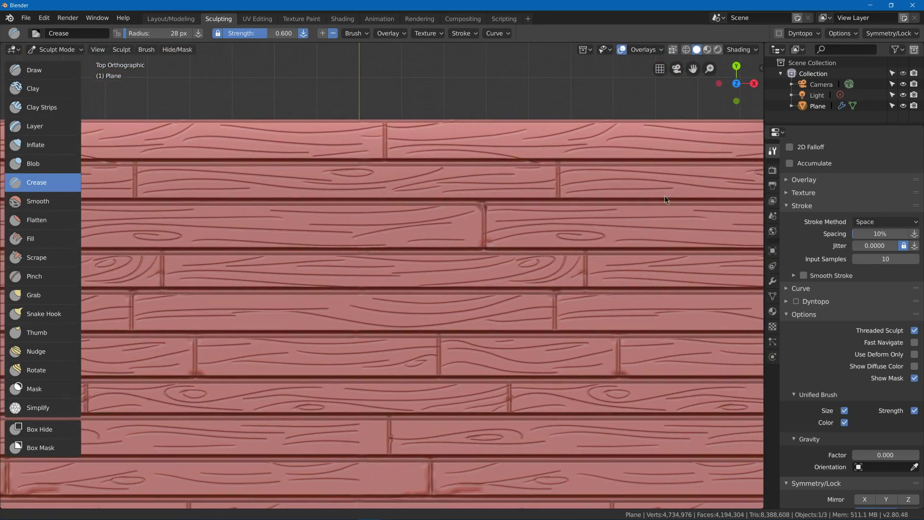
{"action": "mouse_move", "coordinate": [210, 299]}
{"action": "middle_mouse_down", "text": "shift"}
{"action": "mouse_move", "coordinate": [281, 273]}
{"action": "mouse_move", "coordinate": [272, 299]}
{"action": "middle_mouse_up", "text": "shift"}
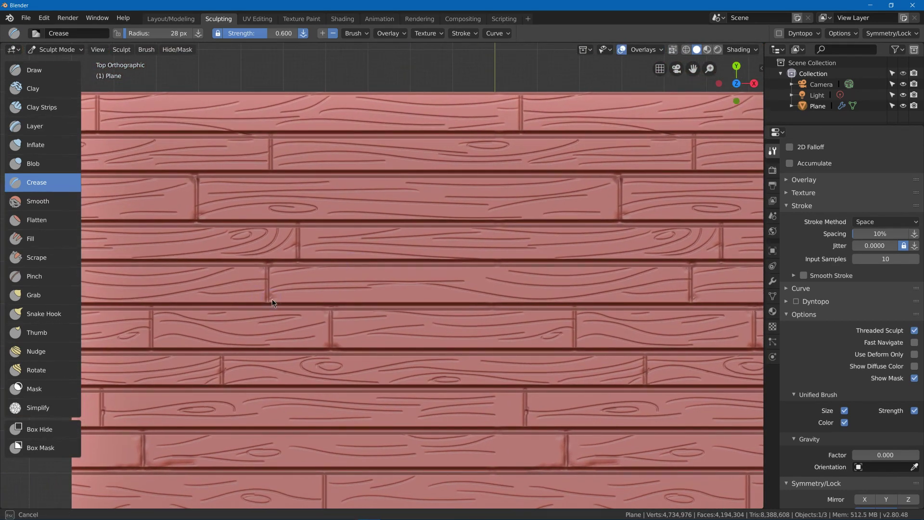
{"action": "left_click_drag", "start_coordinate": [267, 304], "coordinate": [271, 300]}
{"action": "mouse_move", "coordinate": [268, 264]}
{"action": "left_mouse_down"}
{"action": "mouse_move", "coordinate": [324, 282]}
{"action": "mouse_move", "coordinate": [409, 274]}
{"action": "mouse_move", "coordinate": [317, 280]}
{"action": "left_mouse_up"}
{"action": "key", "text": "ctrl+z"}
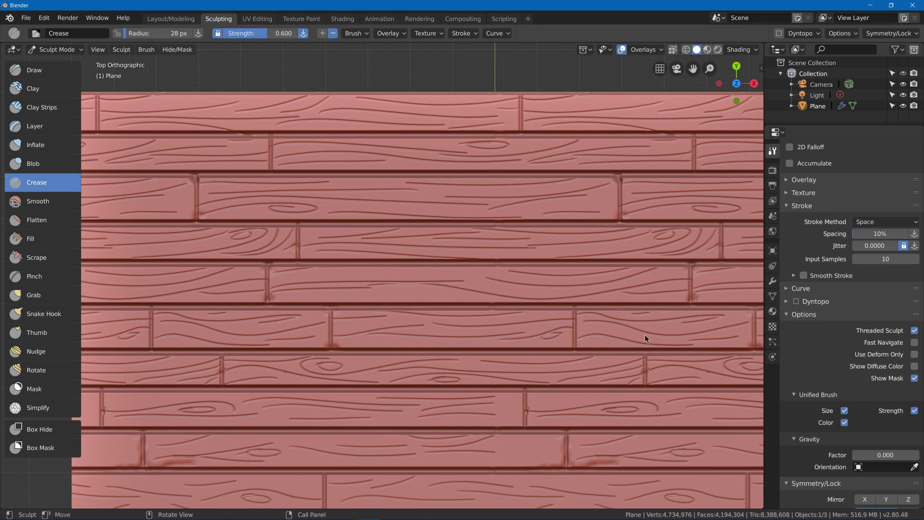
Set the Crease brush texture's mapping to Random and roughen the lower end of the fifth row's vertical joint.
{"action": "scroll", "coordinate": [793, 338], "scroll_direction": "down", "scroll_amount": 1}
{"action": "scroll", "coordinate": [834, 335], "scroll_direction": "up", "scroll_amount": 5}
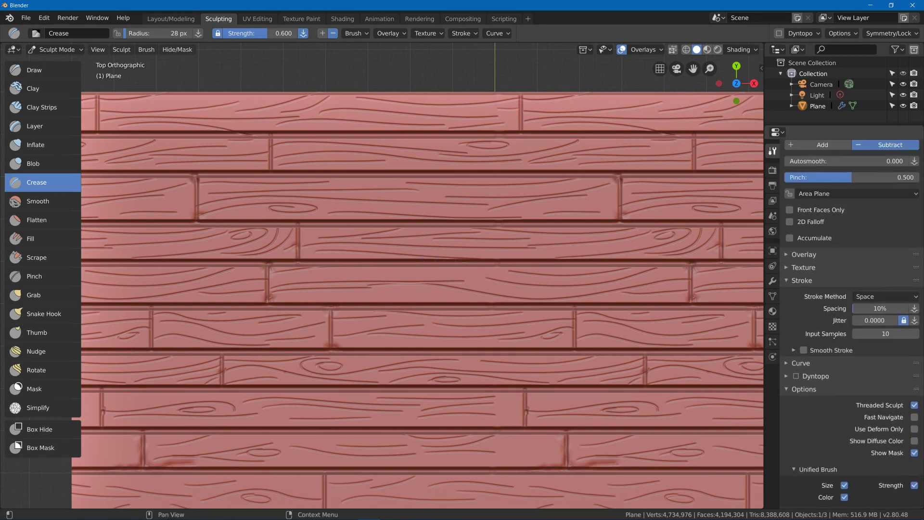
{"action": "scroll", "coordinate": [835, 336], "scroll_direction": "up", "scroll_amount": 5}
{"action": "left_click", "coordinate": [817, 382]}
{"action": "scroll", "coordinate": [817, 375], "scroll_direction": "down", "scroll_amount": 9}
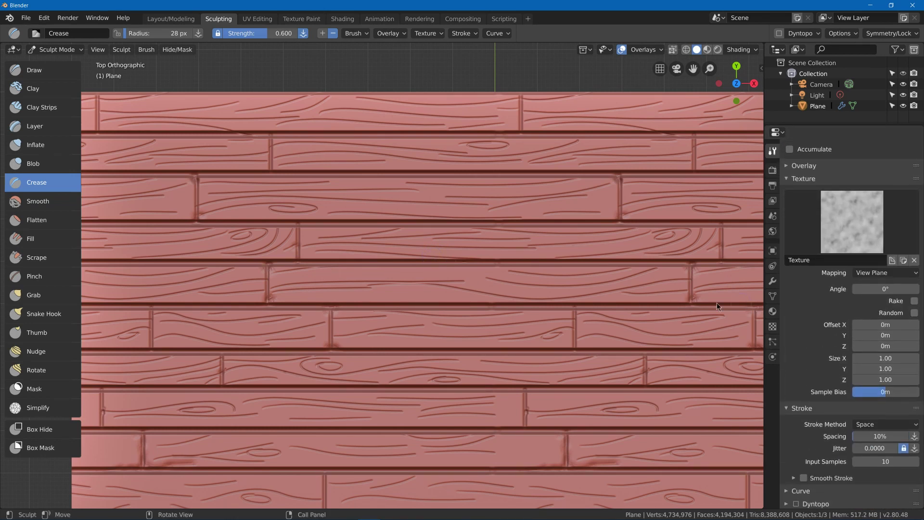
{"action": "left_click", "coordinate": [879, 273]}
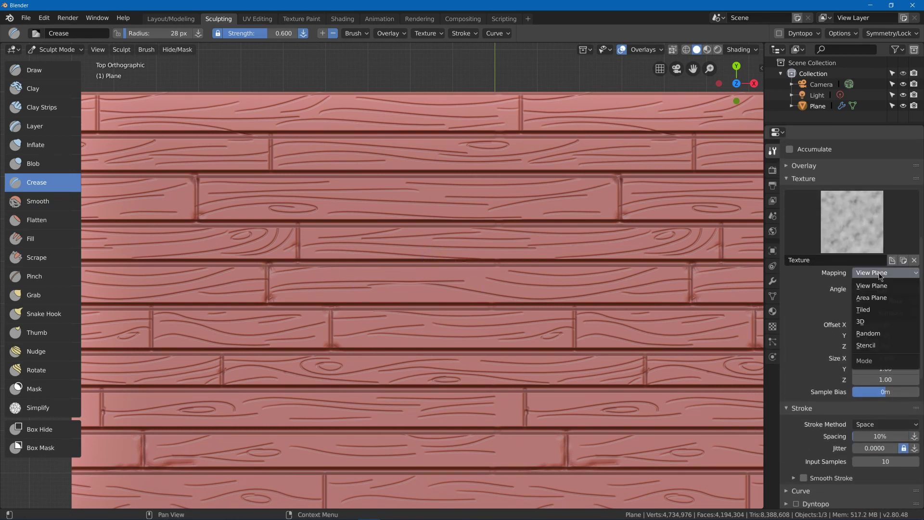
{"action": "left_click", "coordinate": [869, 333]}
{"action": "middle_click_drag", "start_coordinate": [421, 270], "coordinate": [374, 233], "text": "ctrl"}
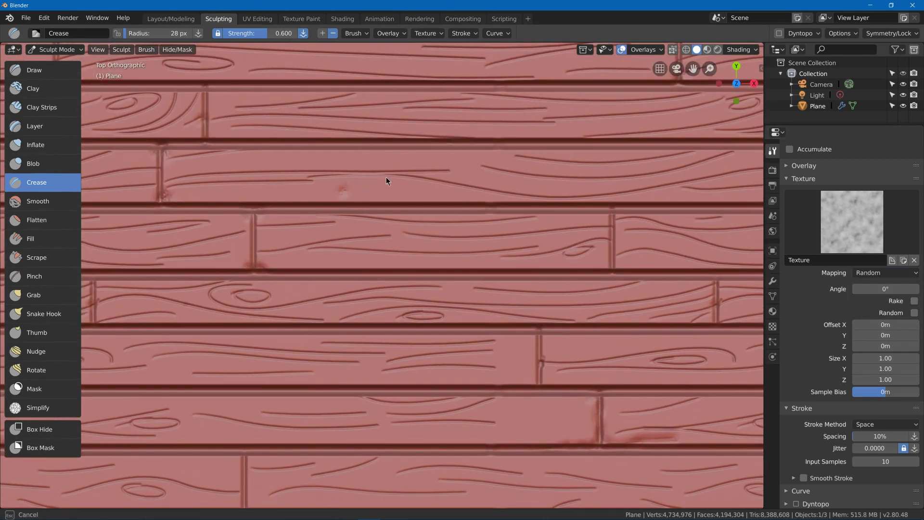
{"action": "left_click_drag", "start_coordinate": [160, 198], "coordinate": [177, 204]}
Try the Random texture mapping with a long Crease stroke across the fourth plank row and inspect it.
{"action": "mouse_move", "coordinate": [226, 179]}
{"action": "middle_mouse_down", "text": "shift"}
{"action": "mouse_move", "coordinate": [285, 219]}
{"action": "mouse_move", "coordinate": [366, 320]}
{"action": "middle_mouse_up", "text": "shift"}
{"action": "left_click_drag", "start_coordinate": [360, 262], "coordinate": [620, 245]}
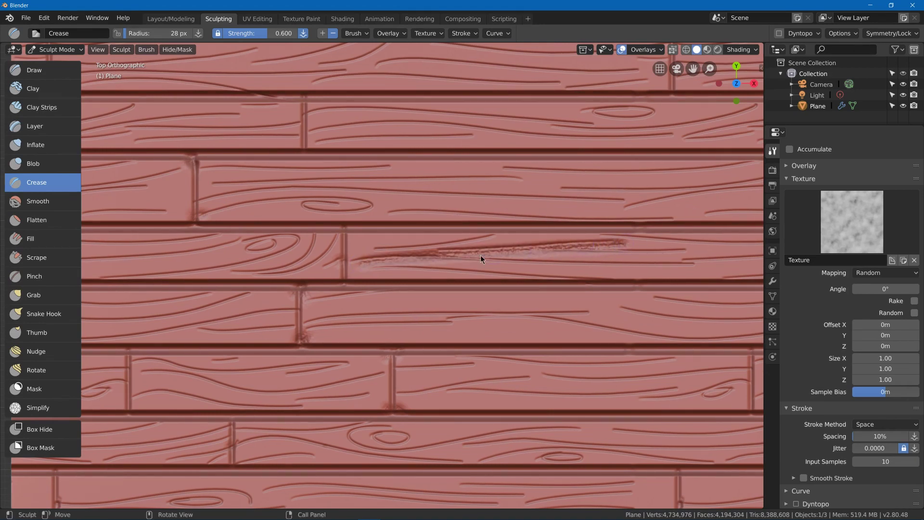
{"action": "scroll", "coordinate": [481, 256], "scroll_direction": "up", "scroll_amount": 2}
{"action": "middle_click_drag", "start_coordinate": [480, 256], "coordinate": [380, 105], "text": "shift"}
{"action": "middle_click_drag", "start_coordinate": [563, 190], "coordinate": [549, 216], "text": "ctrl"}
{"action": "middle_click_drag", "start_coordinate": [444, 104], "coordinate": [509, 203], "text": "shift"}
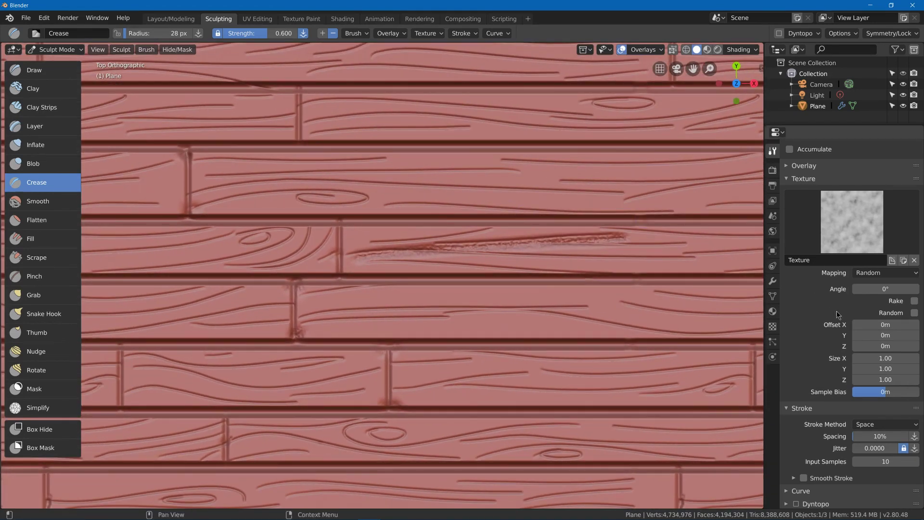
Try View Plane texture mapping, return the mapping to Random, and undo the test strokes on the fourth plank row.
{"action": "left_click", "coordinate": [873, 276]}
{"action": "left_click", "coordinate": [873, 287]}
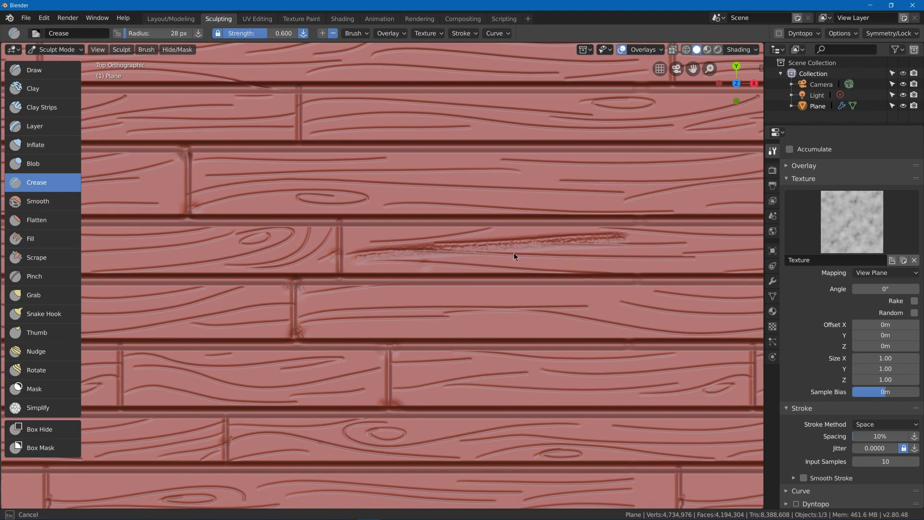
{"action": "left_click", "coordinate": [886, 273]}
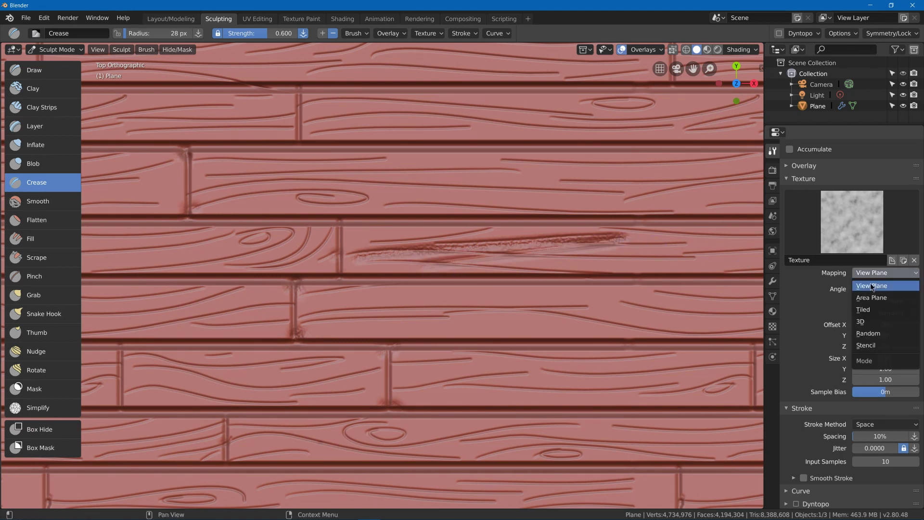
{"action": "left_click", "coordinate": [878, 341]}
{"action": "key", "text": "ctrl+z"}
Roughen the vertical joints of the third, second and first plank rows from the floor's upper edge with Crease.
{"action": "left_click_drag", "start_coordinate": [185, 152], "coordinate": [189, 211]}
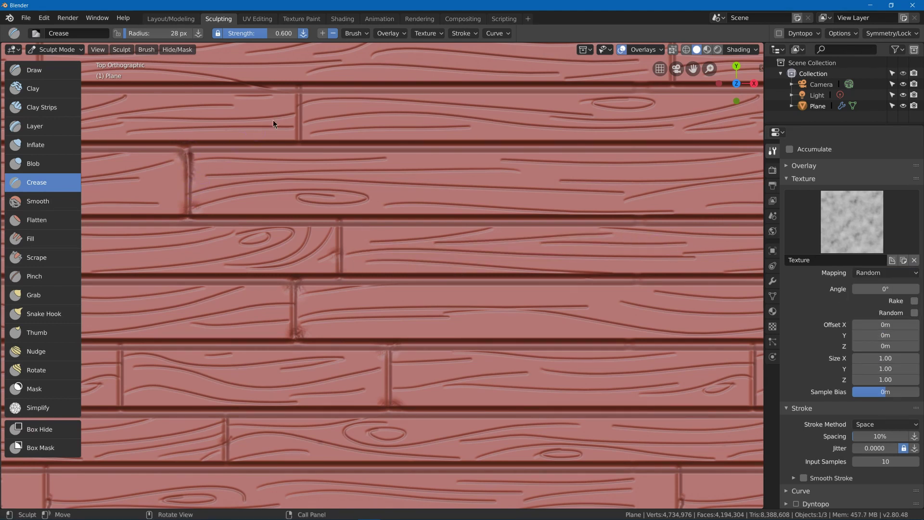
{"action": "left_click_drag", "start_coordinate": [299, 97], "coordinate": [298, 140]}
{"action": "scroll", "coordinate": [300, 116], "scroll_direction": "down", "scroll_amount": 2}
{"action": "middle_click_drag", "start_coordinate": [300, 116], "coordinate": [383, 239], "text": "shift"}
{"action": "middle_click_drag", "start_coordinate": [363, 145], "coordinate": [295, 98], "text": "shift"}
{"action": "left_click_drag", "start_coordinate": [595, 181], "coordinate": [593, 212]}
{"action": "left_click_drag", "start_coordinate": [597, 181], "coordinate": [598, 213]}
Crease more wear into the vertical joints of the third, second, fourth and sixth plank rows from the upper edge.
{"action": "middle_click_drag", "start_coordinate": [688, 275], "coordinate": [525, 234], "text": "shift"}
{"action": "left_click_drag", "start_coordinate": [536, 229], "coordinate": [533, 261]}
{"action": "left_click_drag", "start_coordinate": [611, 185], "coordinate": [612, 210]}
{"action": "left_click_drag", "start_coordinate": [639, 284], "coordinate": [641, 302]}
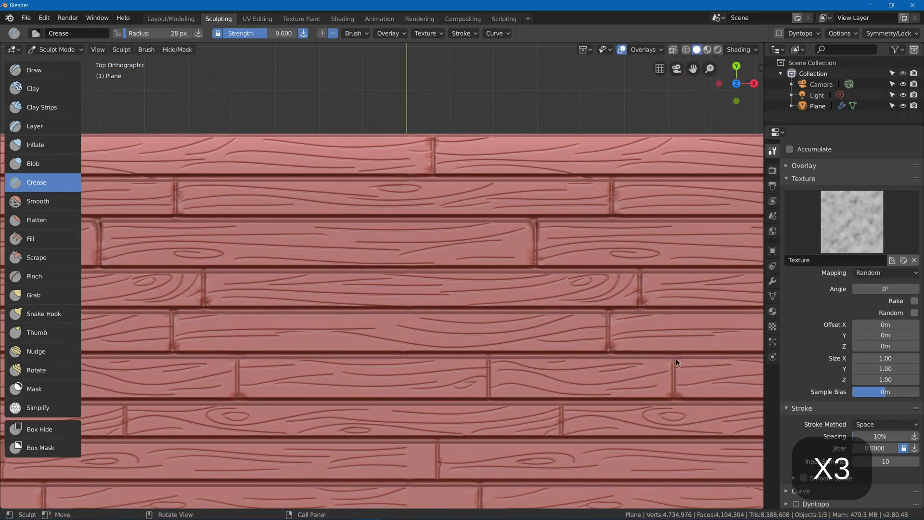
{"action": "left_click_drag", "start_coordinate": [675, 361], "coordinate": [674, 390]}
{"action": "left_click_drag", "start_coordinate": [489, 364], "coordinate": [488, 395]}
Roughen the joints of the seventh, eighth and tenth plank rows with Crease, undoing excess strokes on the eighth row.
{"action": "mouse_move", "coordinate": [324, 343]}
{"action": "middle_mouse_down", "text": "shift"}
{"action": "mouse_move", "coordinate": [388, 259]}
{"action": "mouse_move", "coordinate": [472, 204]}
{"action": "middle_mouse_up", "text": "shift"}
{"action": "left_click_drag", "start_coordinate": [275, 270], "coordinate": [273, 294]}
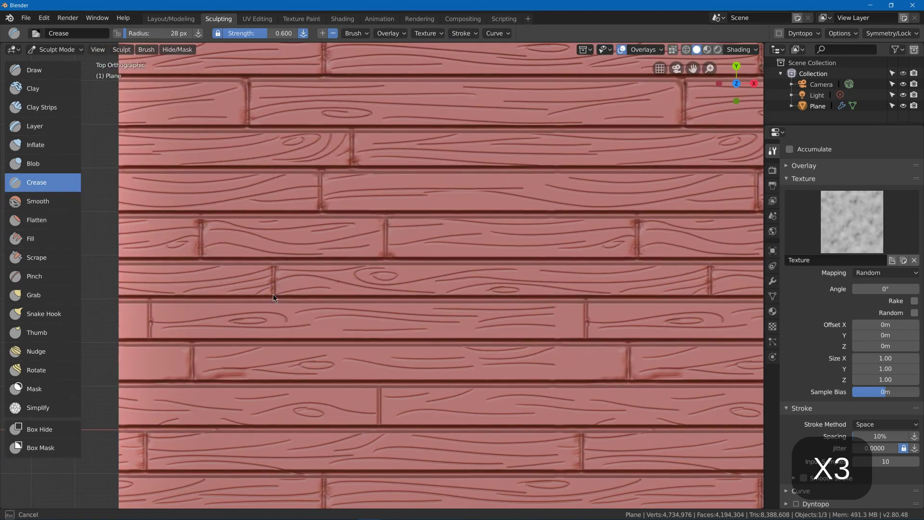
{"action": "left_click_drag", "start_coordinate": [585, 306], "coordinate": [582, 334]}
{"action": "mouse_move", "coordinate": [578, 333]}
{"action": "left_mouse_down"}
{"action": "mouse_move", "coordinate": [569, 337]}
{"action": "mouse_move", "coordinate": [578, 321]}
{"action": "left_mouse_up"}
{"action": "key", "text": "ctrl+z"}
{"action": "key", "text": "ctrl+z"}
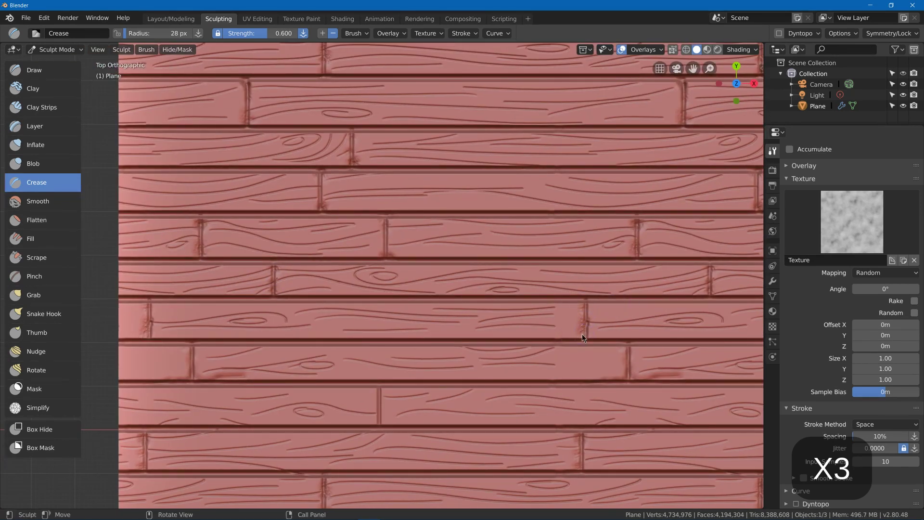
{"action": "middle_click_drag", "start_coordinate": [637, 357], "coordinate": [662, 221], "text": "shift"}
{"action": "left_click_drag", "start_coordinate": [398, 263], "coordinate": [407, 256]}
Examine the entire plank floor, its joints and its grain from above and from several perspective angles.
{"action": "scroll", "coordinate": [484, 248], "scroll_direction": "down", "scroll_amount": 4}
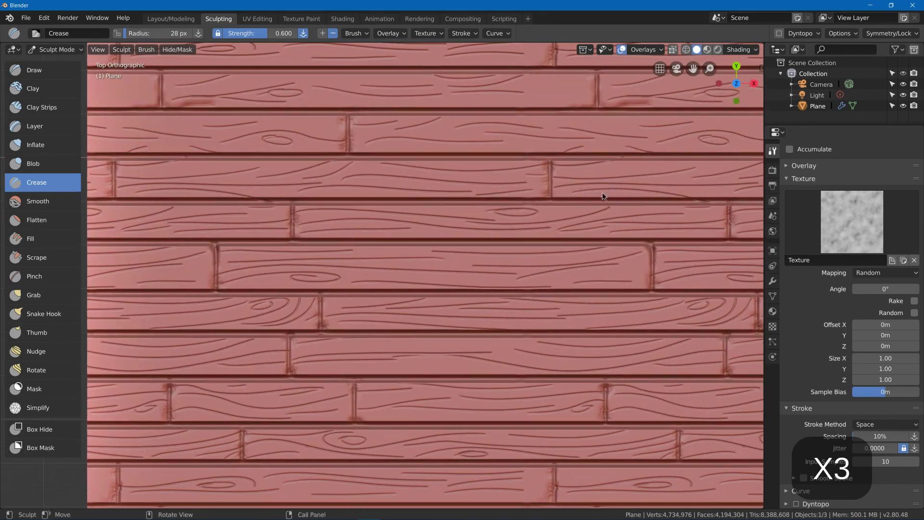
{"action": "scroll", "coordinate": [605, 251], "scroll_direction": "down", "scroll_amount": 2}
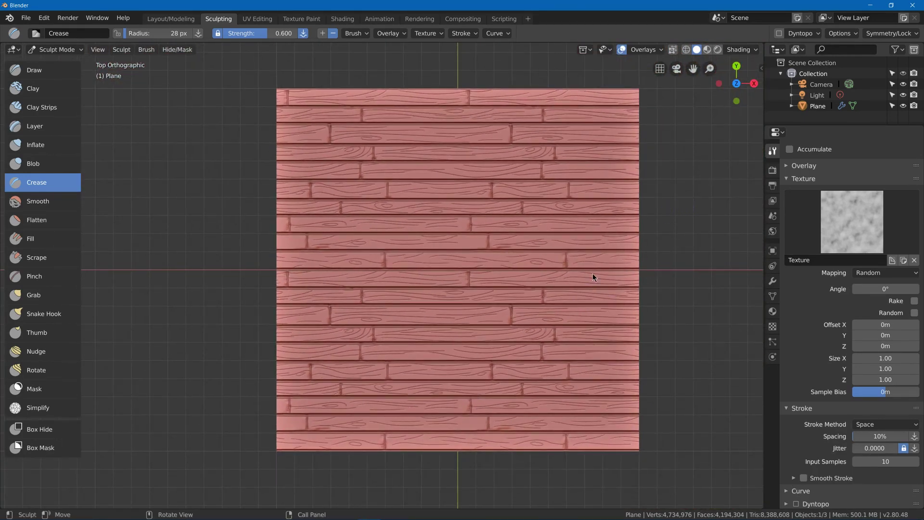
{"action": "middle_click_drag", "start_coordinate": [593, 274], "coordinate": [671, 212]}
{"action": "scroll", "coordinate": [565, 283], "scroll_direction": "up", "scroll_amount": 4}
{"action": "middle_click_drag", "start_coordinate": [545, 308], "coordinate": [510, 287]}
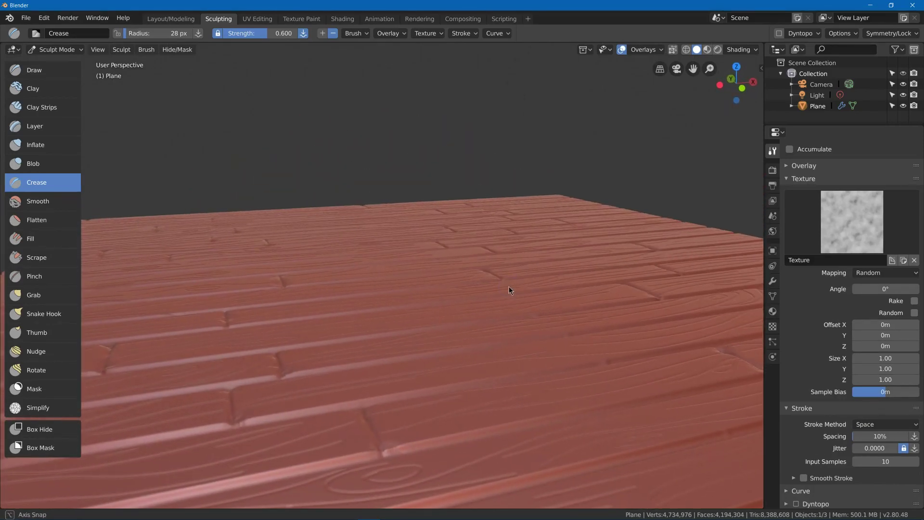
{"action": "scroll", "coordinate": [505, 336], "scroll_direction": "down", "scroll_amount": 4}
{"action": "middle_click_drag", "start_coordinate": [505, 337], "coordinate": [546, 340]}
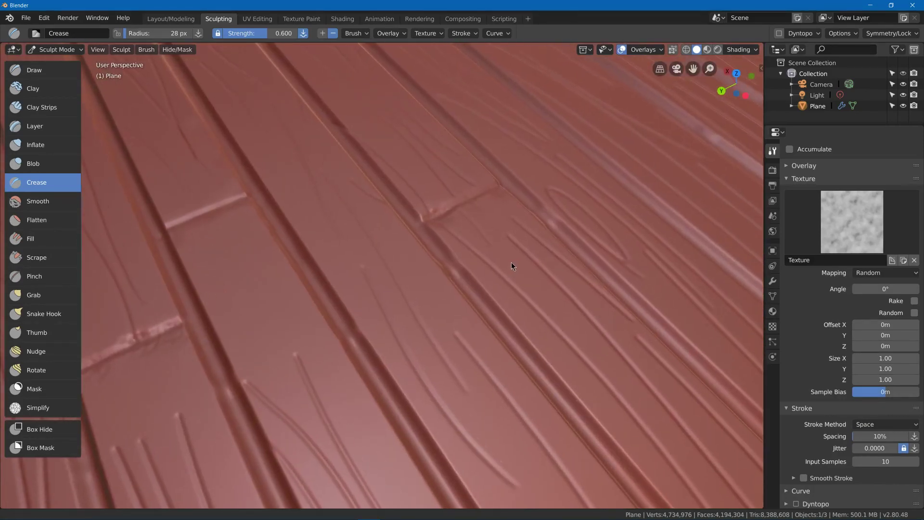
{"action": "middle_click_drag", "start_coordinate": [512, 262], "coordinate": [590, 199], "text": "ctrl"}
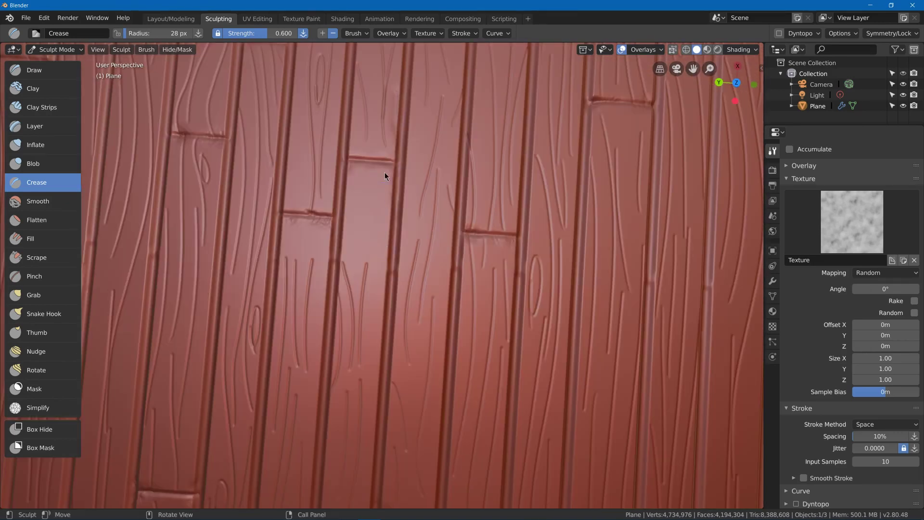
Crease a short rough scratch into the wood grain in the middle of a plank.
{"action": "middle_click_drag", "start_coordinate": [388, 207], "coordinate": [431, 201]}
{"action": "left_click_drag", "start_coordinate": [430, 200], "coordinate": [428, 202]}
{"action": "left_click_drag", "start_coordinate": [410, 279], "coordinate": [454, 232]}
{"action": "middle_click_drag", "start_coordinate": [451, 236], "coordinate": [406, 253]}
{"action": "mouse_move", "coordinate": [435, 238]}
{"action": "left_mouse_down"}
{"action": "mouse_move", "coordinate": [388, 258]}
{"action": "mouse_move", "coordinate": [416, 259]}
{"action": "left_mouse_up"}
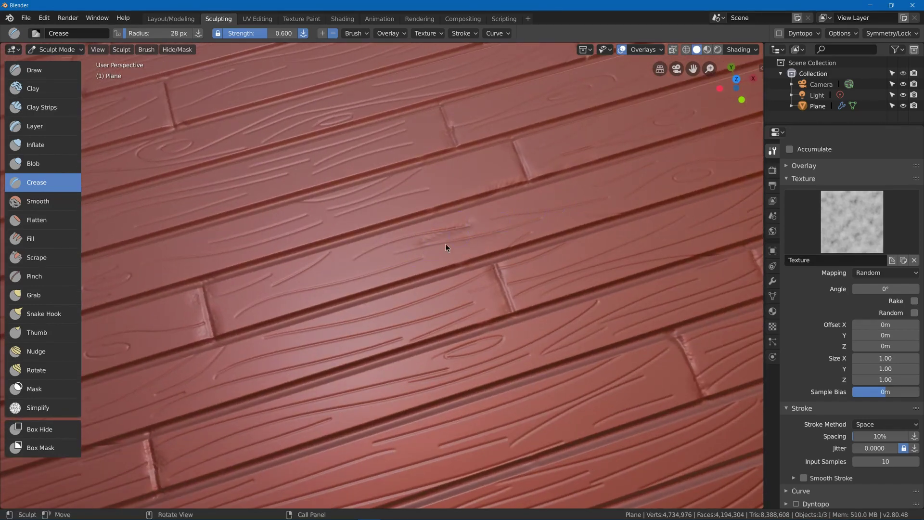
Add a few more Crease wear marks around the vertical joints and inspect the whole floor.
{"action": "scroll", "coordinate": [545, 219], "scroll_direction": "down", "scroll_amount": 5}
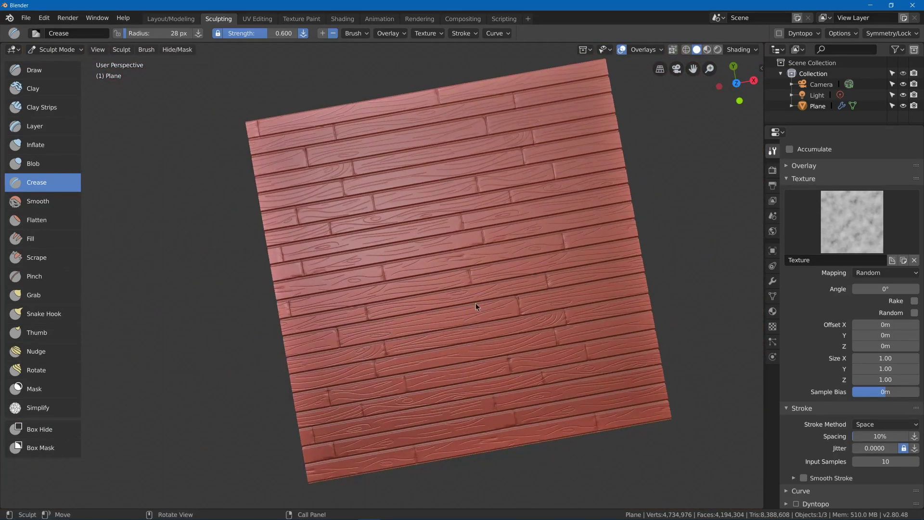
{"action": "scroll", "coordinate": [477, 304], "scroll_direction": "up", "scroll_amount": 5}
{"action": "left_click_drag", "start_coordinate": [635, 211], "coordinate": [636, 223]}
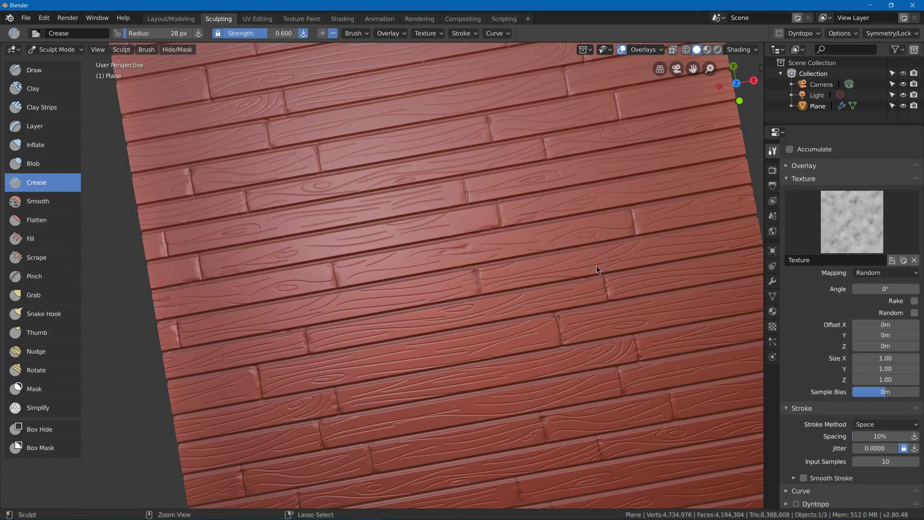
{"action": "left_click_drag", "start_coordinate": [568, 333], "coordinate": [569, 330]}
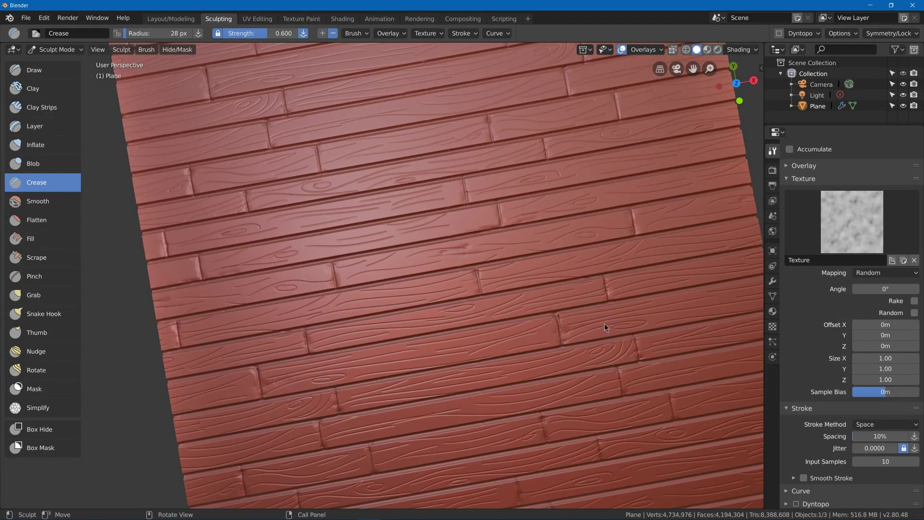
{"action": "mouse_move", "coordinate": [605, 322]}
{"action": "middle_mouse_down"}
{"action": "mouse_move", "coordinate": [612, 273]}
{"action": "mouse_move", "coordinate": [585, 277]}
{"action": "mouse_move", "coordinate": [552, 312]}
{"action": "middle_mouse_up"}
{"action": "mouse_move", "coordinate": [279, 320]}
{"action": "left_mouse_down"}
{"action": "mouse_move", "coordinate": [258, 333]}
{"action": "mouse_move", "coordinate": [282, 359]}
{"action": "left_mouse_up"}
{"action": "mouse_move", "coordinate": [470, 233]}
{"action": "middle_mouse_down", "text": "ctrl"}
{"action": "mouse_move", "coordinate": [415, 336]}
{"action": "mouse_move", "coordinate": [464, 298]}
{"action": "mouse_move", "coordinate": [497, 310]}
{"action": "mouse_move", "coordinate": [497, 292]}
{"action": "mouse_move", "coordinate": [468, 273]}
{"action": "mouse_move", "coordinate": [463, 294]}
{"action": "mouse_move", "coordinate": [478, 282]}
{"action": "middle_mouse_up", "text": "ctrl"}
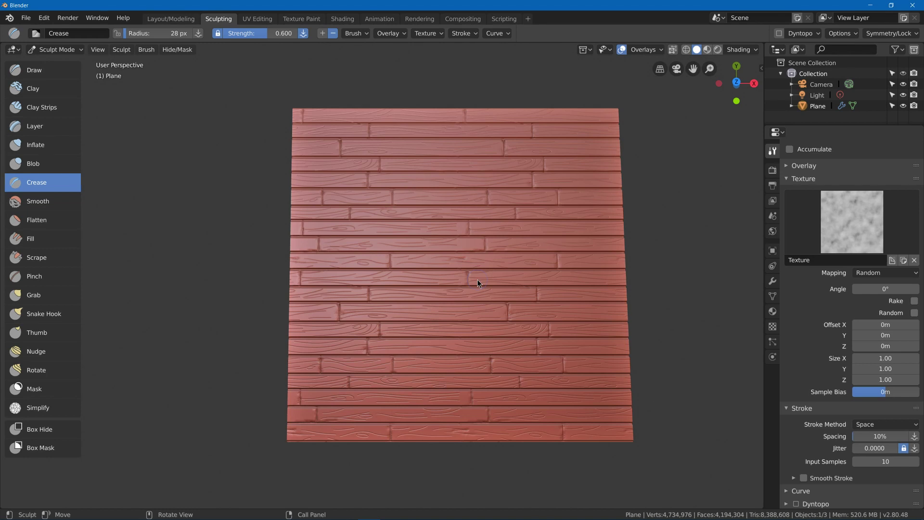
{"action": "middle_click_drag", "start_coordinate": [477, 279], "coordinate": [602, 295]}
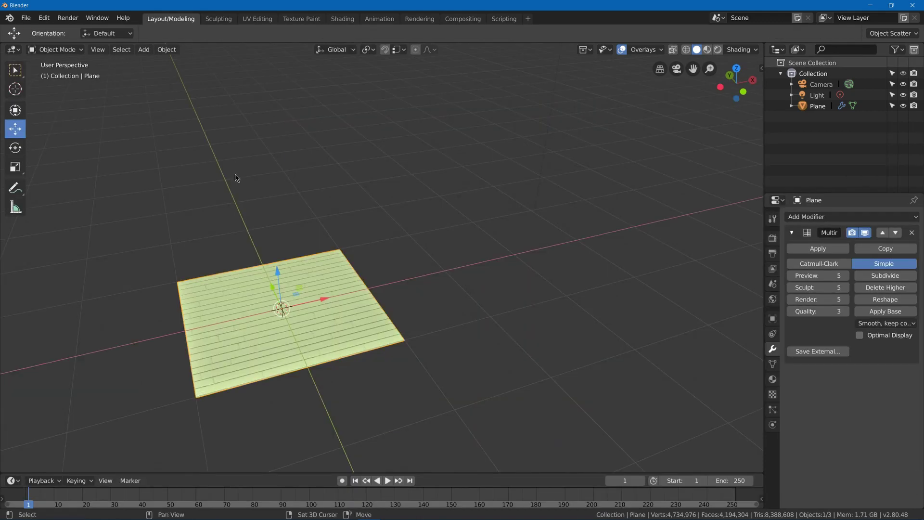
Add a new plane mesh at the same place as the sculpted floor and enter Edit Mode on it.
{"action": "key", "text": "shift+a"}
{"action": "mouse_move", "coordinate": [237, 178]}
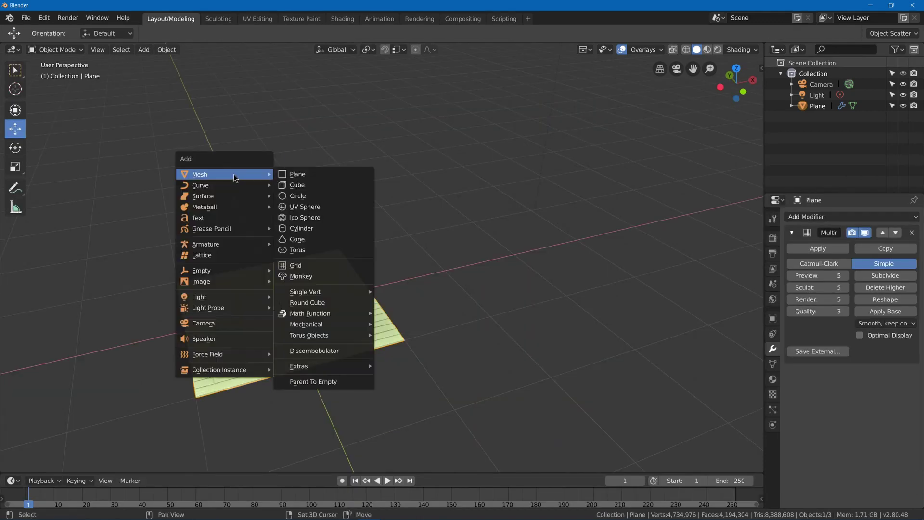
{"action": "left_click", "coordinate": [303, 178]}
{"action": "middle_click_drag", "start_coordinate": [307, 286], "coordinate": [474, 166]}
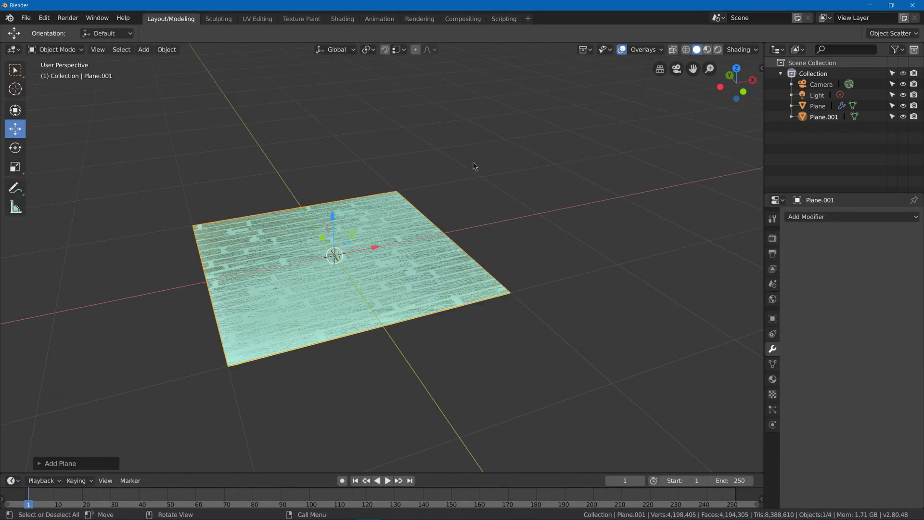
{"action": "key", "text": "Tab"}
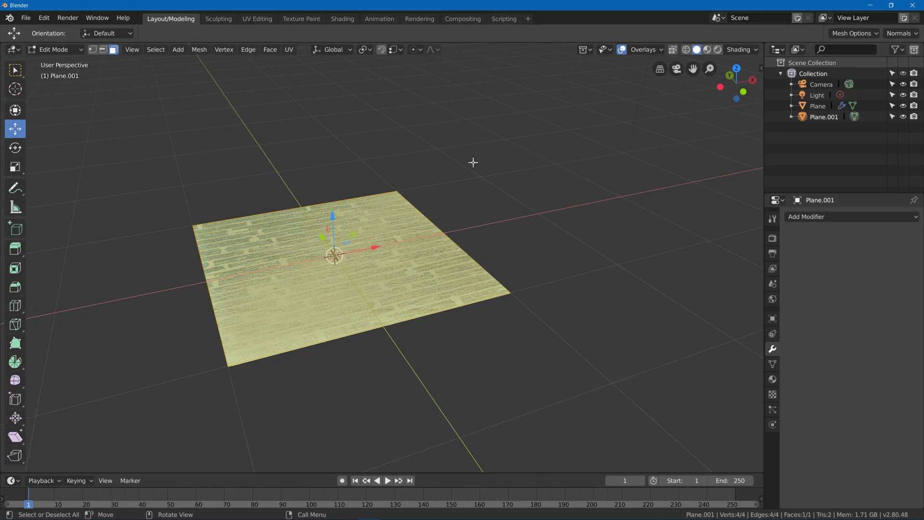
Scale the new plane's geometry down to 0.5 and return to Object Mode.
{"action": "key", "text": "s"}
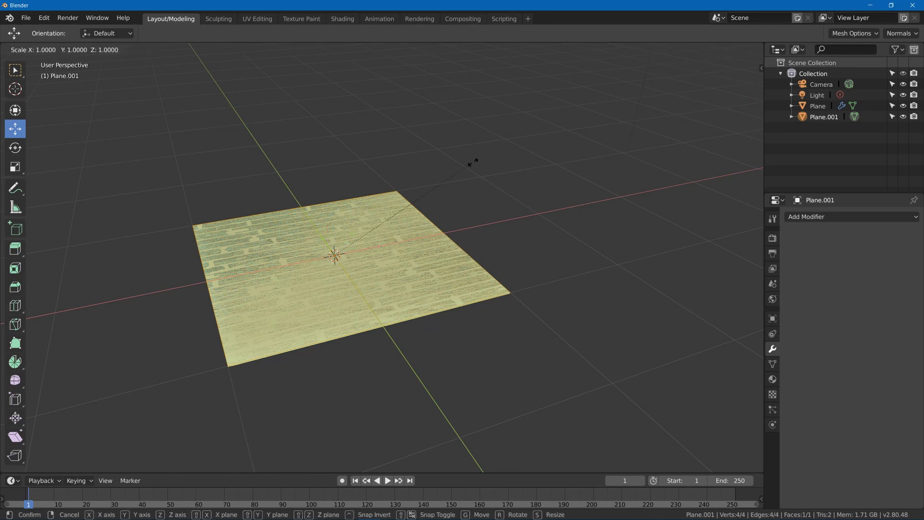
{"action": "type", "text": "0.5"}
{"action": "key", "text": "Return"}
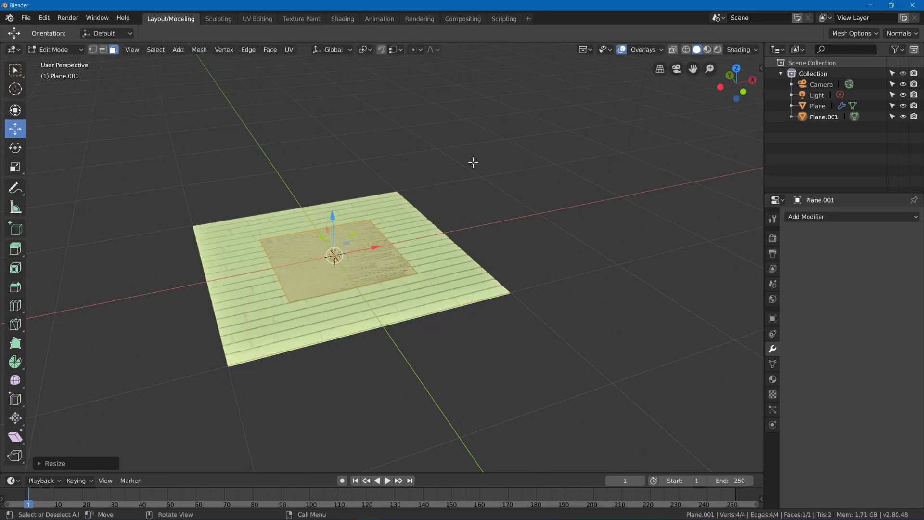
{"action": "key", "text": "Tab"}
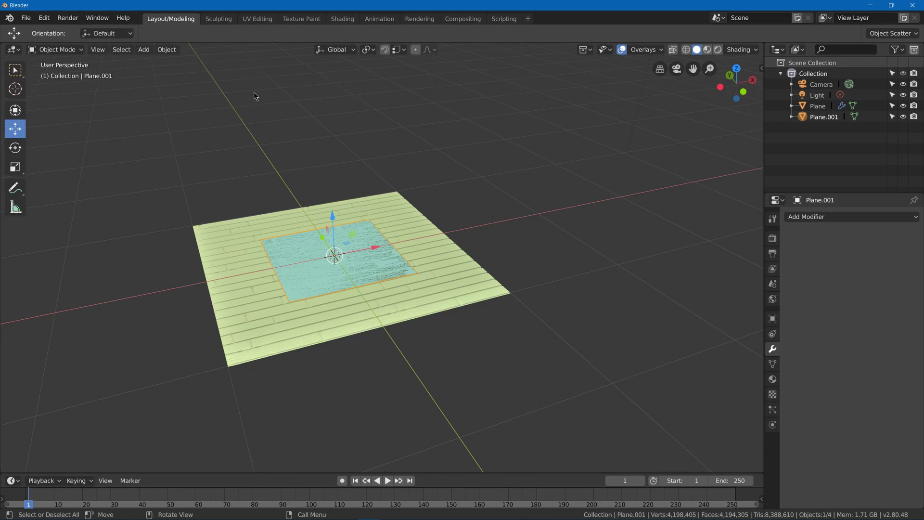
Switch to the Shading workspace and assign the small plane its own single-user copy of the existing Material.
{"action": "left_click", "coordinate": [343, 19]}
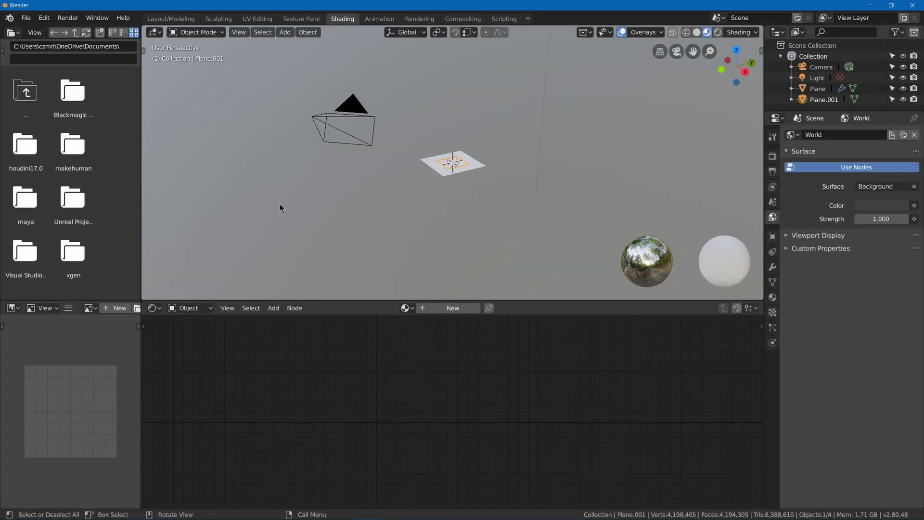
{"action": "left_click", "coordinate": [405, 309]}
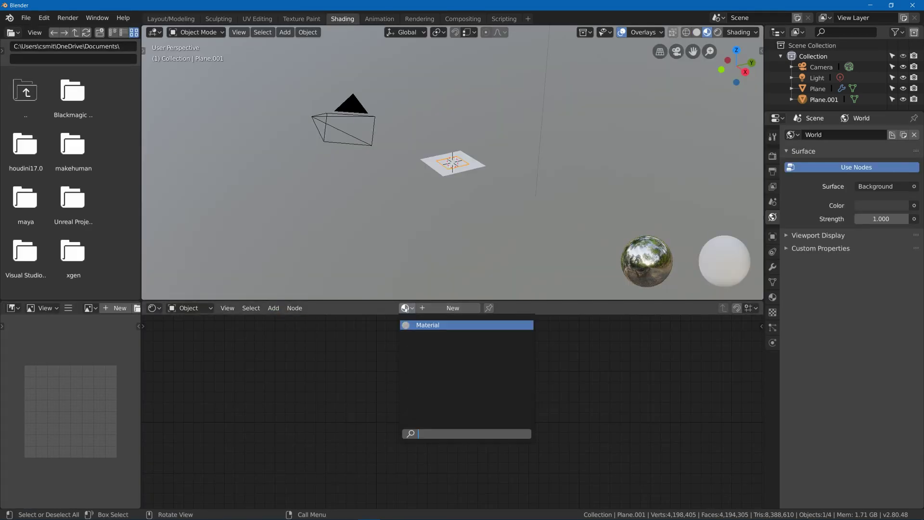
{"action": "left_click", "coordinate": [414, 326]}
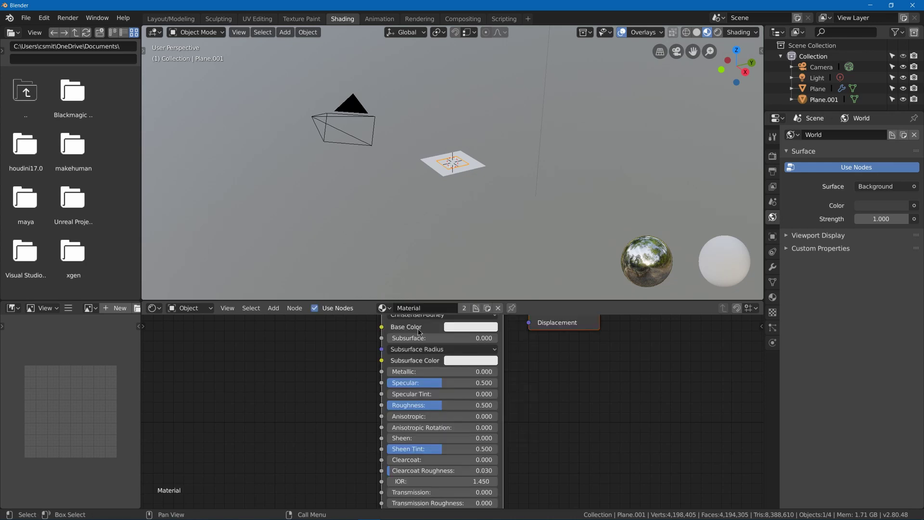
{"action": "left_click", "coordinate": [465, 308]}
{"action": "middle_click_drag", "start_coordinate": [390, 373], "coordinate": [383, 430]}
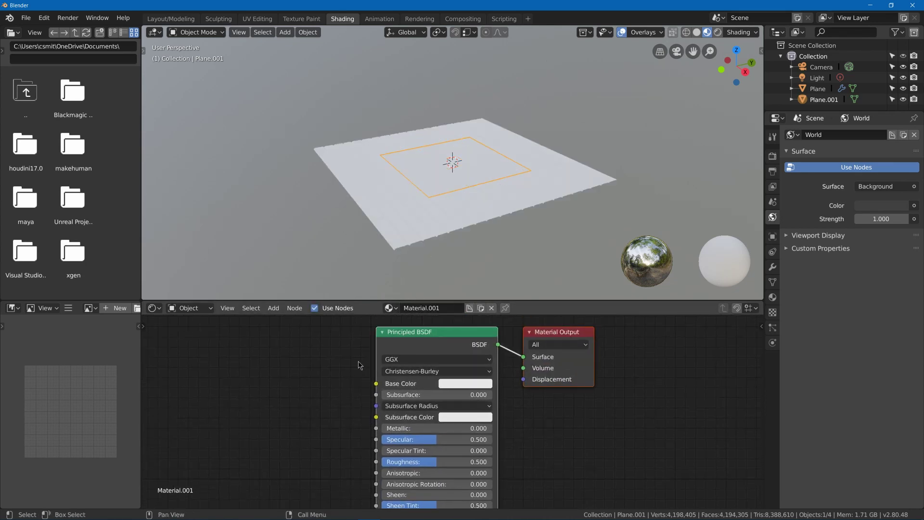
Add an Image Texture node beside the Principled BSDF in the small plane's material.
{"action": "scroll", "coordinate": [299, 376], "scroll_direction": "down", "scroll_amount": 4, "text": "shift"}
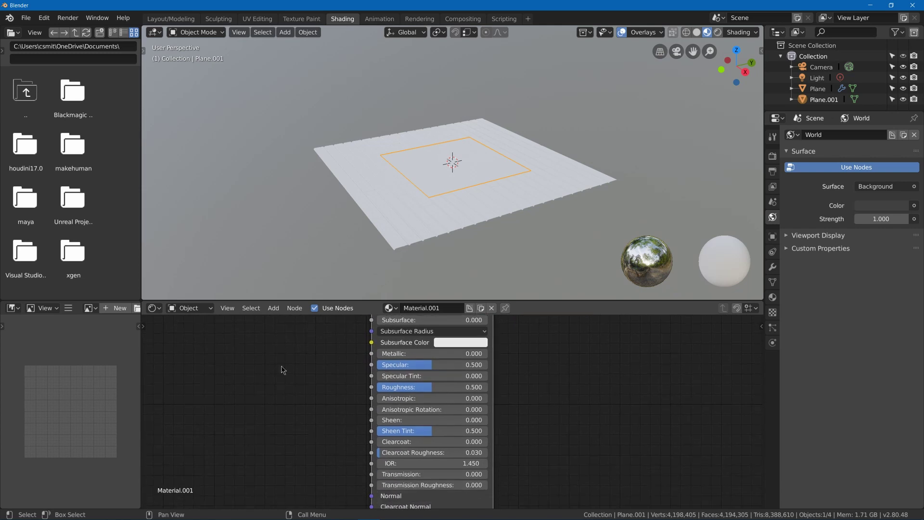
{"action": "key", "text": "shift+a"}
{"action": "left_click", "coordinate": [260, 374]}
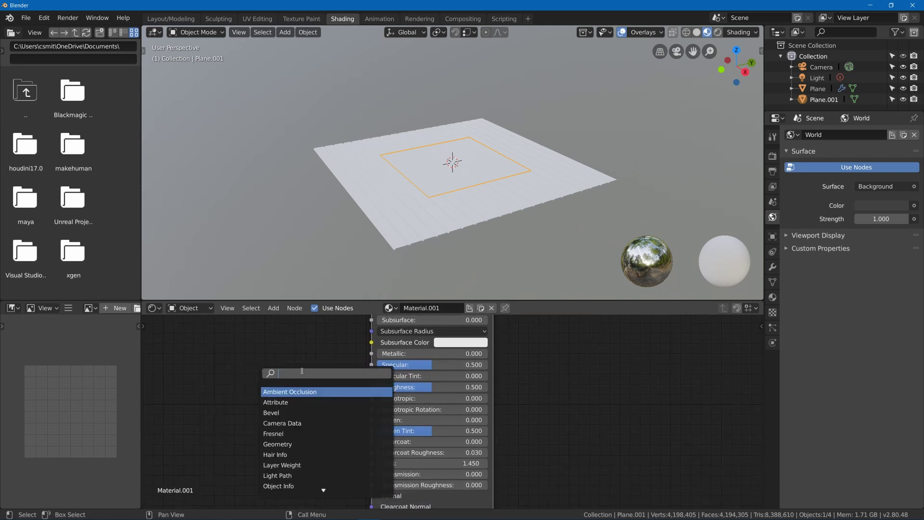
{"action": "type", "text": "image"}
{"action": "key", "text": "Return"}
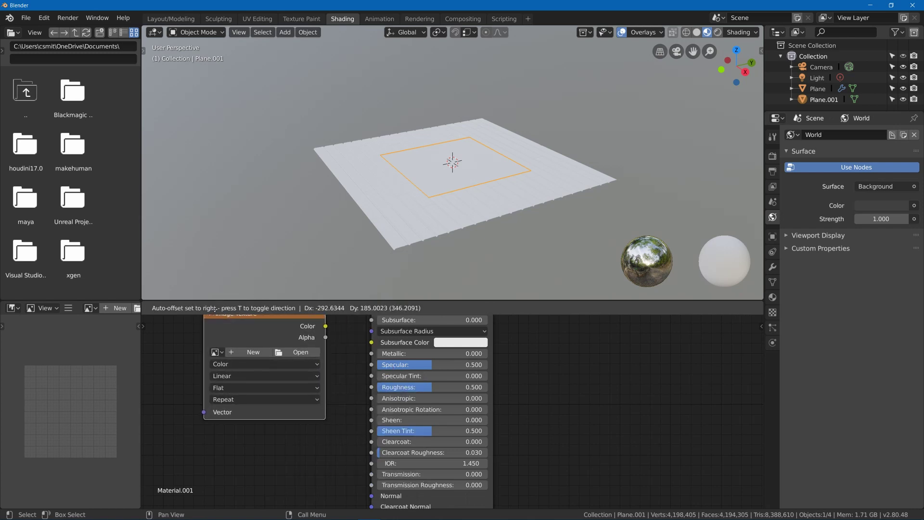
{"action": "left_click", "coordinate": [234, 350]}
Create a blank 1024 x 1024 px image named Normal in the texture node and show it in the image editor.
{"action": "left_click", "coordinate": [271, 392]}
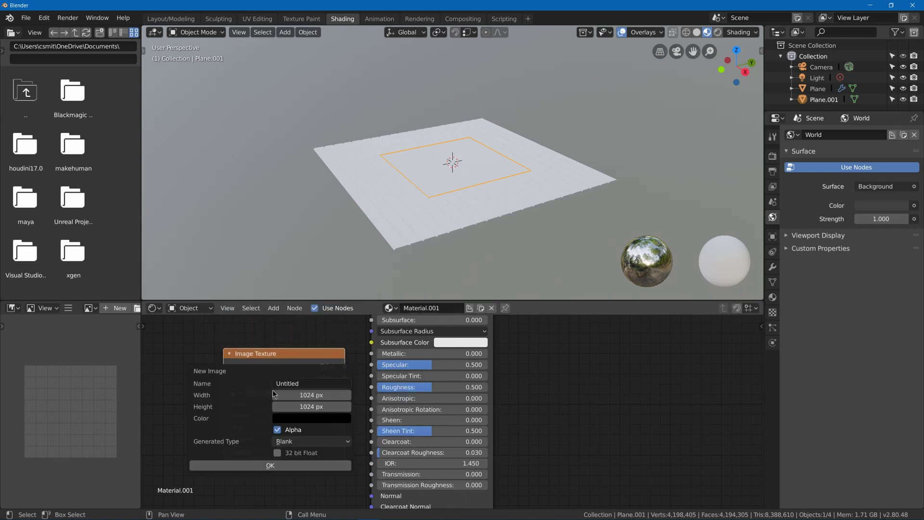
{"action": "left_click", "coordinate": [310, 384]}
{"action": "type", "text": "No"}
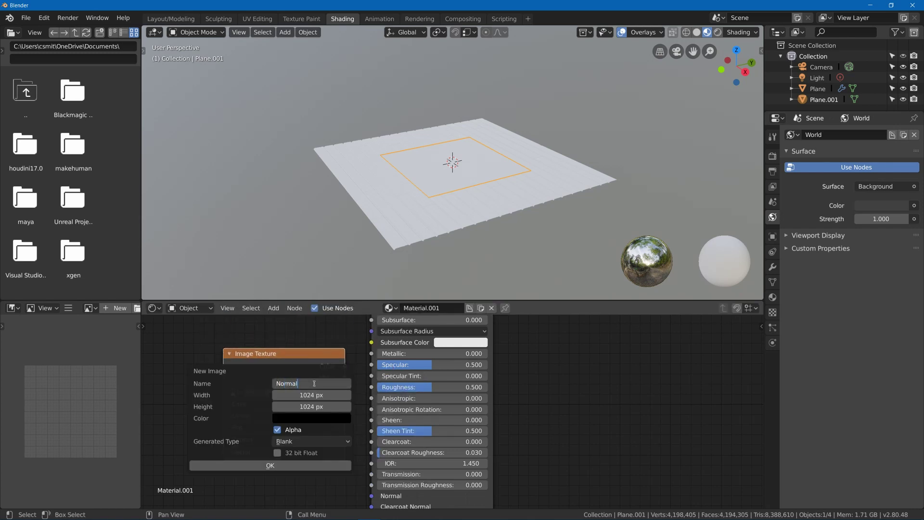
{"action": "type", "text": "rmal"}
{"action": "key", "text": "Return"}
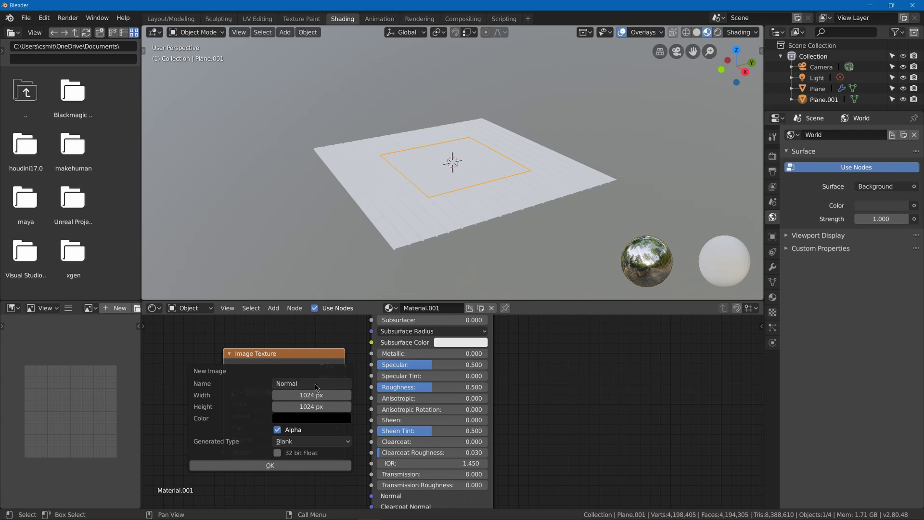
{"action": "left_click", "coordinate": [290, 465]}
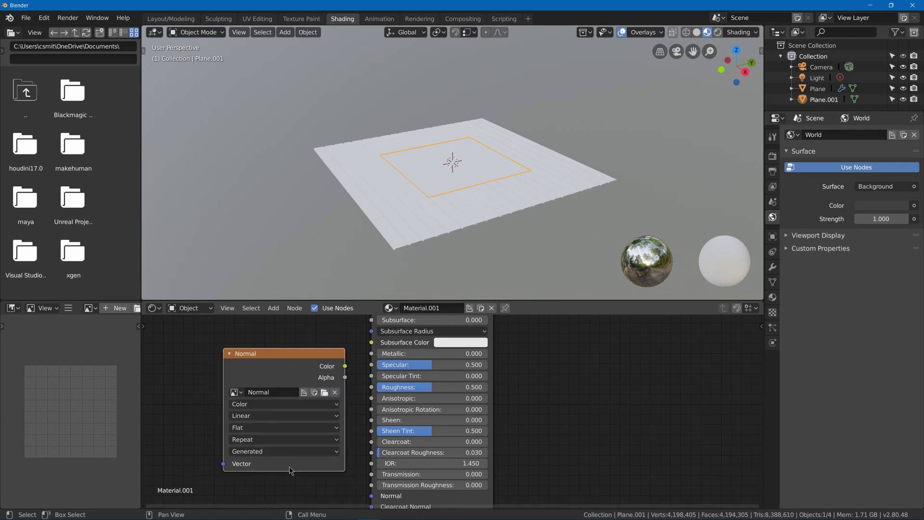
{"action": "left_click", "coordinate": [89, 308]}
{"action": "left_click", "coordinate": [110, 325]}
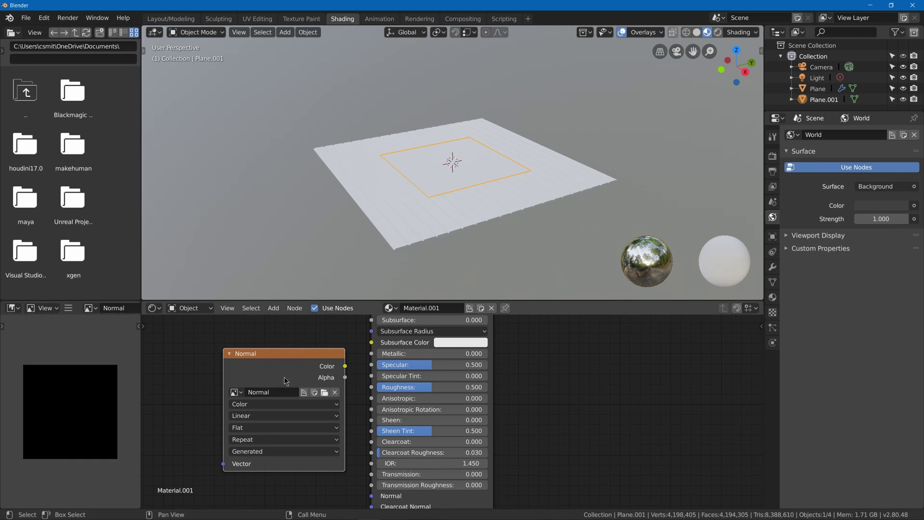
Change the render engine to Cycles and set the bake type to Normal.
{"action": "left_click", "coordinate": [772, 160]}
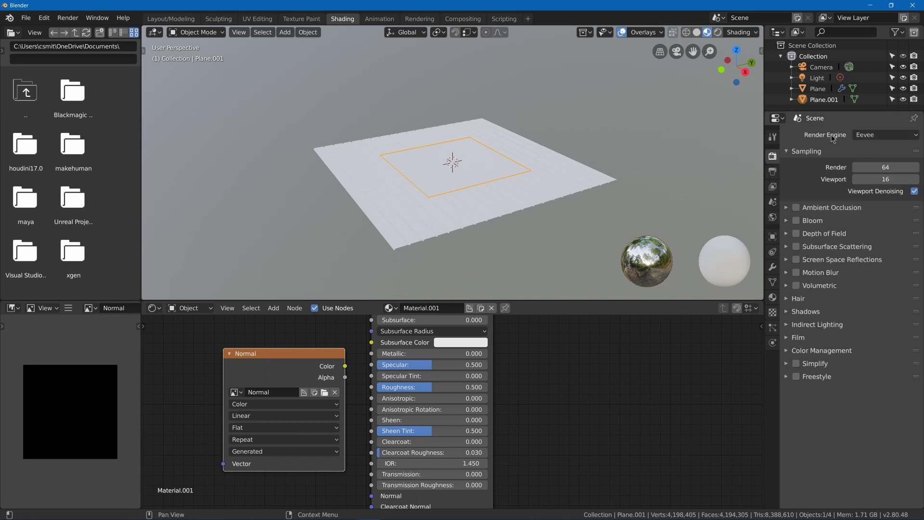
{"action": "left_click", "coordinate": [869, 139]}
{"action": "left_click", "coordinate": [874, 174]}
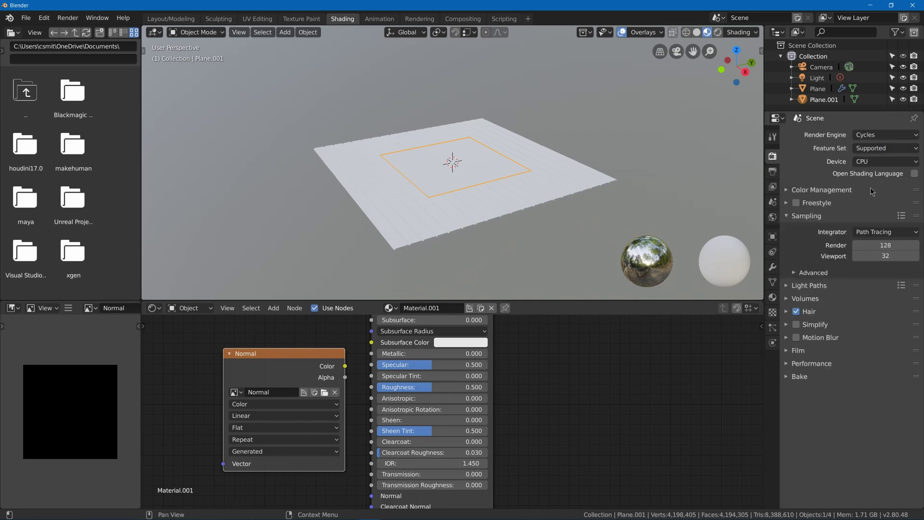
{"action": "left_click", "coordinate": [797, 376]}
{"action": "scroll", "coordinate": [837, 354], "scroll_direction": "down", "scroll_amount": 5}
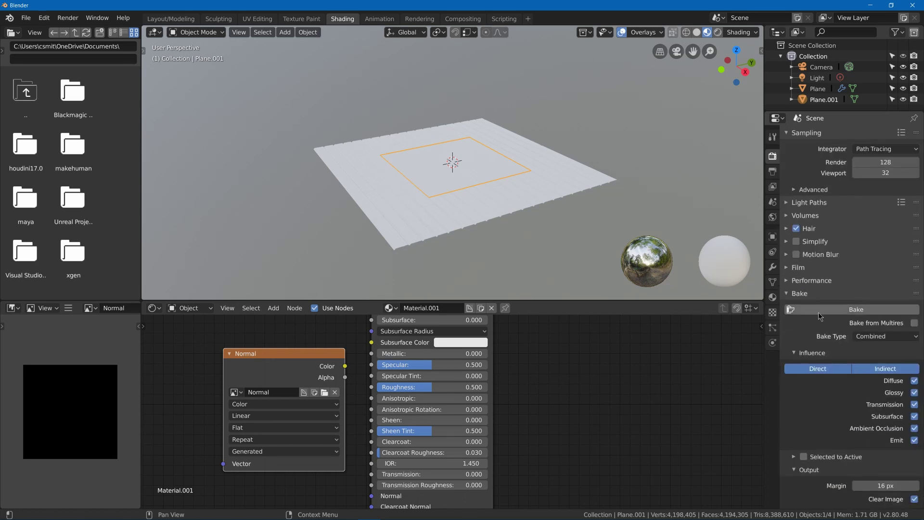
{"action": "left_click", "coordinate": [869, 336]}
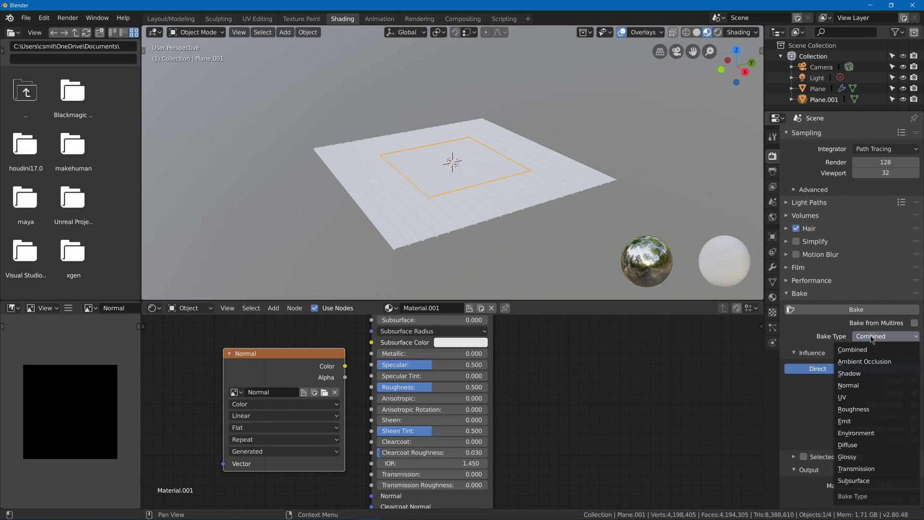
{"action": "left_click", "coordinate": [849, 385]}
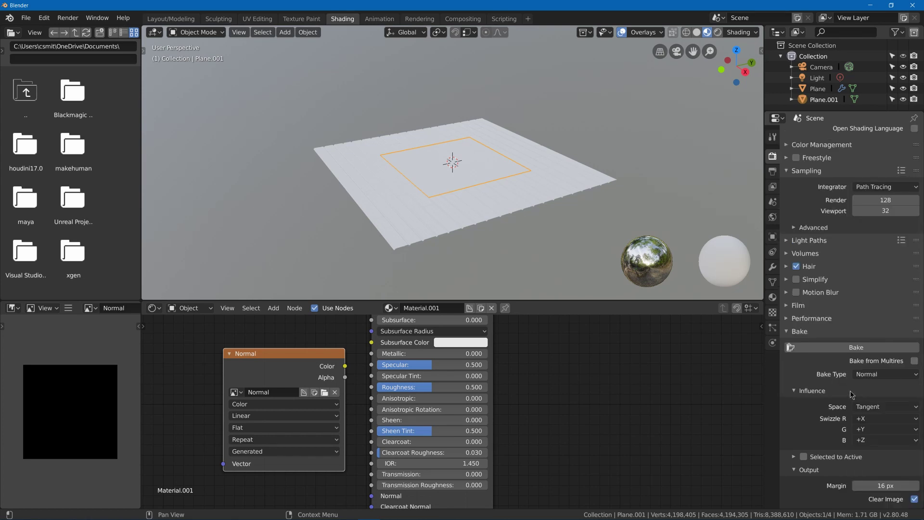
Select the sculpted floor and then the small plane as the active object, and enable Selected to Active baking.
{"action": "middle_click_drag", "start_coordinate": [385, 164], "coordinate": [446, 216]}
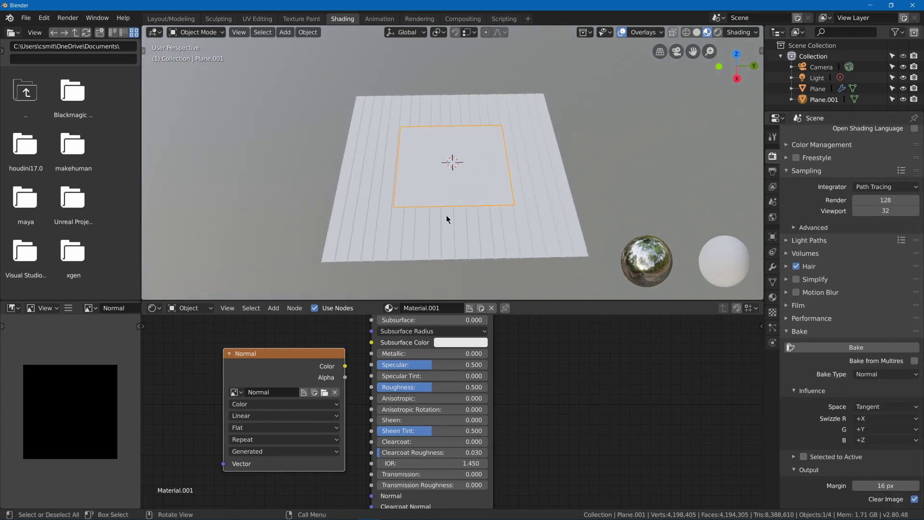
{"action": "left_click", "coordinate": [511, 233]}
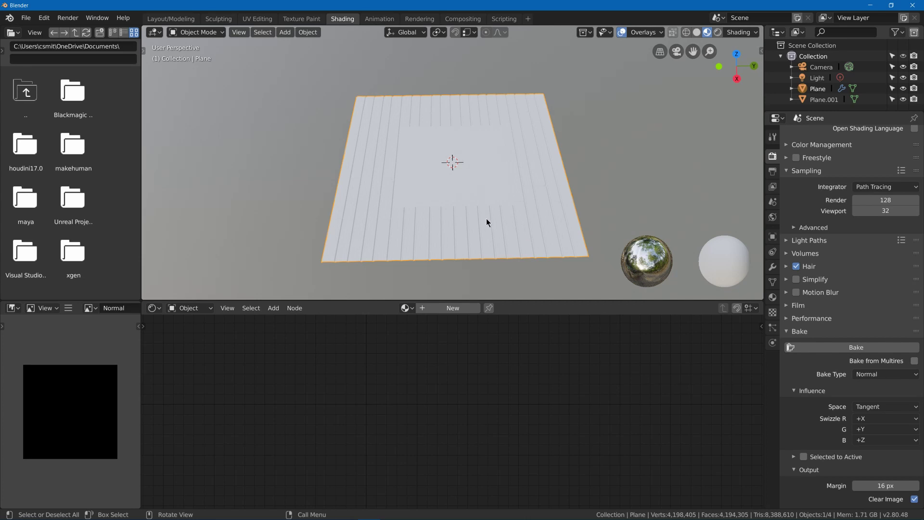
{"action": "left_click", "coordinate": [477, 178]}
{"action": "middle_click_drag", "start_coordinate": [491, 190], "coordinate": [429, 191]}
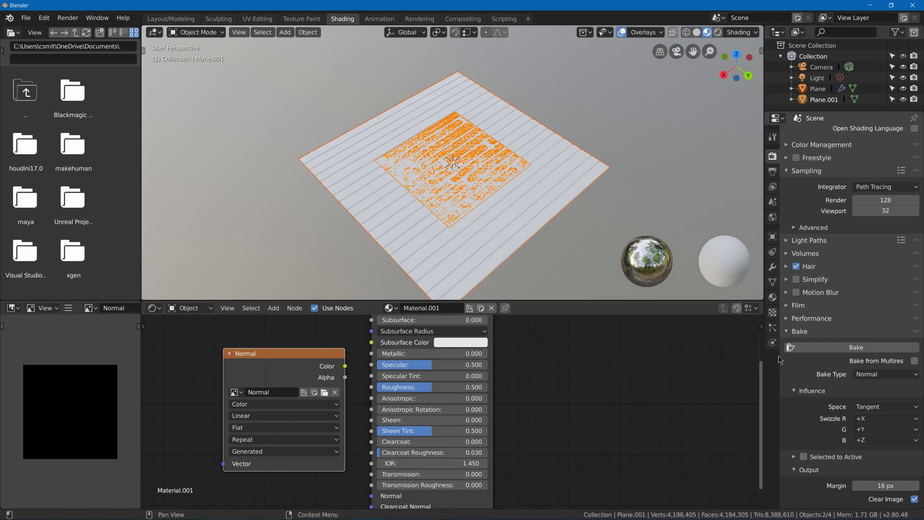
{"action": "left_click", "coordinate": [803, 456]}
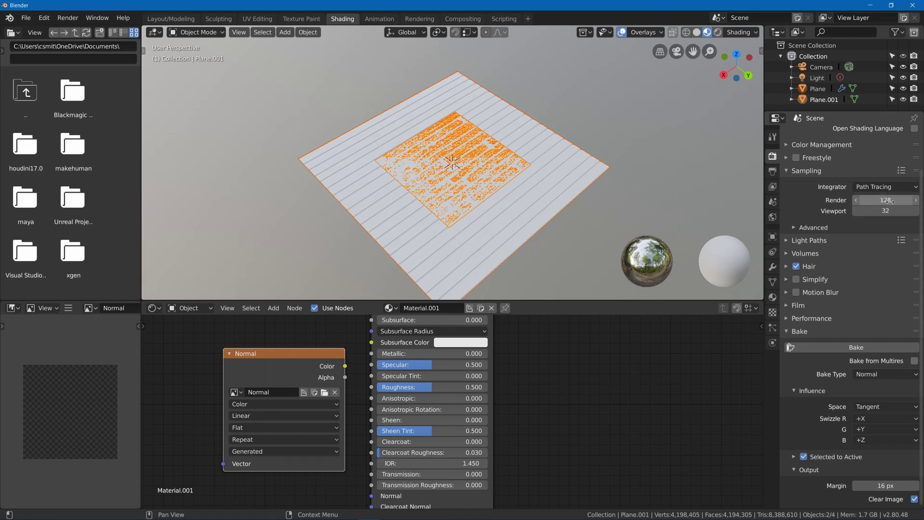
Set the render samples to 1 and bake the sculpted floor's normals into the Normal image.
{"action": "left_click_drag", "start_coordinate": [888, 199], "coordinate": [773, 202]}
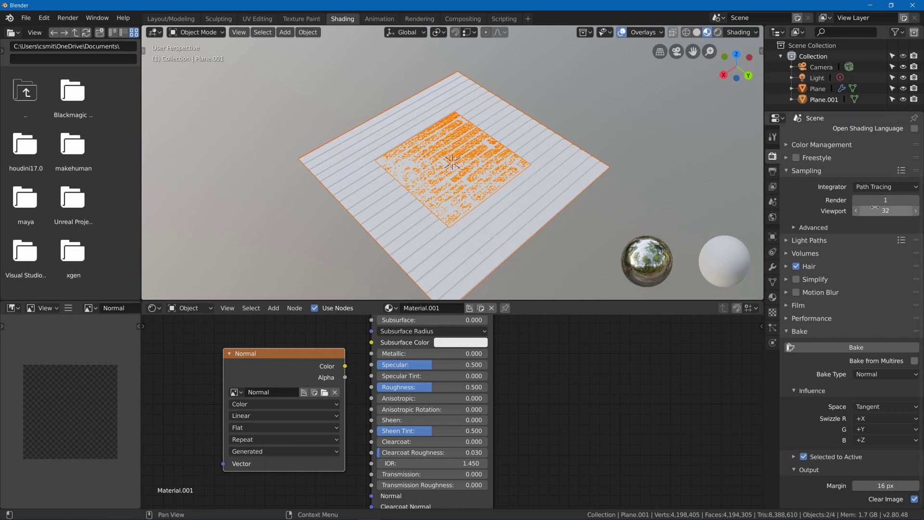
{"action": "left_click", "coordinate": [827, 348]}
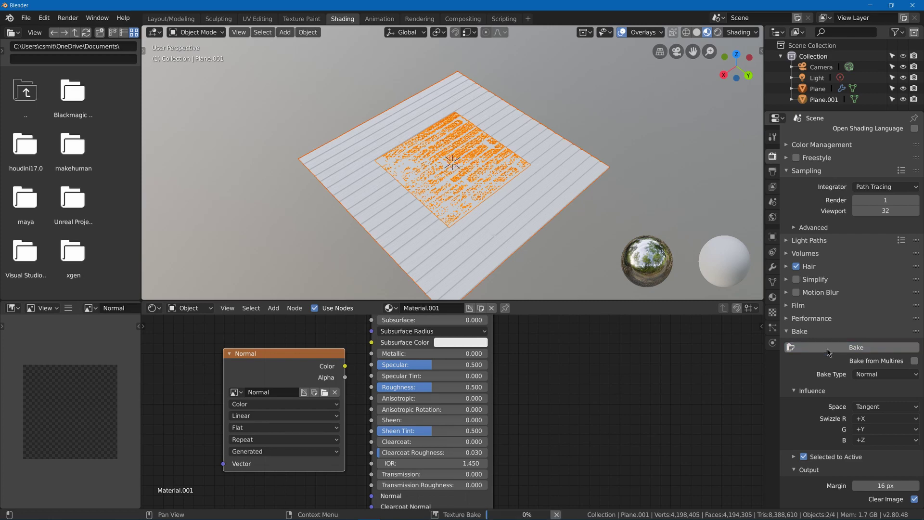
{"action": "scroll", "coordinate": [832, 352], "scroll_direction": "up", "scroll_amount": 3}
{"action": "scroll", "coordinate": [131, 370], "scroll_direction": "up", "scroll_amount": 6}
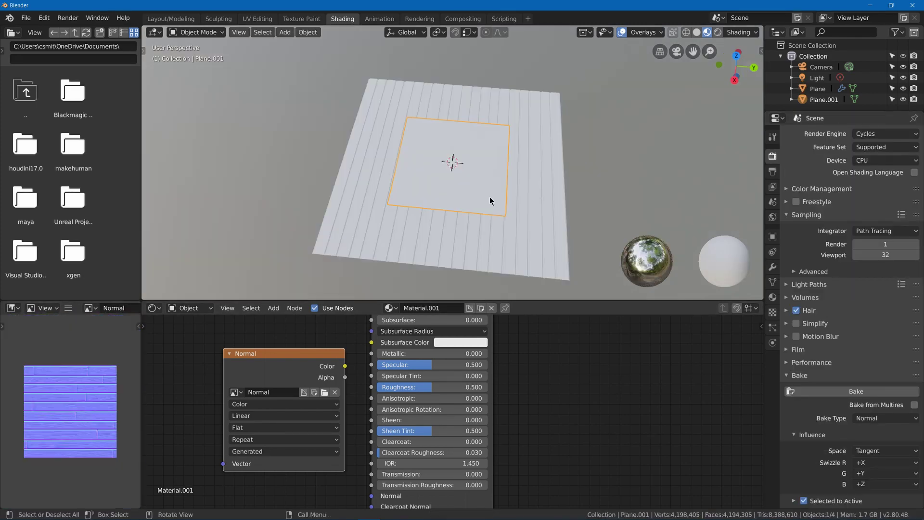
Move the small plane off the sculpted floor to the empty space beside its edge.
{"action": "key", "text": "g"}
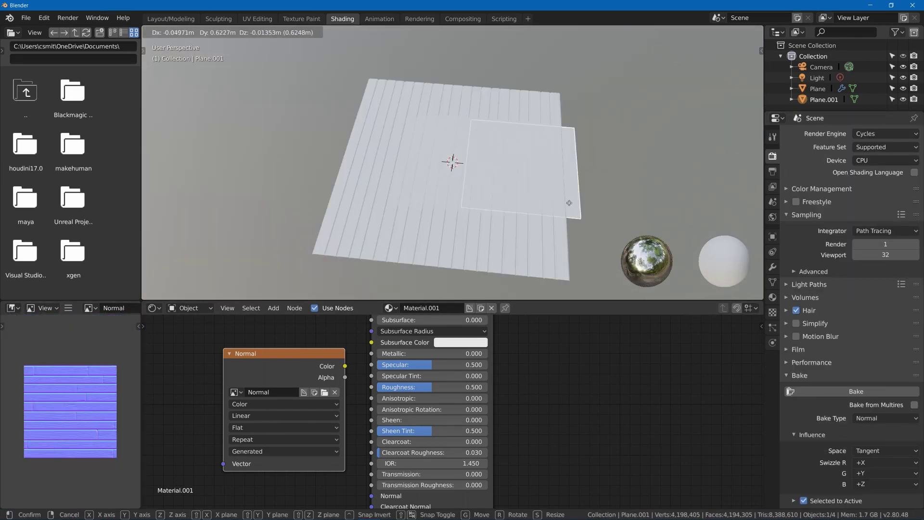
{"action": "left_click", "coordinate": [668, 216]}
{"action": "middle_click_drag", "start_coordinate": [669, 216], "coordinate": [453, 206], "text": "shift"}
{"action": "scroll", "coordinate": [452, 205], "scroll_direction": "up", "scroll_amount": 4}
Move the Normal image texture node away from the shader and add a Normal Map node between them.
{"action": "left_click_drag", "start_coordinate": [312, 374], "coordinate": [254, 430]}
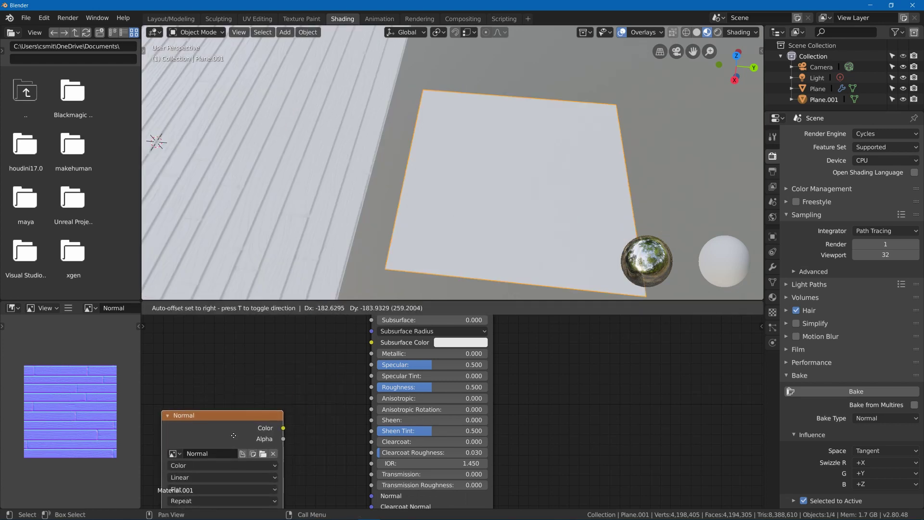
{"action": "middle_click_drag", "start_coordinate": [253, 430], "coordinate": [287, 322]}
{"action": "left_click_drag", "start_coordinate": [287, 322], "coordinate": [261, 369]}
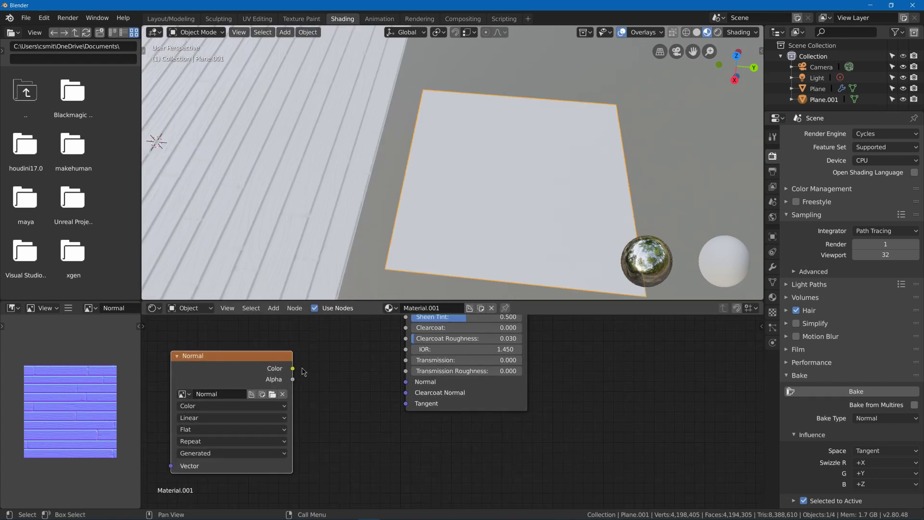
{"action": "key", "text": "shift+a"}
{"action": "left_click", "coordinate": [316, 366]}
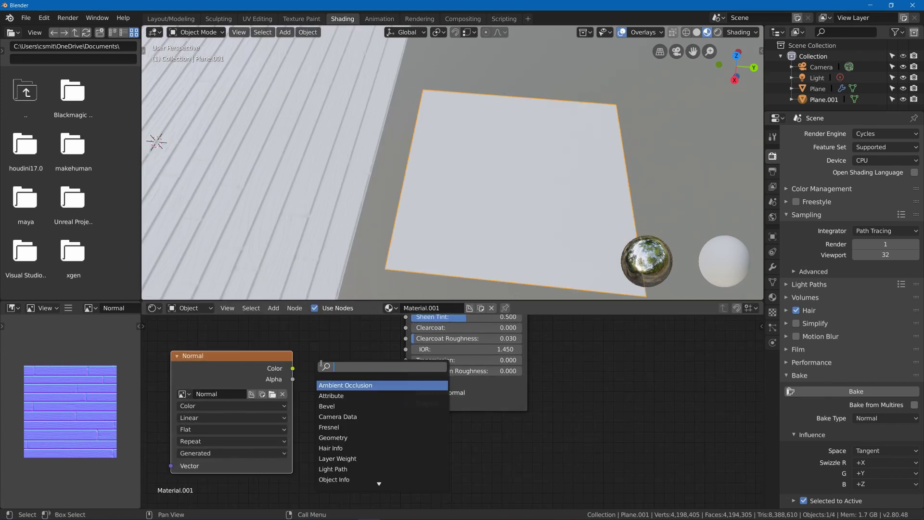
{"action": "type", "text": "norma"}
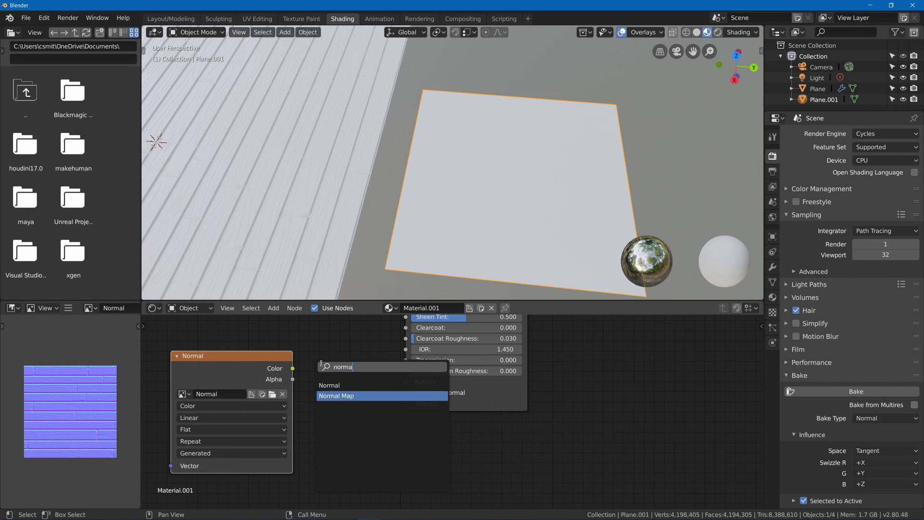
{"action": "left_click", "coordinate": [336, 396]}
{"action": "left_click", "coordinate": [337, 361]}
Connect the Normal texture's Color through the Normal Map node to the Principled BSDF's Normal input and inspect the plane.
{"action": "left_click_drag", "start_coordinate": [293, 369], "coordinate": [317, 418]}
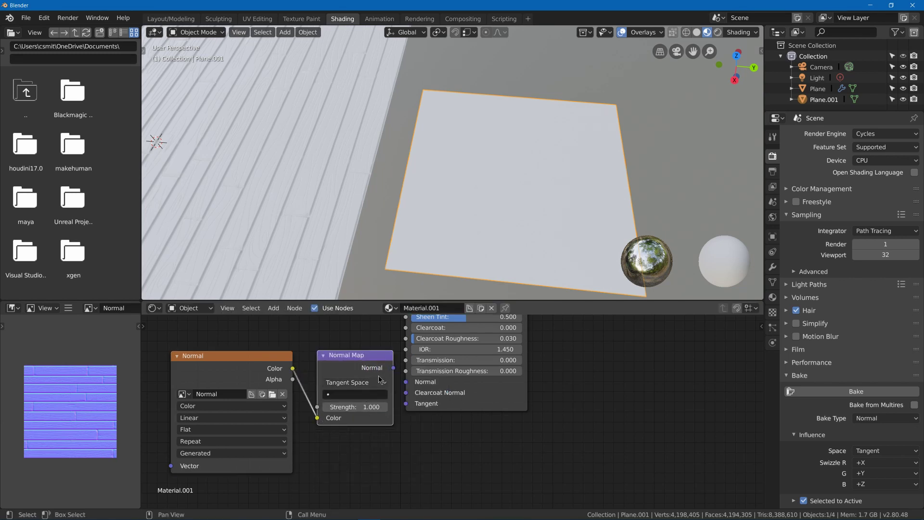
{"action": "left_click_drag", "start_coordinate": [393, 367], "coordinate": [425, 381]}
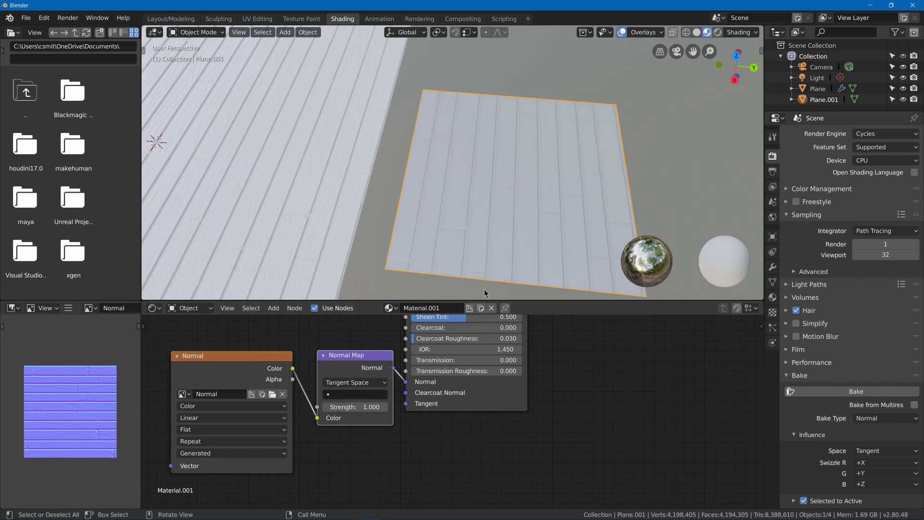
{"action": "middle_click_drag", "start_coordinate": [457, 177], "coordinate": [487, 223]}
{"action": "scroll", "coordinate": [432, 172], "scroll_direction": "down", "scroll_amount": 3}
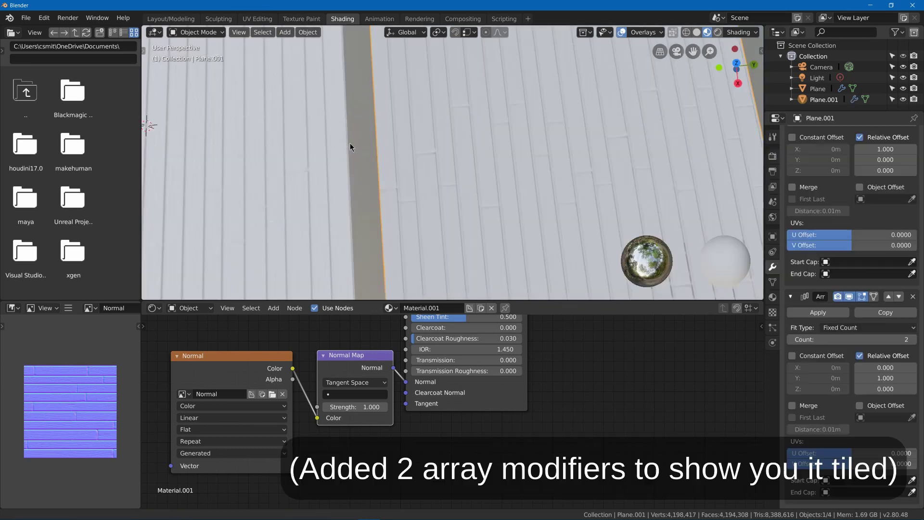
Show the Normal image in the image editor and turn on Repeat Image to inspect how the baked planks tile.
{"action": "middle_click_drag", "start_coordinate": [351, 143], "coordinate": [436, 251]}
{"action": "left_click", "coordinate": [90, 309]}
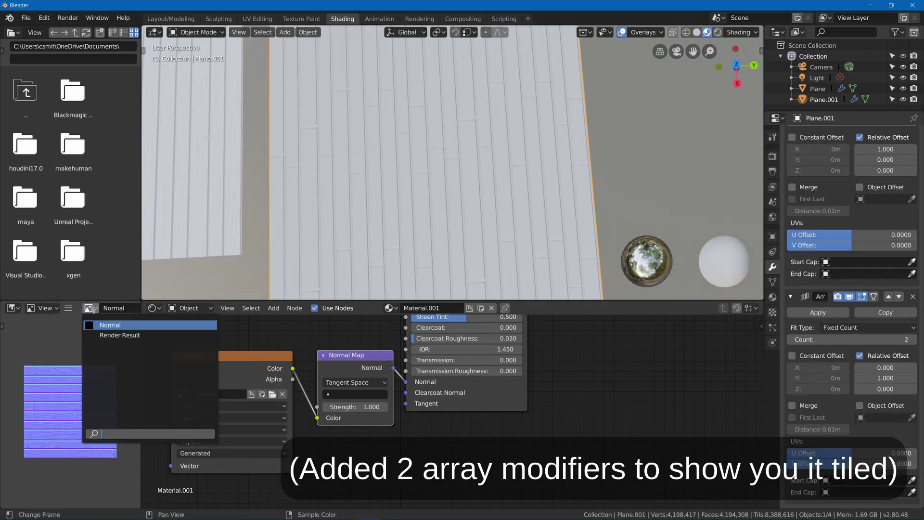
{"action": "left_click", "coordinate": [113, 324]}
{"action": "middle_click_drag", "start_coordinate": [124, 311], "coordinate": [31, 294]}
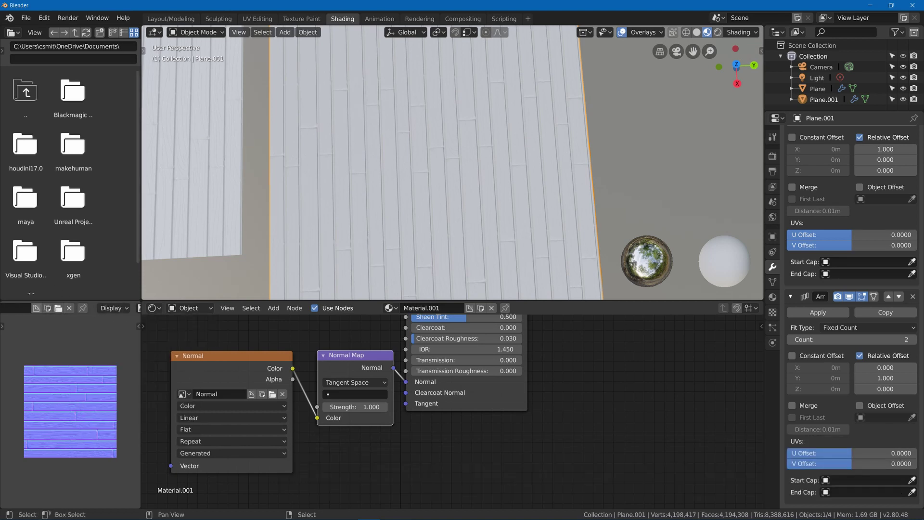
{"action": "left_click", "coordinate": [101, 308]}
{"action": "left_click", "coordinate": [133, 354]}
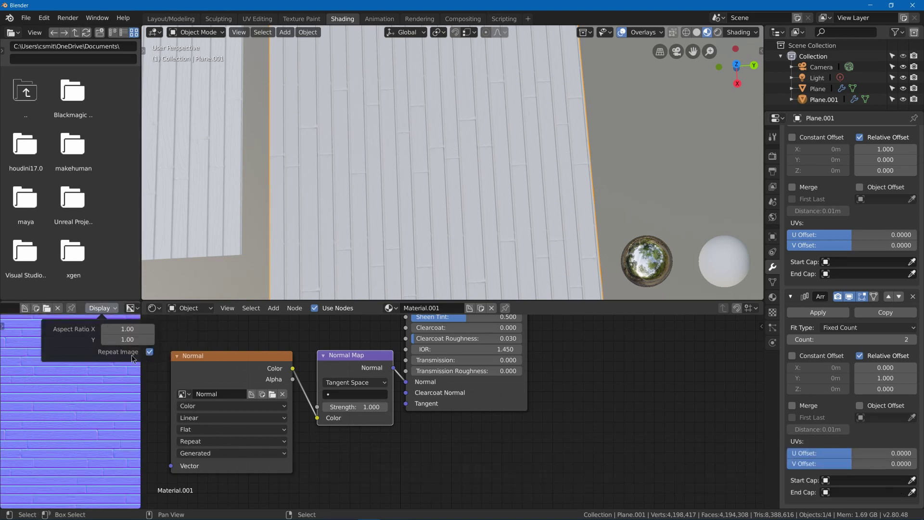
{"action": "scroll", "coordinate": [112, 368], "scroll_direction": "up", "scroll_amount": 5}
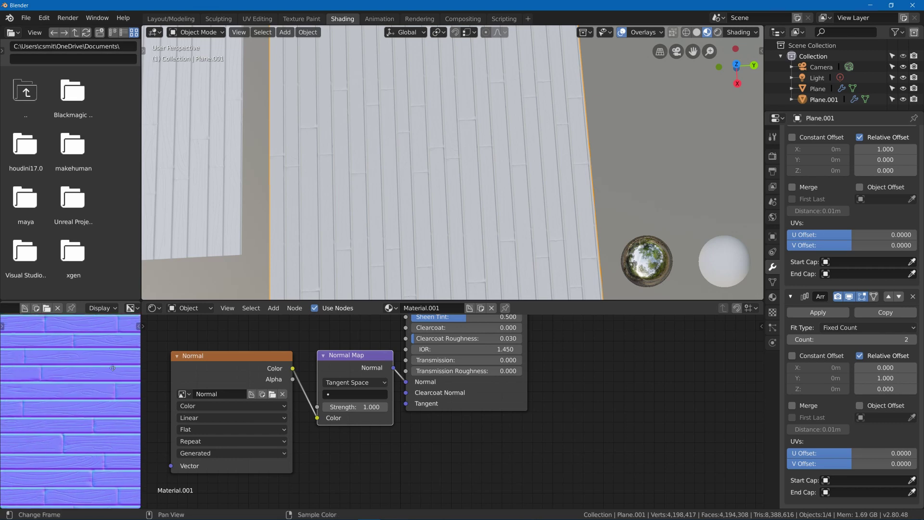
{"action": "middle_click_drag", "start_coordinate": [113, 368], "coordinate": [115, 370]}
Toggle Repeat Image off and back on to compare the seam at the Normal image's edge.
{"action": "left_click", "coordinate": [111, 310]}
{"action": "left_click", "coordinate": [144, 352]}
{"action": "scroll", "coordinate": [114, 380], "scroll_direction": "up", "scroll_amount": 6}
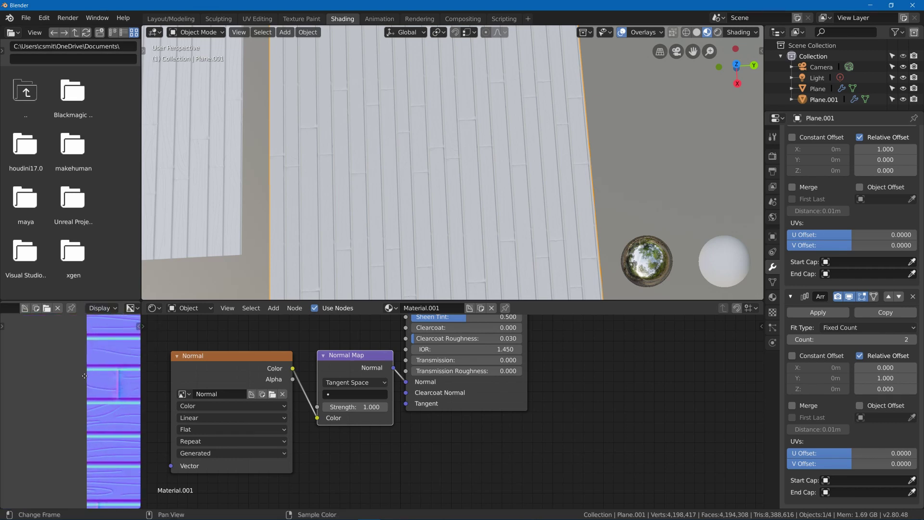
{"action": "left_click", "coordinate": [103, 308]}
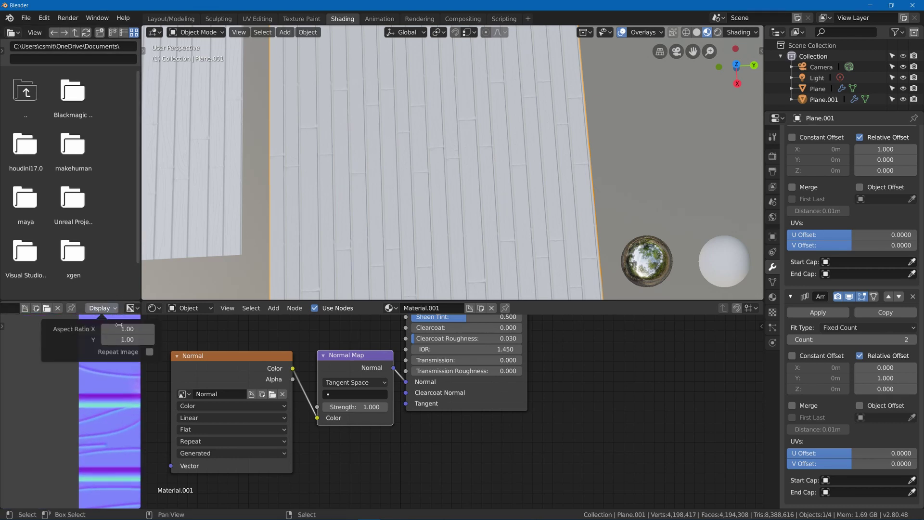
{"action": "left_click", "coordinate": [148, 352]}
{"action": "scroll", "coordinate": [67, 423], "scroll_direction": "down", "scroll_amount": 3}
Duplicate the Normal image texture node above the original, make its image a single-user copy, and rename that image AO.
{"action": "left_click", "coordinate": [217, 368]}
{"action": "middle_click_drag", "start_coordinate": [217, 369], "coordinate": [255, 426]}
{"action": "key", "text": "shift+d"}
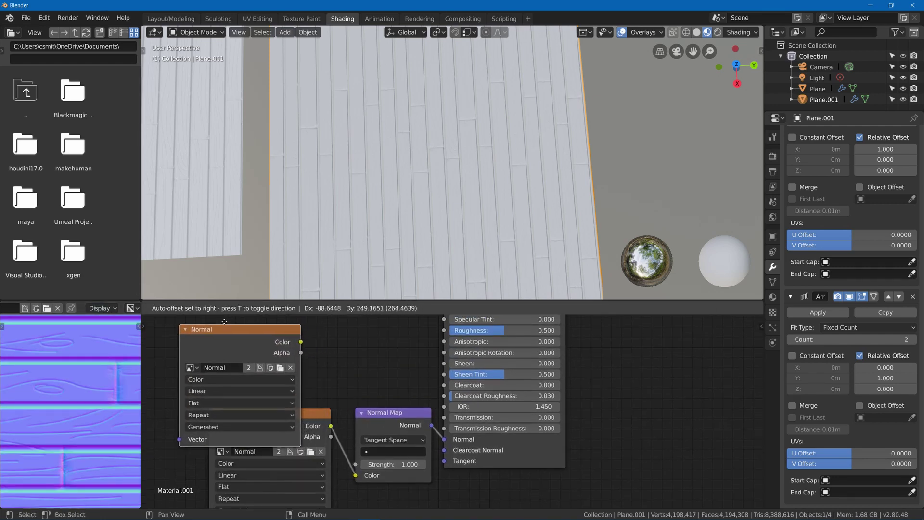
{"action": "left_click", "coordinate": [226, 310]}
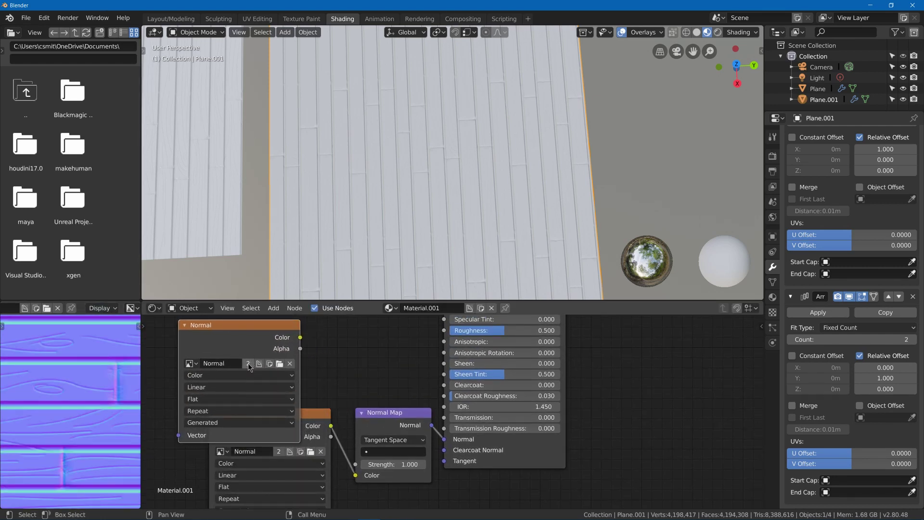
{"action": "left_click", "coordinate": [248, 364]}
{"action": "double_click", "coordinate": [244, 363]}
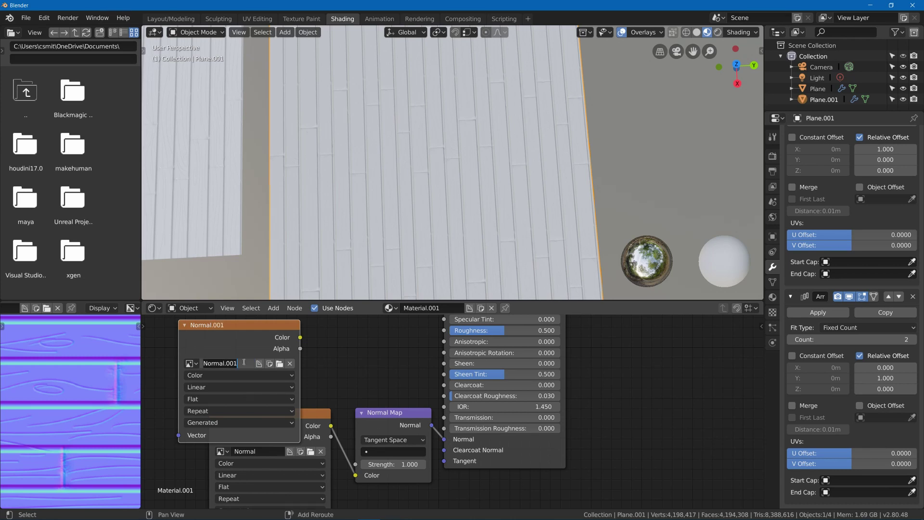
{"action": "type", "text": "AO"}
{"action": "key", "text": "Return"}
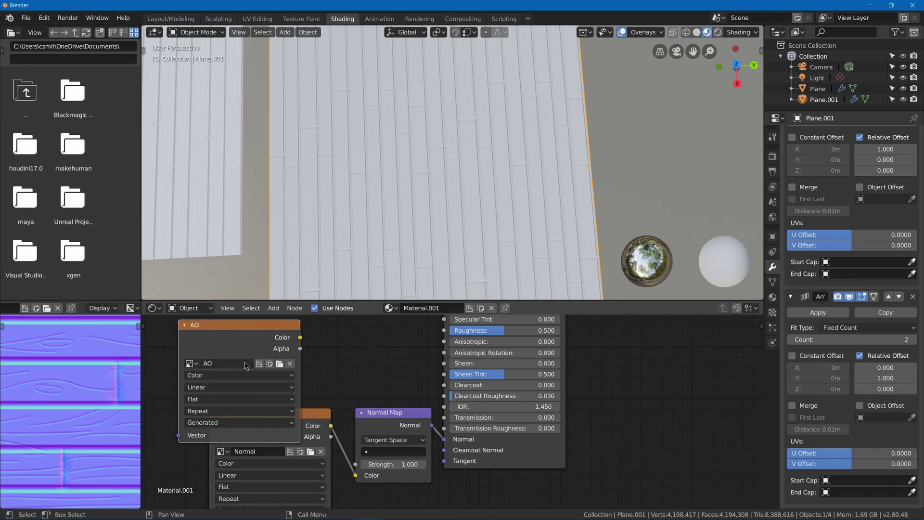
Remove both Array modifiers from the small plane and return it to the origin over the sculpted floor.
{"action": "scroll", "coordinate": [595, 263], "scroll_direction": "down", "scroll_amount": 3}
{"action": "scroll", "coordinate": [836, 235], "scroll_direction": "up", "scroll_amount": 4}
{"action": "left_click", "coordinate": [914, 151]}
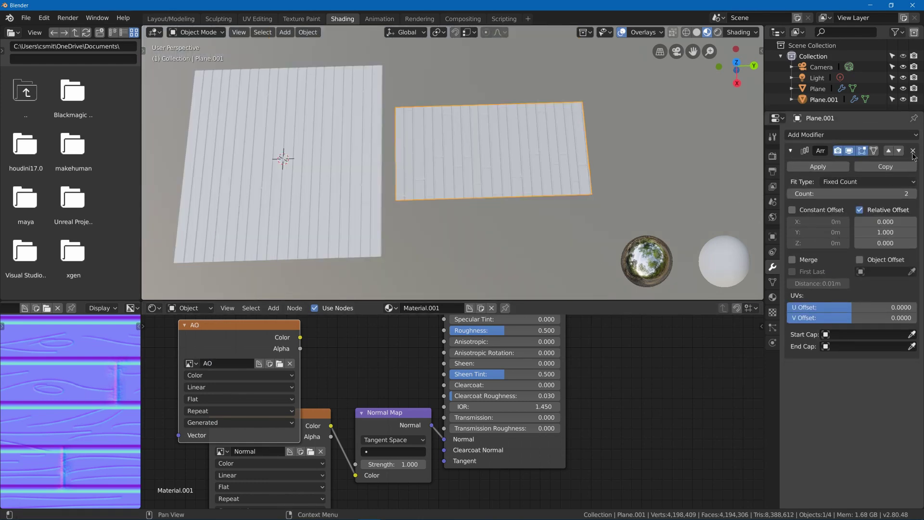
{"action": "left_click", "coordinate": [913, 151]}
{"action": "key", "text": "n"}
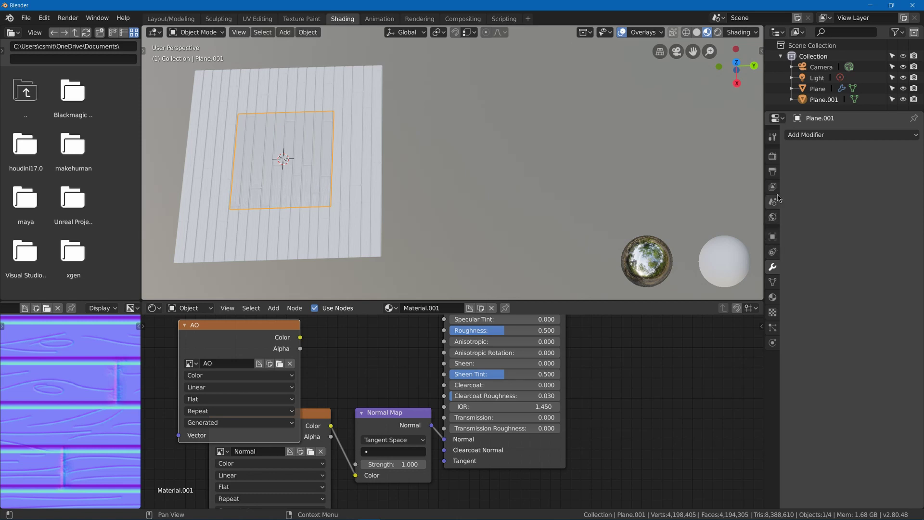
Set the bake type to Ambient Occlusion and bake from the sculpted floor onto the small plane's AO image.
{"action": "left_click", "coordinate": [773, 158]}
{"action": "left_click", "coordinate": [869, 374]}
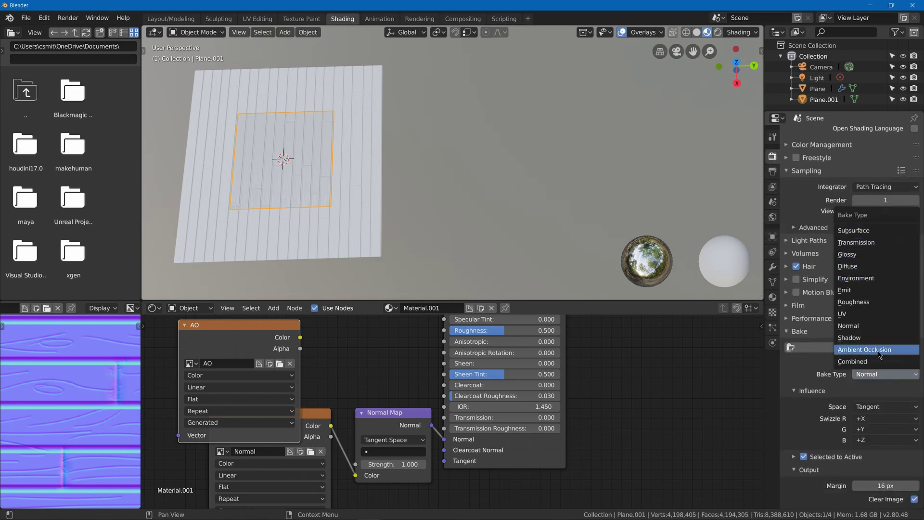
{"action": "left_click", "coordinate": [878, 351]}
{"action": "left_click", "coordinate": [362, 197]}
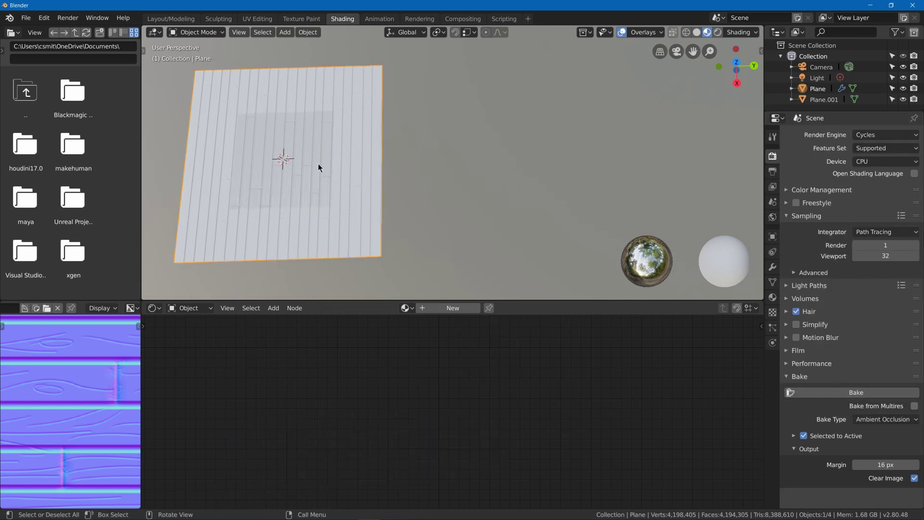
{"action": "left_click", "coordinate": [317, 165], "text": "shift"}
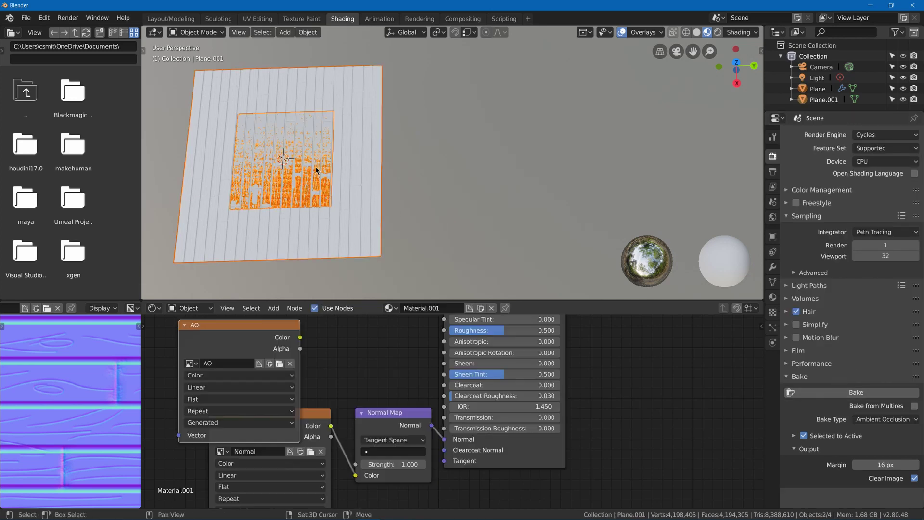
{"action": "left_click", "coordinate": [846, 393]}
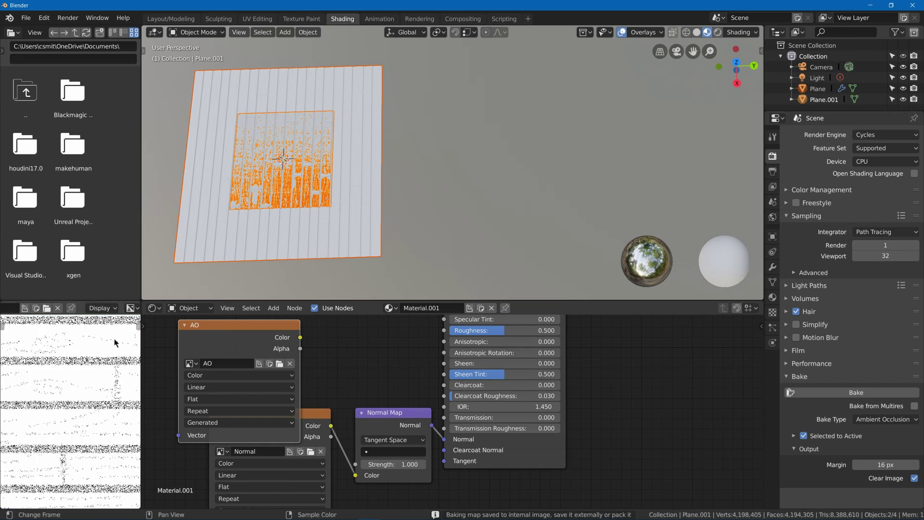
{"action": "middle_click_drag", "start_coordinate": [105, 345], "coordinate": [119, 368], "text": "ctrl"}
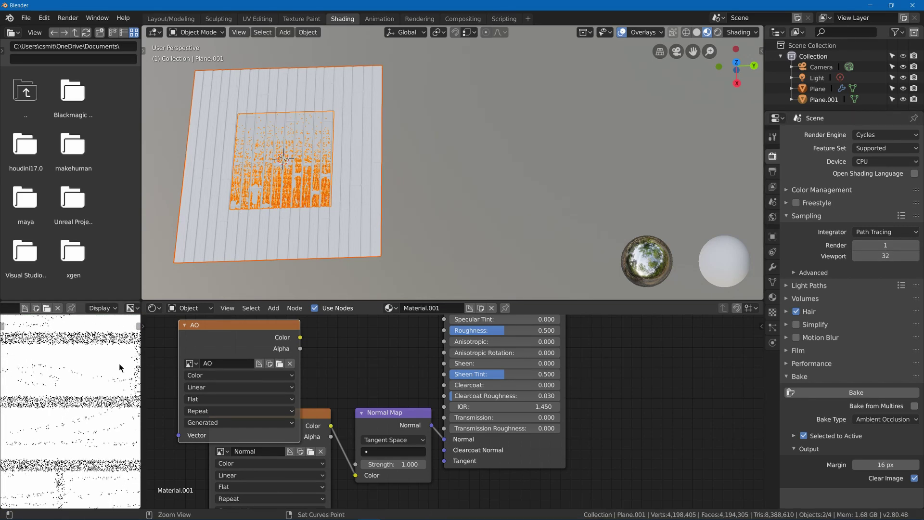
Set the render samples to 20, bake the ambient occlusion again, and inspect the AO image.
{"action": "left_click", "coordinate": [880, 234]}
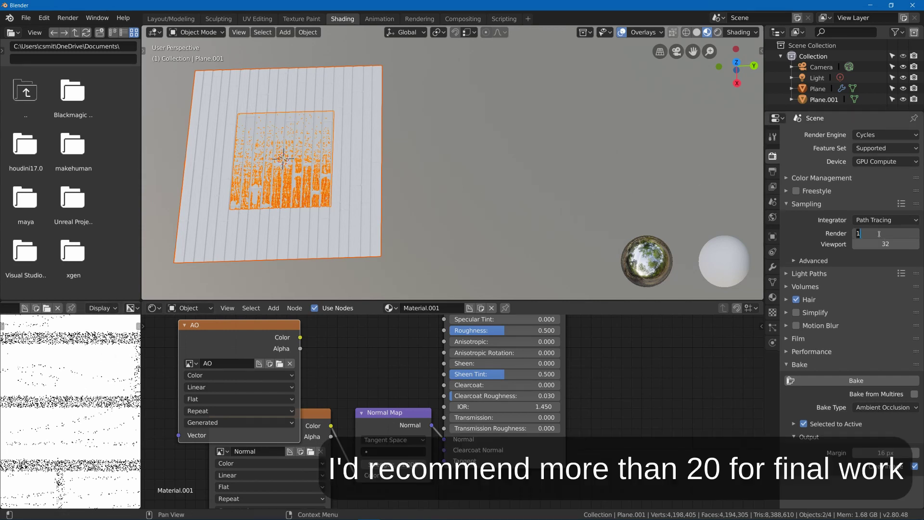
{"action": "type", "text": "20"}
{"action": "key", "text": "Return"}
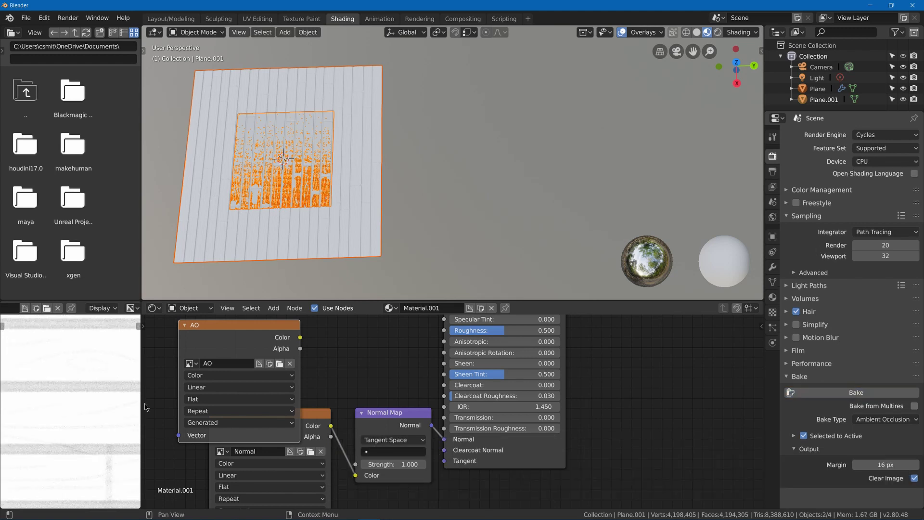
{"action": "scroll", "coordinate": [73, 346], "scroll_direction": "up", "scroll_amount": 3}
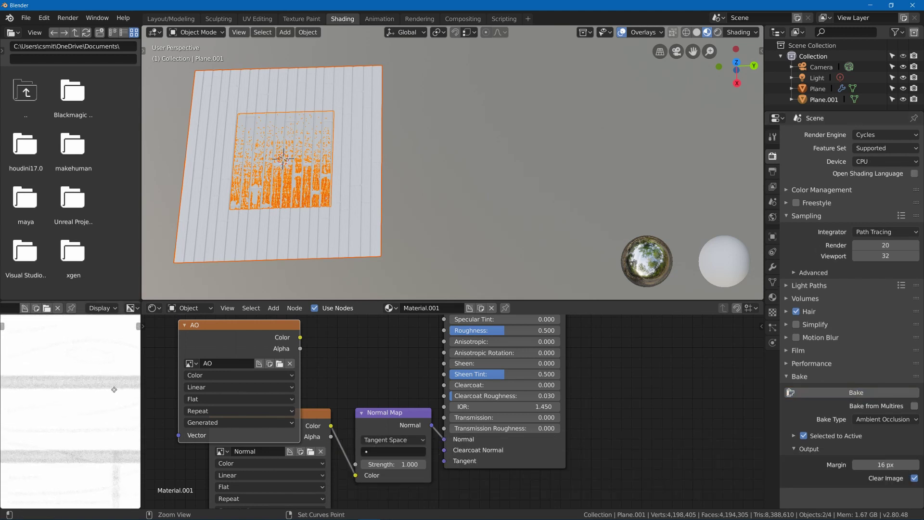
{"action": "scroll", "coordinate": [96, 359], "scroll_direction": "down", "scroll_amount": 5}
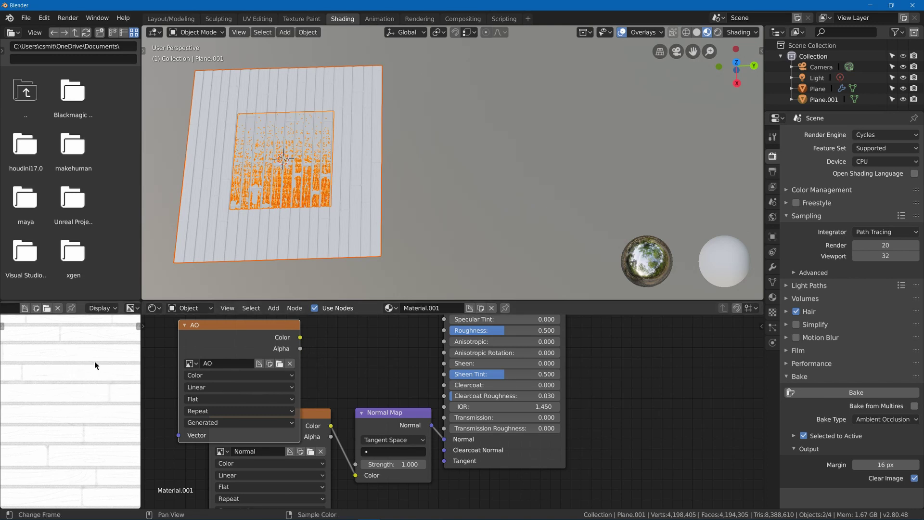
Hide the sculpted floor and bring the small plane into the Texture Paint workspace.
{"action": "key", "text": "h"}
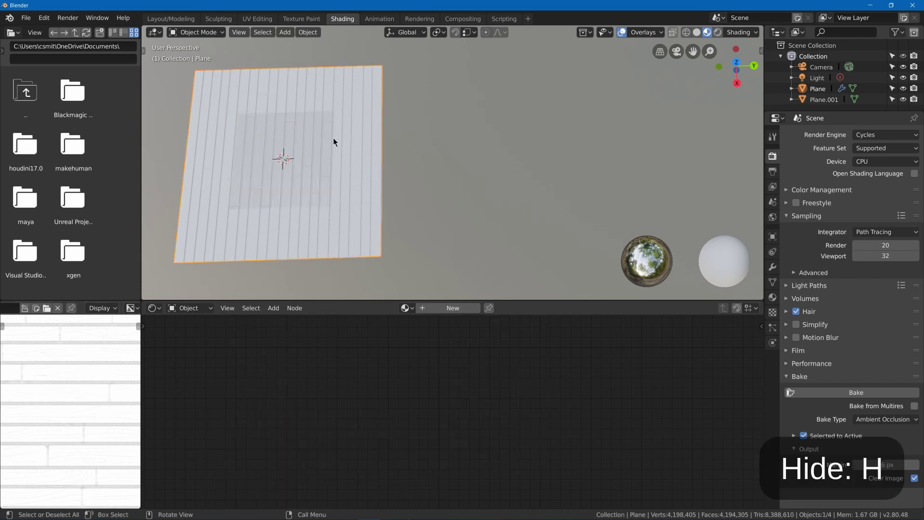
{"action": "key", "text": "h"}
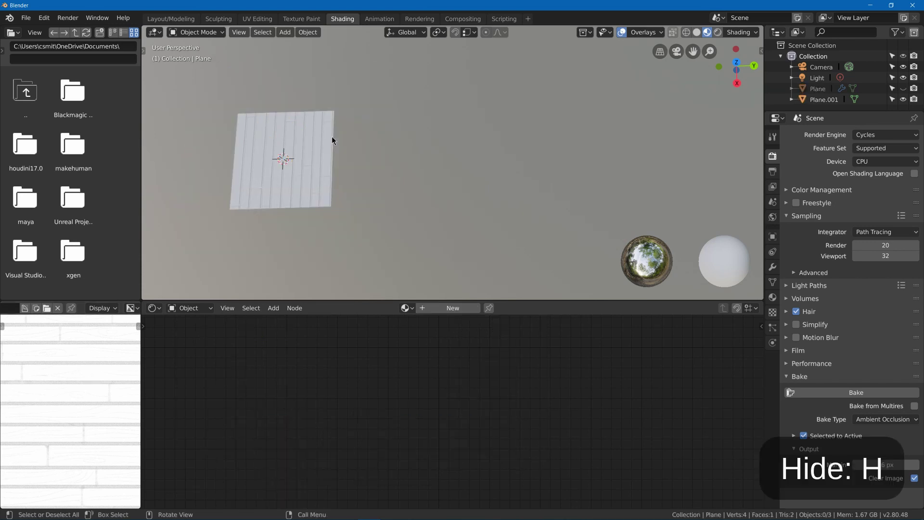
{"action": "left_click", "coordinate": [299, 20]}
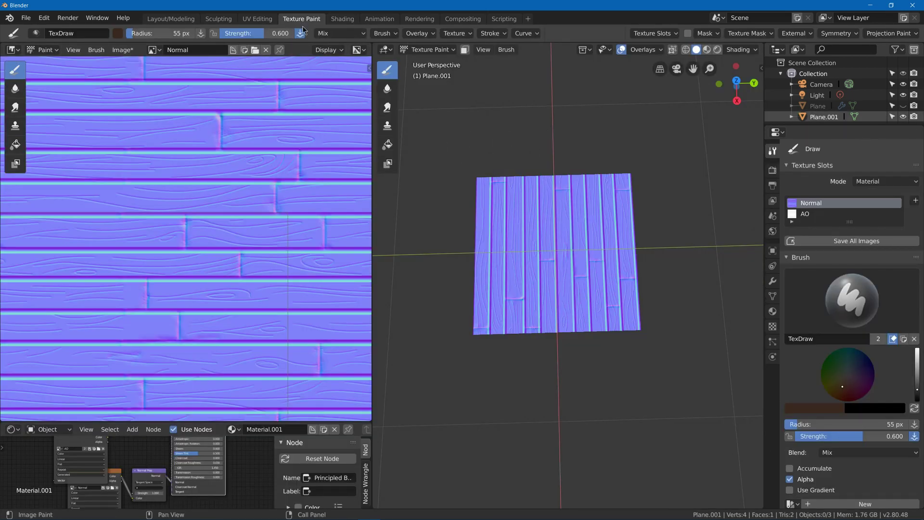
Add a blank 1024 × 1024 px Base Color texture paint slot to the plane's material.
{"action": "left_click", "coordinate": [916, 201]}
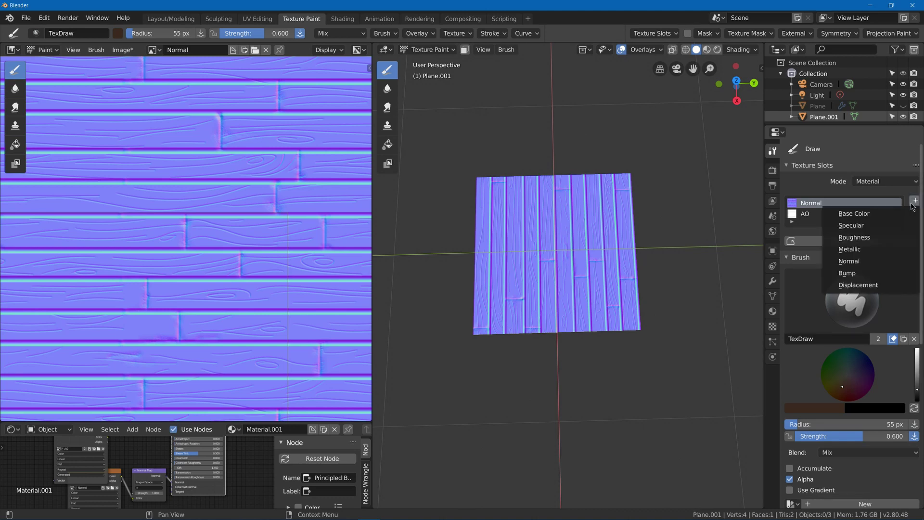
{"action": "left_click", "coordinate": [848, 215]}
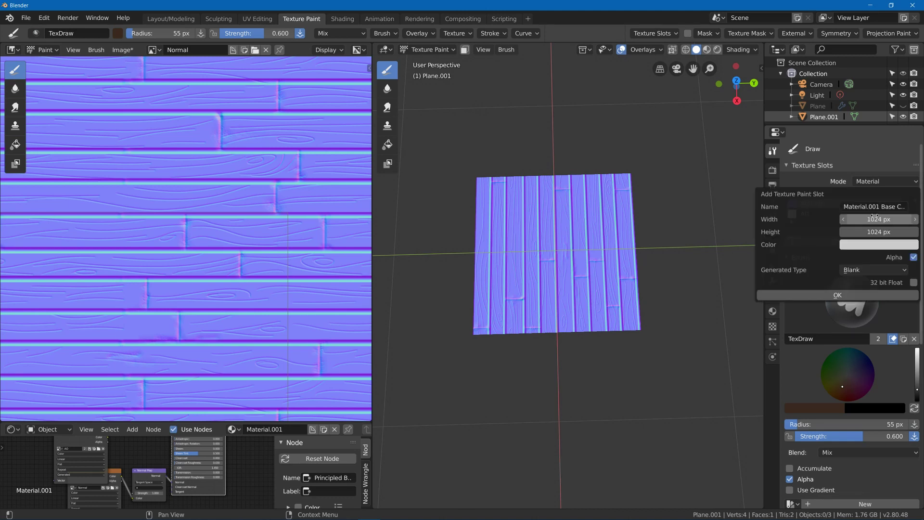
{"action": "left_click", "coordinate": [852, 295]}
Add an Array modifier to the plane, duplicate it, and set the copy's relative offset to X 0 and Y 1.
{"action": "left_click", "coordinate": [773, 283]}
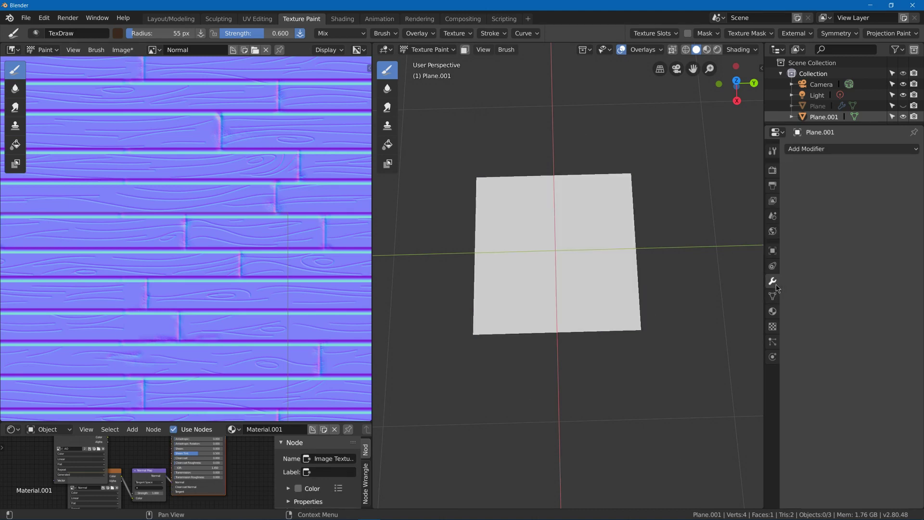
{"action": "left_click", "coordinate": [825, 150]}
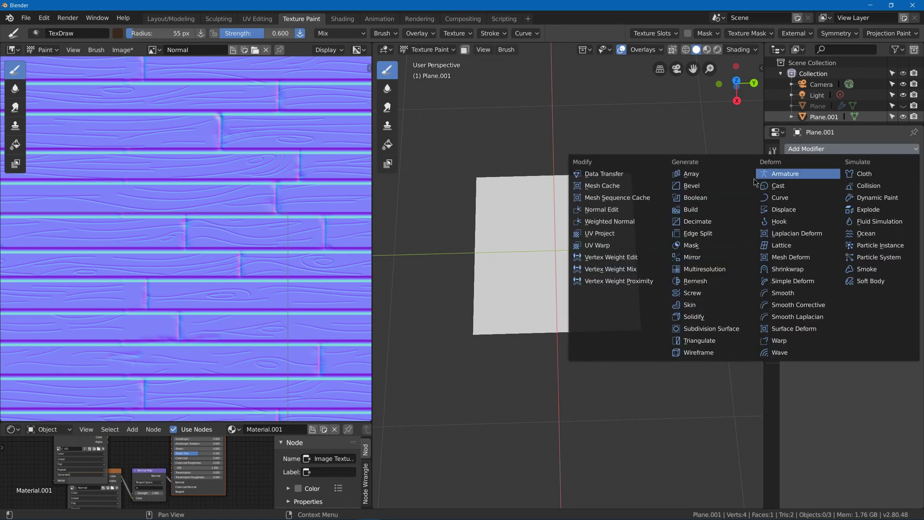
{"action": "left_click", "coordinate": [711, 172]}
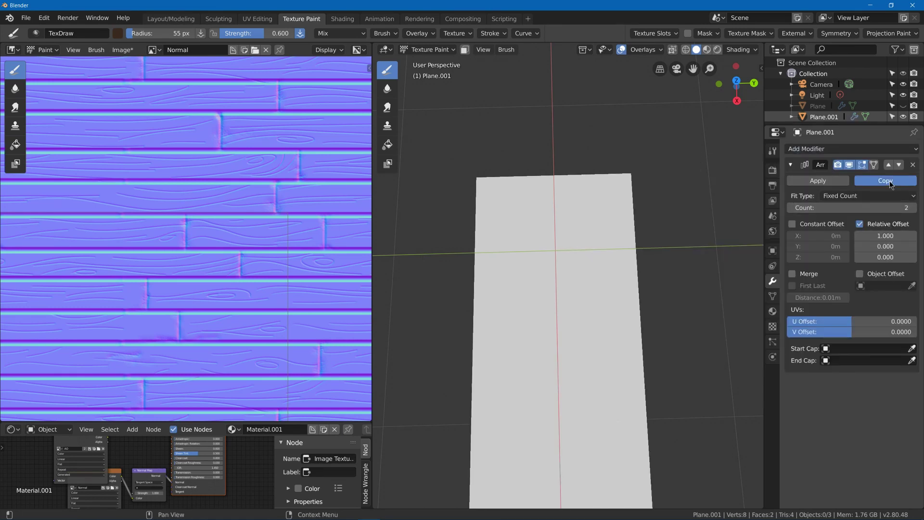
{"action": "left_click", "coordinate": [886, 181]}
{"action": "scroll", "coordinate": [883, 313], "scroll_direction": "down", "scroll_amount": 2}
{"action": "scroll", "coordinate": [884, 313], "scroll_direction": "down", "scroll_amount": 4}
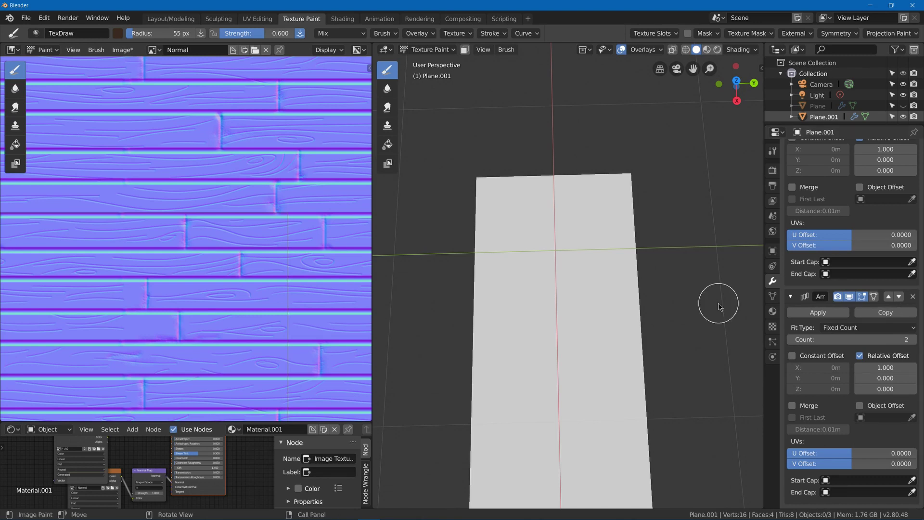
{"action": "left_click", "coordinate": [890, 367]}
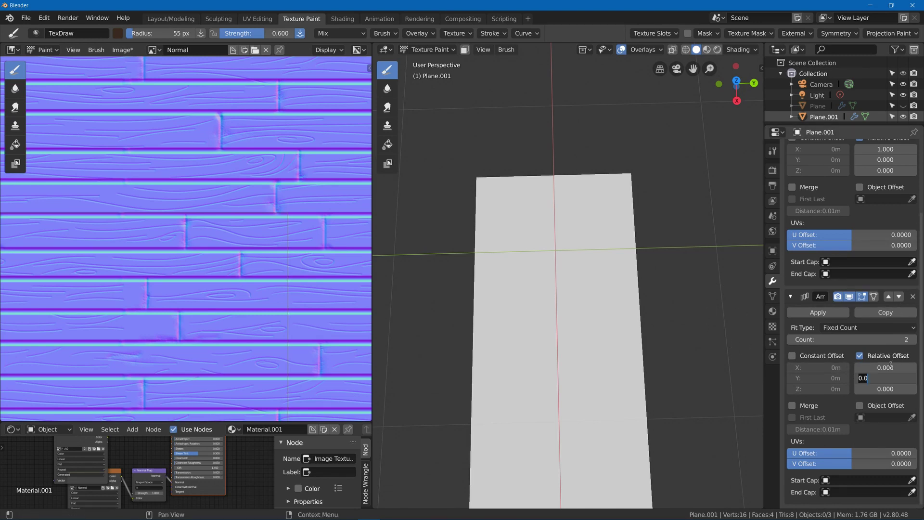
{"action": "key", "text": "Return"}
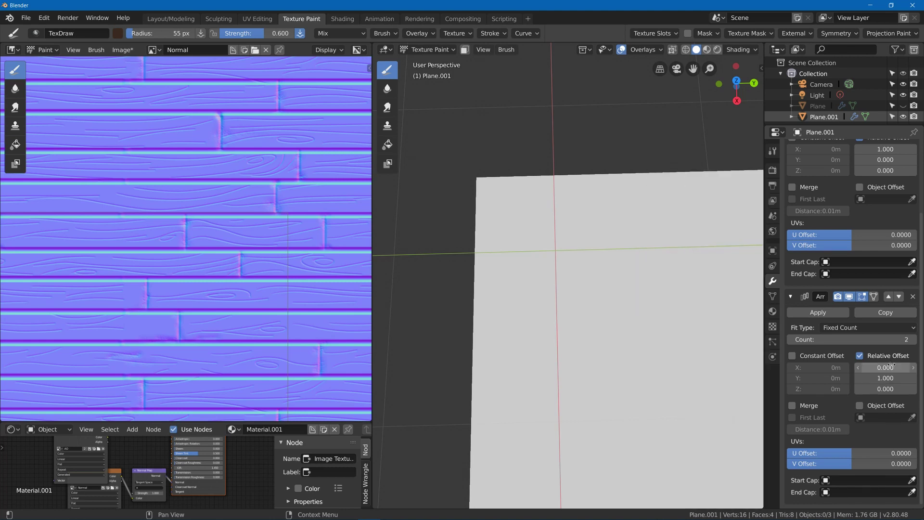
{"action": "scroll", "coordinate": [515, 275], "scroll_direction": "down", "scroll_amount": 3}
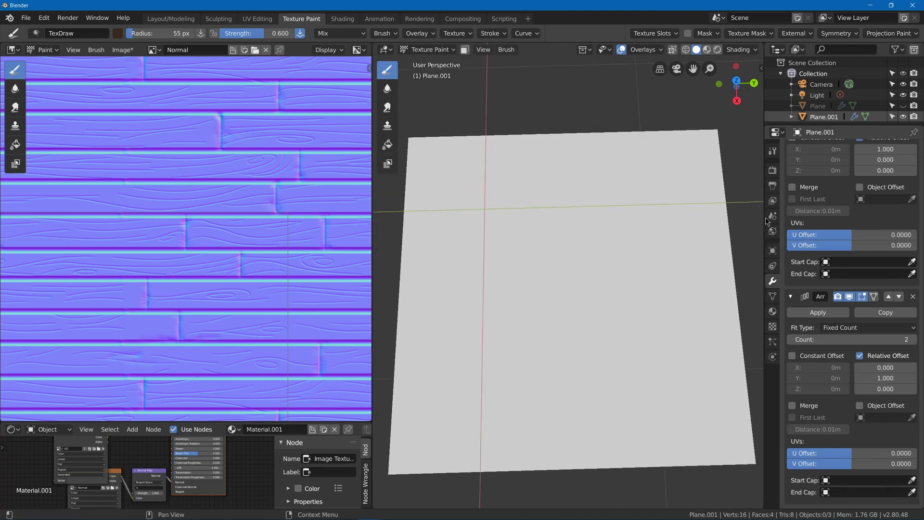
Open the brush settings and lower the viewport's Texture Paint overlay opacity to its minimum.
{"action": "left_click", "coordinate": [773, 152]}
{"action": "scroll", "coordinate": [857, 351], "scroll_direction": "down", "scroll_amount": 5}
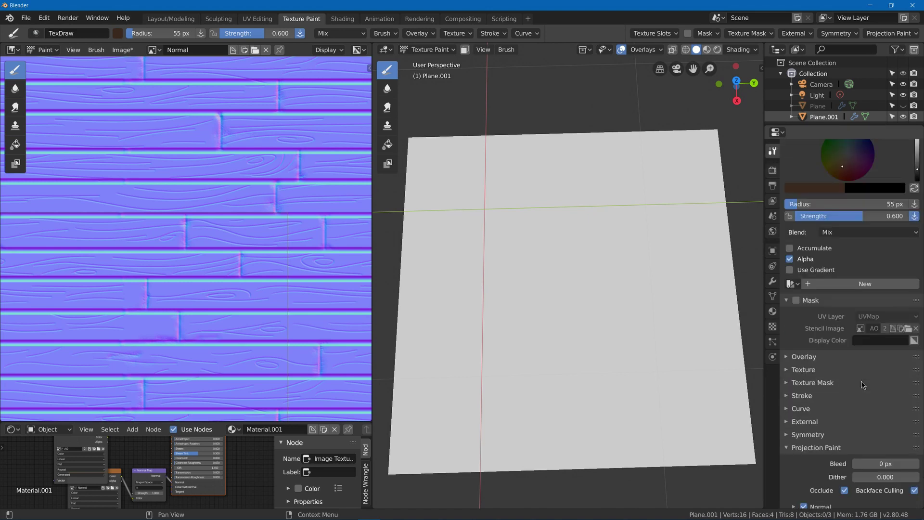
{"action": "scroll", "coordinate": [814, 409], "scroll_direction": "down", "scroll_amount": 2}
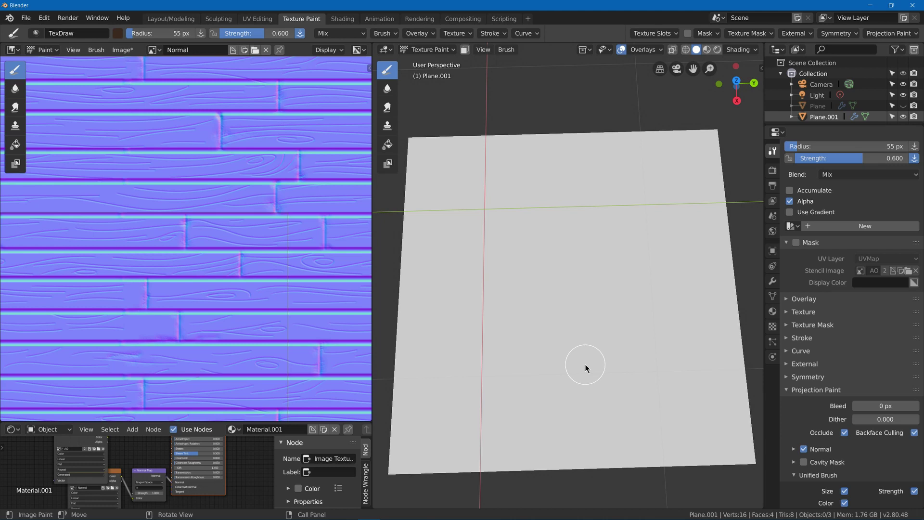
{"action": "scroll", "coordinate": [837, 337], "scroll_direction": "up", "scroll_amount": 12}
{"action": "left_click", "coordinate": [648, 51]}
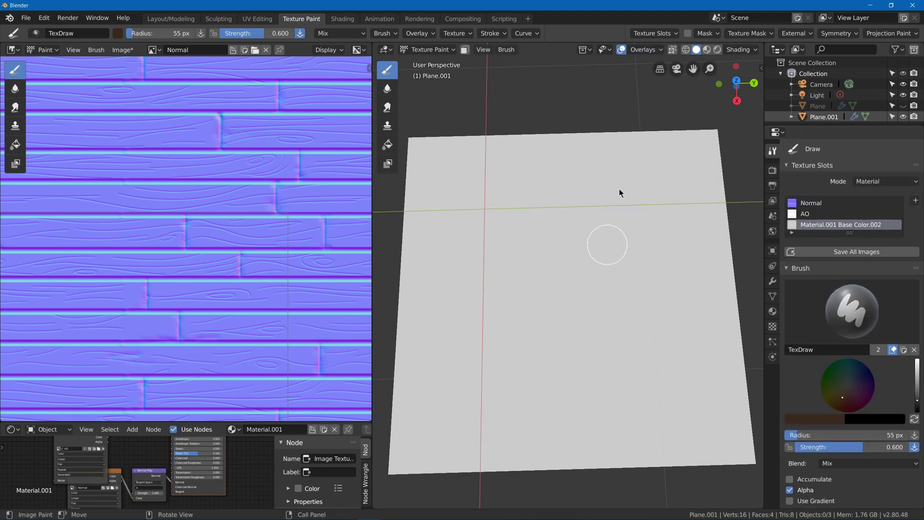
{"action": "left_click", "coordinate": [644, 50]}
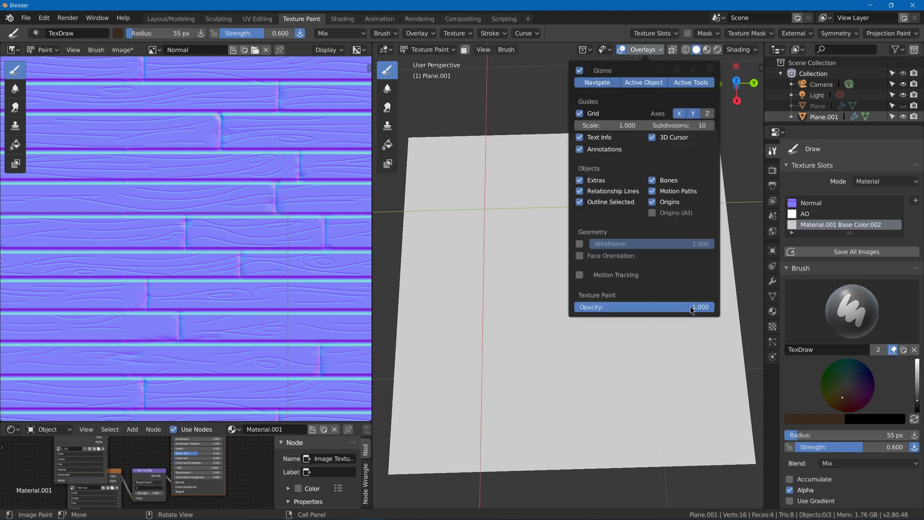
{"action": "left_click_drag", "start_coordinate": [691, 307], "coordinate": [575, 307]}
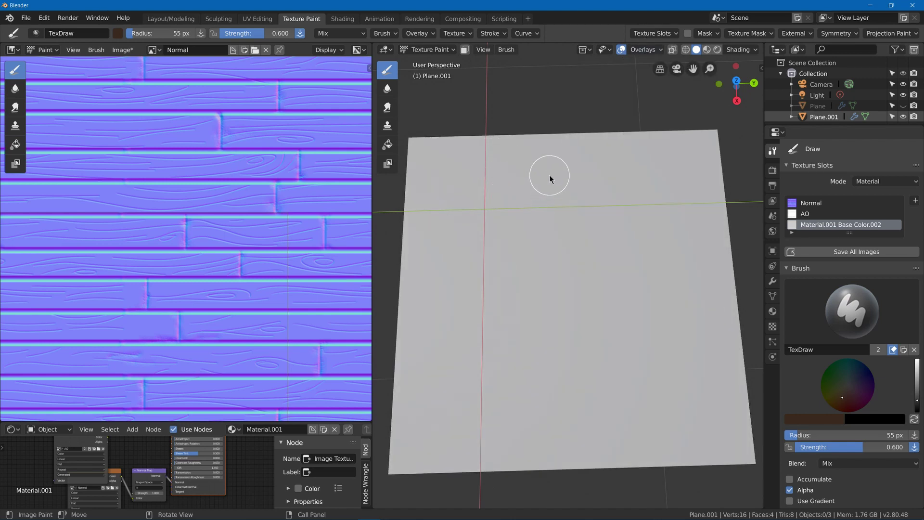
Switch the 3D viewport to LookDev shading and check the baked plank relief up close.
{"action": "key", "text": "z"}
{"action": "left_click", "coordinate": [550, 259]}
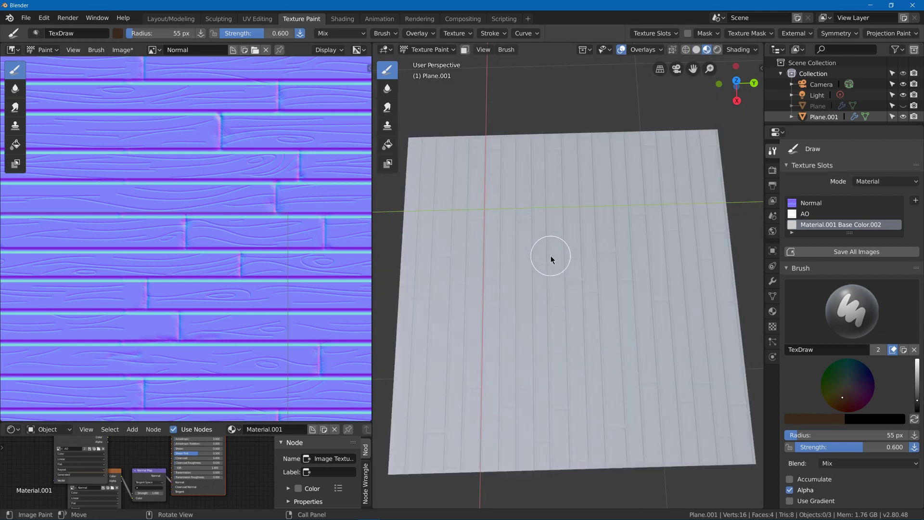
{"action": "scroll", "coordinate": [557, 273], "scroll_direction": "up", "scroll_amount": 6}
{"action": "scroll", "coordinate": [466, 258], "scroll_direction": "up", "scroll_amount": 2}
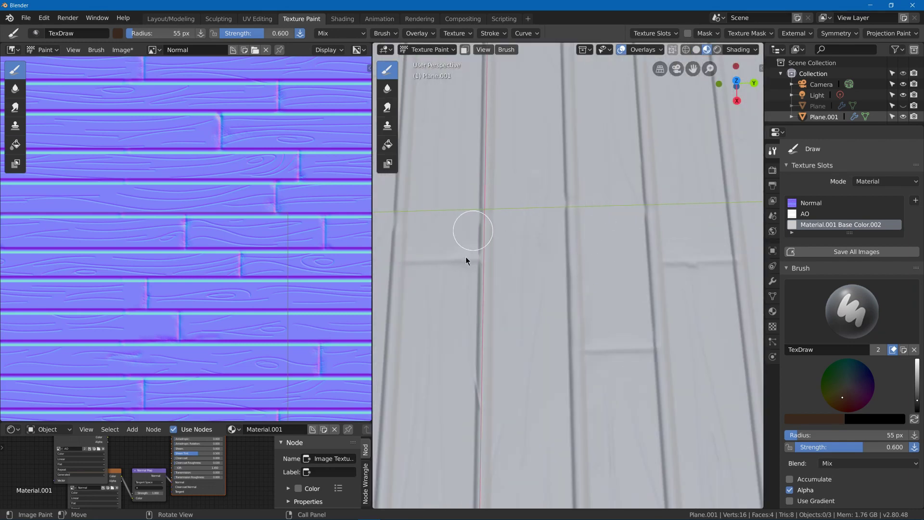
{"action": "scroll", "coordinate": [592, 345], "scroll_direction": "down", "scroll_amount": 6}
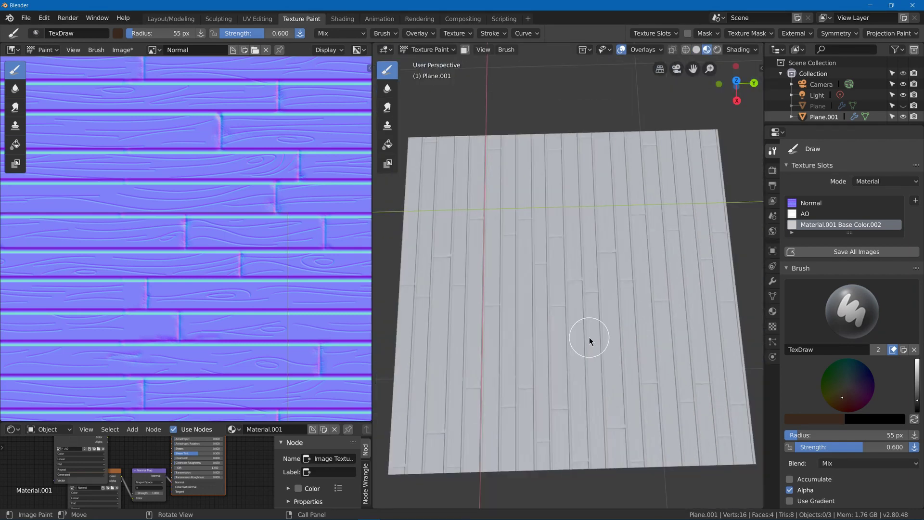
Paint a first dark brown stroke across the tiled plane and display the Material.001 Base Color.002 image in the image editor.
{"action": "mouse_move", "coordinate": [578, 233]}
{"action": "left_mouse_down"}
{"action": "mouse_move", "coordinate": [501, 268]}
{"action": "mouse_move", "coordinate": [553, 363]}
{"action": "mouse_move", "coordinate": [601, 360]}
{"action": "mouse_move", "coordinate": [560, 310]}
{"action": "left_mouse_up"}
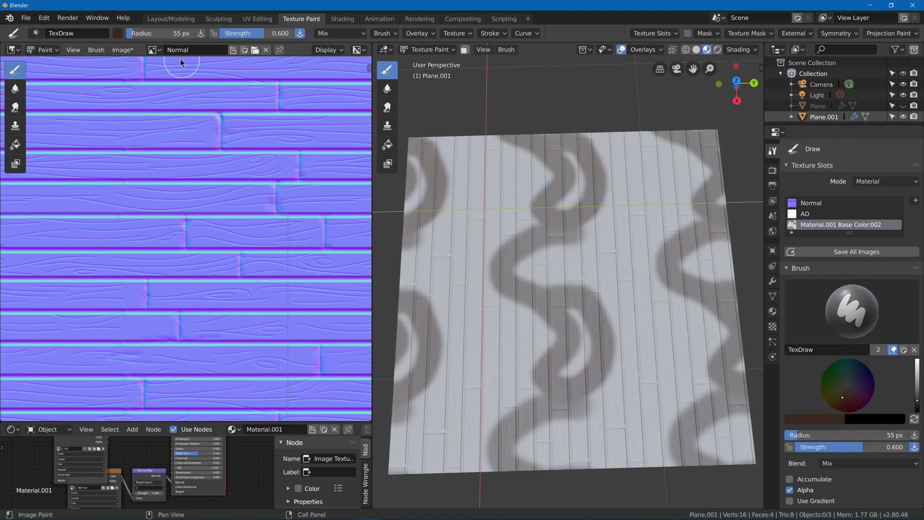
{"action": "left_click", "coordinate": [153, 49]}
{"action": "left_click", "coordinate": [216, 98]}
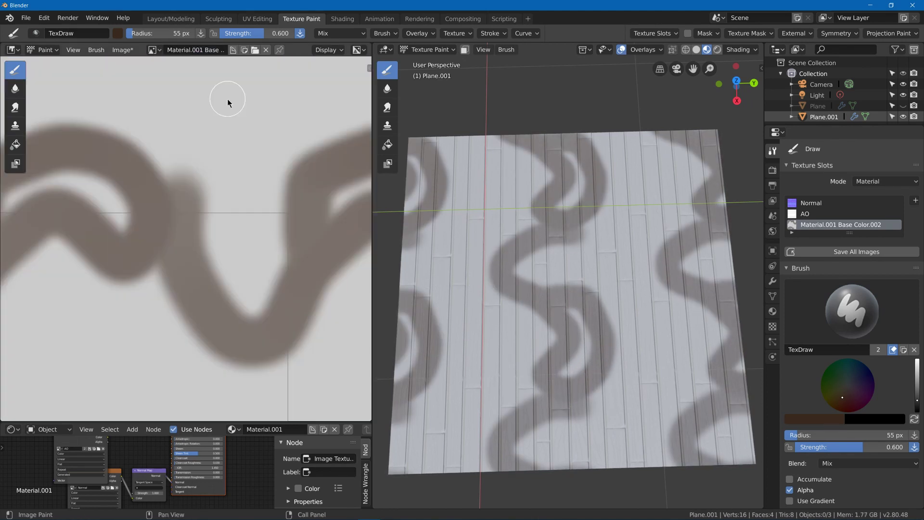
{"action": "scroll", "coordinate": [251, 139], "scroll_direction": "down", "scroll_amount": 5}
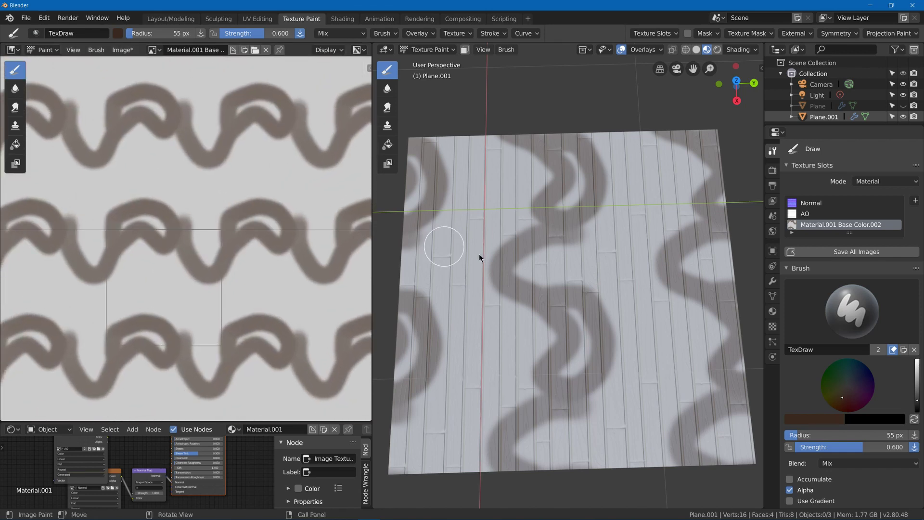
Cover the whole plane with the dark brown as a solid base coat using the TexDraw brush.
{"action": "mouse_move", "coordinate": [597, 269]}
{"action": "left_mouse_down"}
{"action": "mouse_move", "coordinate": [606, 203]}
{"action": "mouse_move", "coordinate": [525, 319]}
{"action": "left_mouse_up"}
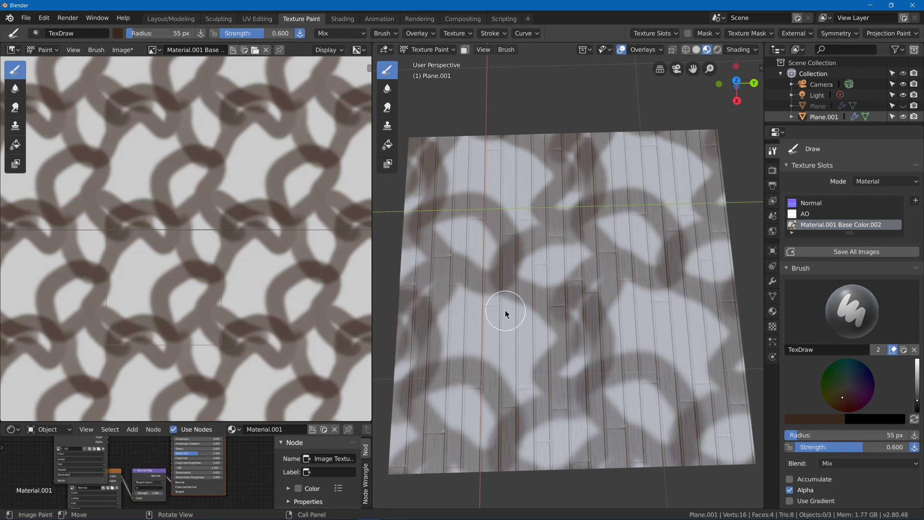
{"action": "mouse_move", "coordinate": [503, 331]}
{"action": "left_mouse_down"}
{"action": "mouse_move", "coordinate": [532, 229]}
{"action": "mouse_move", "coordinate": [477, 224]}
{"action": "mouse_move", "coordinate": [521, 195]}
{"action": "mouse_move", "coordinate": [552, 224]}
{"action": "mouse_move", "coordinate": [576, 274]}
{"action": "mouse_move", "coordinate": [645, 251]}
{"action": "mouse_move", "coordinate": [483, 305]}
{"action": "mouse_move", "coordinate": [620, 250]}
{"action": "mouse_move", "coordinate": [588, 247]}
{"action": "mouse_move", "coordinate": [511, 299]}
{"action": "mouse_move", "coordinate": [507, 212]}
{"action": "mouse_move", "coordinate": [649, 288]}
{"action": "left_mouse_up"}
{"action": "middle_click_drag", "start_coordinate": [604, 388], "coordinate": [554, 223]}
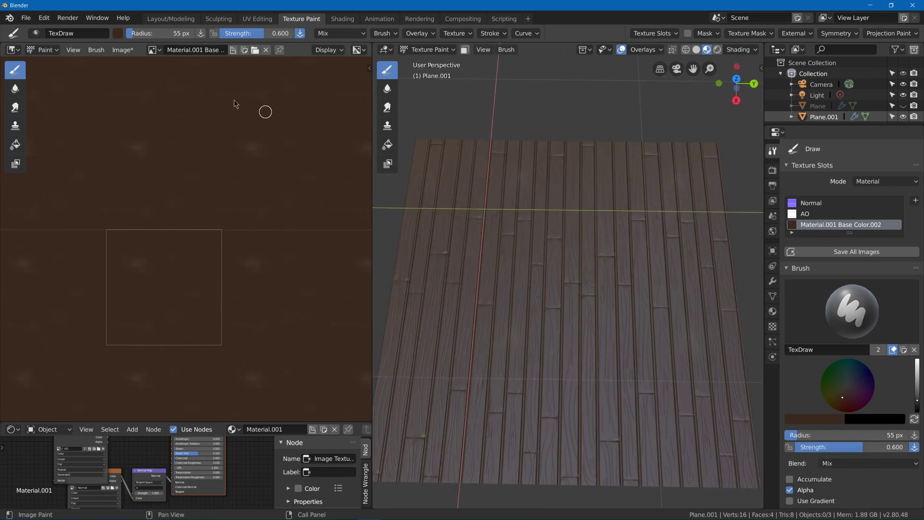
Choose a slightly lighter brown and paint soft tonal streaks along the planks over the base coat.
{"action": "left_click", "coordinate": [119, 34]}
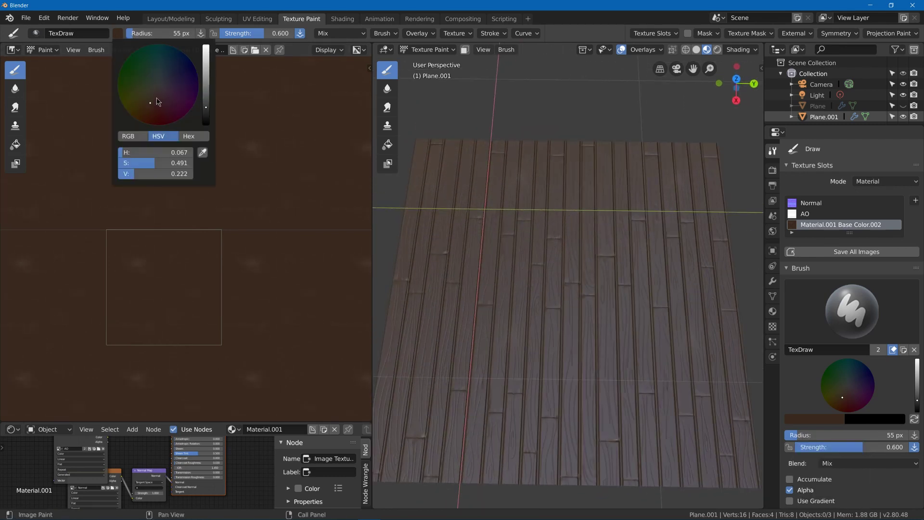
{"action": "left_click_drag", "start_coordinate": [205, 105], "coordinate": [207, 101]}
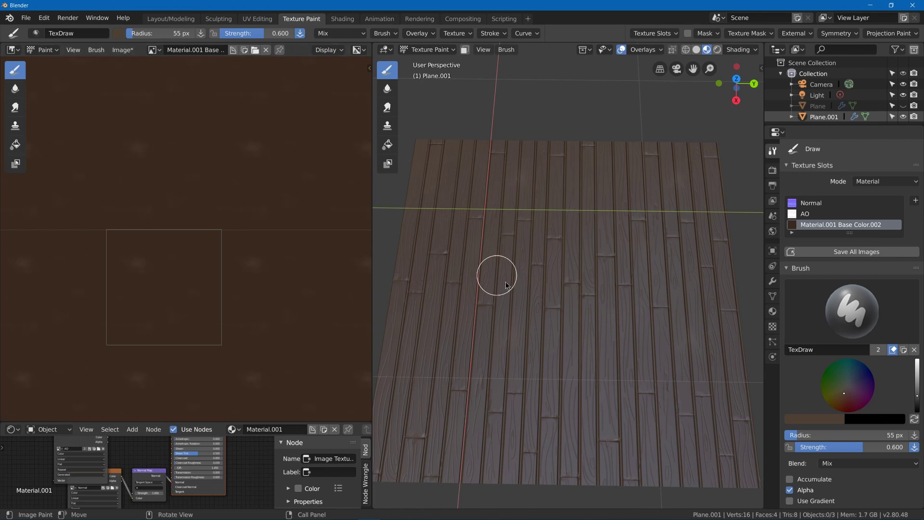
{"action": "mouse_move", "coordinate": [497, 275]}
{"action": "left_mouse_down"}
{"action": "mouse_move", "coordinate": [509, 297]}
{"action": "mouse_move", "coordinate": [498, 234]}
{"action": "left_mouse_up"}
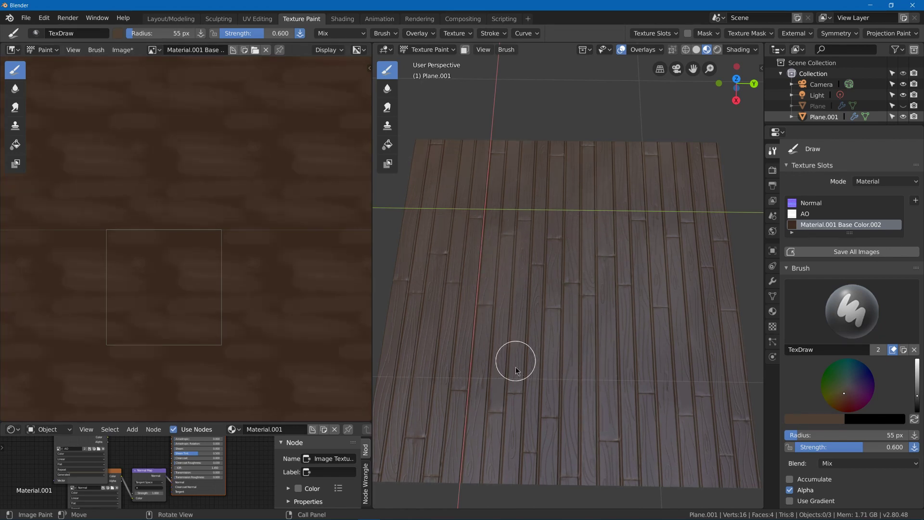
{"action": "mouse_move", "coordinate": [596, 318]}
{"action": "middle_mouse_down"}
{"action": "mouse_move", "coordinate": [589, 320]}
{"action": "mouse_move", "coordinate": [565, 265]}
{"action": "middle_mouse_up"}
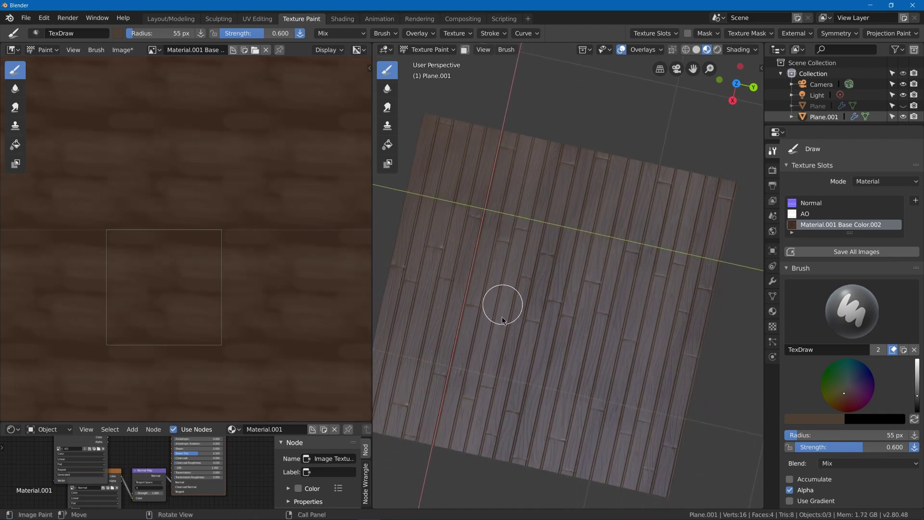
{"action": "mouse_move", "coordinate": [619, 253]}
{"action": "middle_mouse_down"}
{"action": "mouse_move", "coordinate": [646, 233]}
{"action": "mouse_move", "coordinate": [626, 224]}
{"action": "mouse_move", "coordinate": [624, 251]}
{"action": "mouse_move", "coordinate": [526, 276]}
{"action": "middle_mouse_up"}
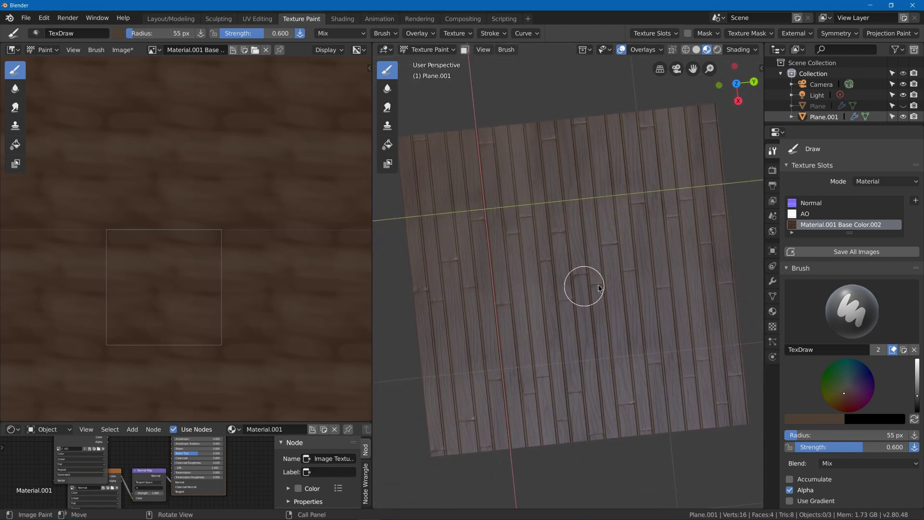
{"action": "mouse_move", "coordinate": [649, 247]}
{"action": "middle_mouse_down"}
{"action": "mouse_move", "coordinate": [653, 228]}
{"action": "mouse_move", "coordinate": [646, 241]}
{"action": "middle_mouse_up"}
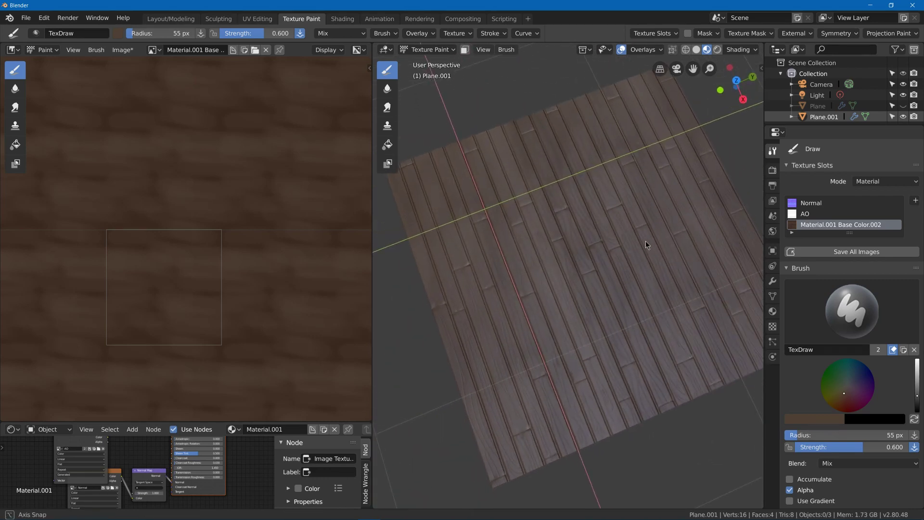
Enable the stencil mask for the brush and use the AO image as its stencil.
{"action": "scroll", "coordinate": [855, 412], "scroll_direction": "down", "scroll_amount": 8}
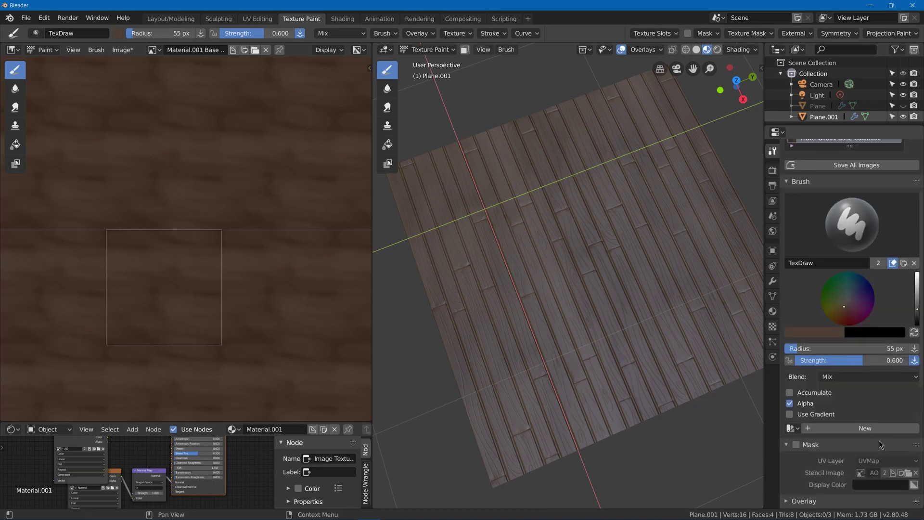
{"action": "left_click", "coordinate": [796, 373]}
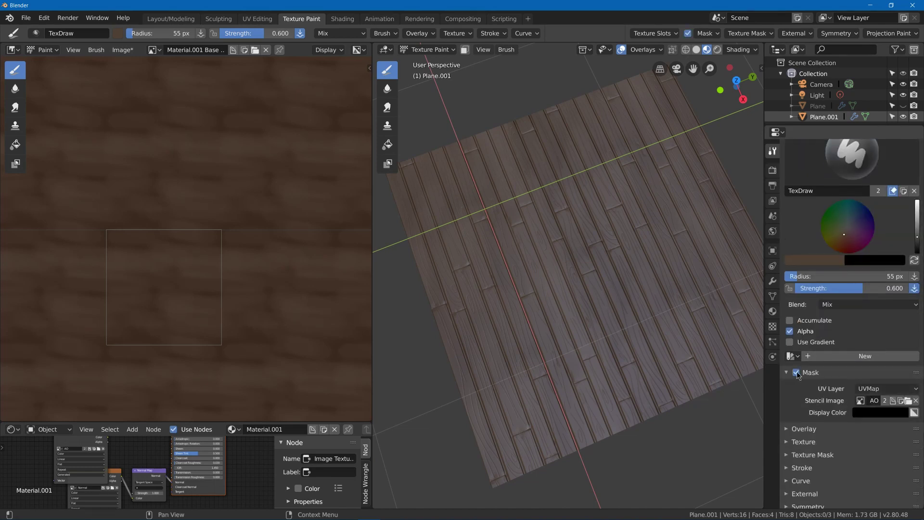
{"action": "left_click", "coordinate": [860, 401]}
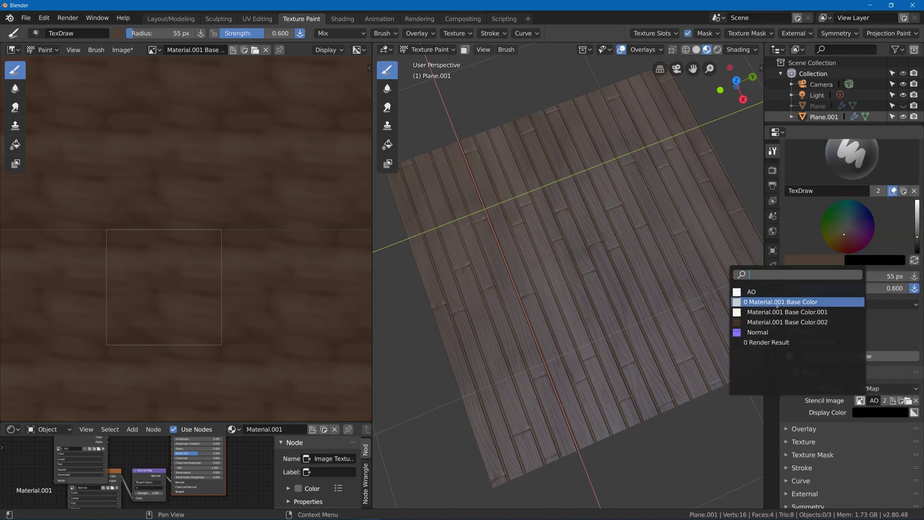
{"action": "left_click", "coordinate": [767, 292]}
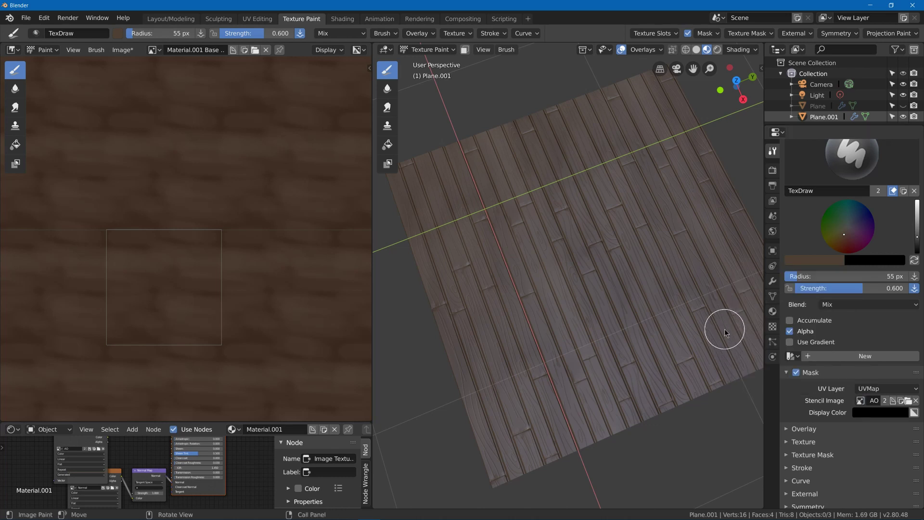
Darken the brush to a near-black brown, paint through the AO mask, and check the seams in the texture.
{"action": "left_click", "coordinate": [120, 34]}
{"action": "left_click_drag", "start_coordinate": [206, 97], "coordinate": [206, 114]}
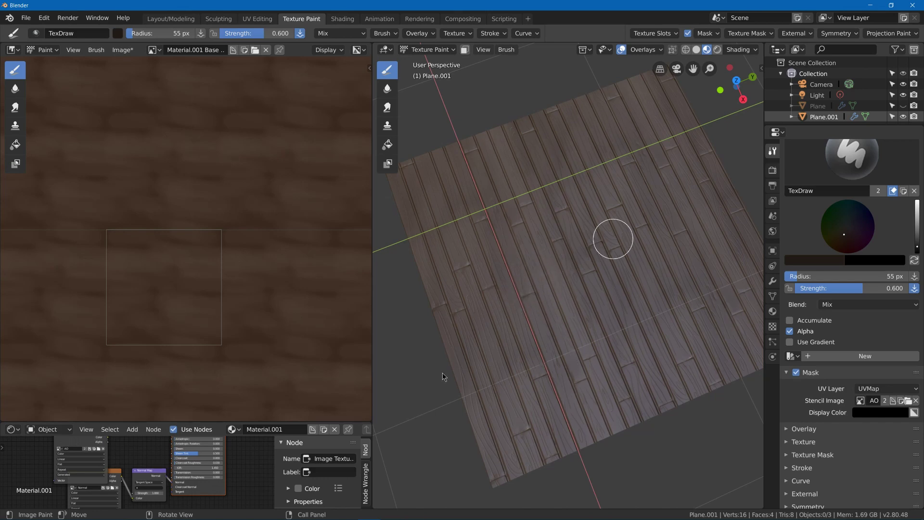
{"action": "scroll", "coordinate": [541, 285], "scroll_direction": "up", "scroll_amount": 4}
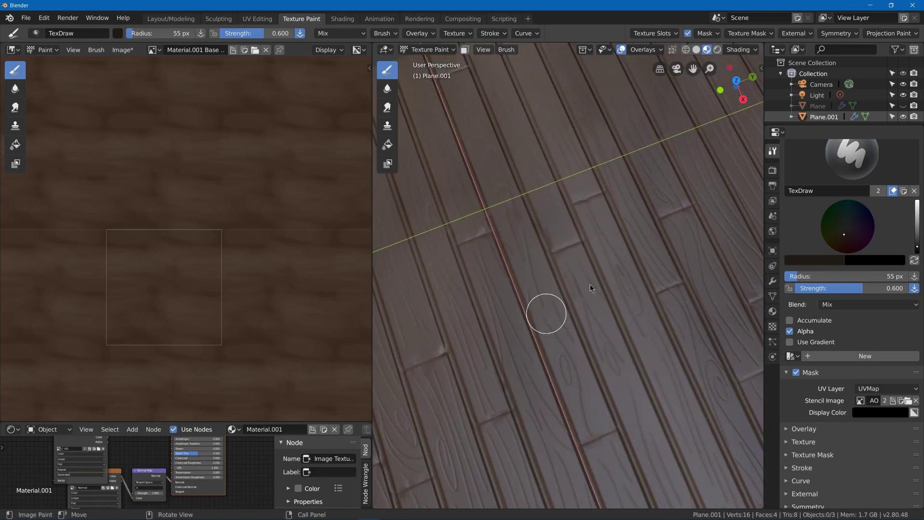
{"action": "scroll", "coordinate": [324, 236], "scroll_direction": "up", "scroll_amount": 5}
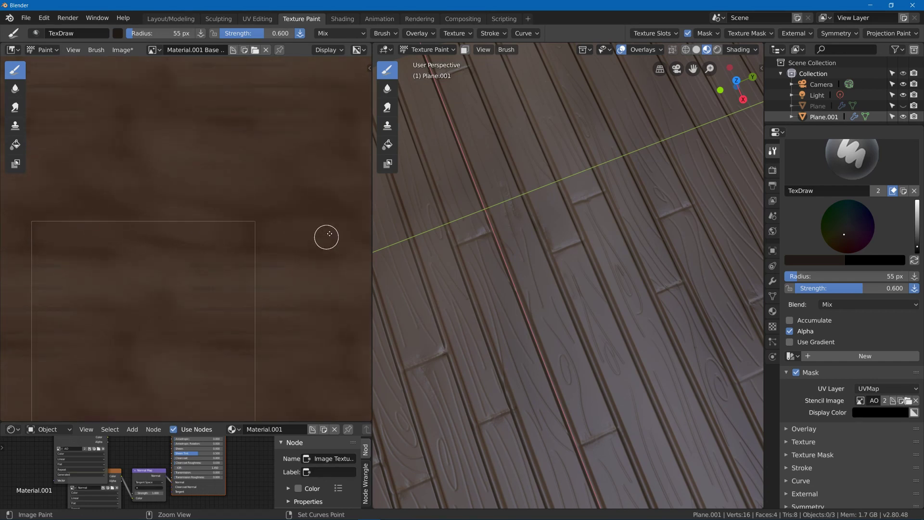
{"action": "scroll", "coordinate": [289, 284], "scroll_direction": "up", "scroll_amount": 4}
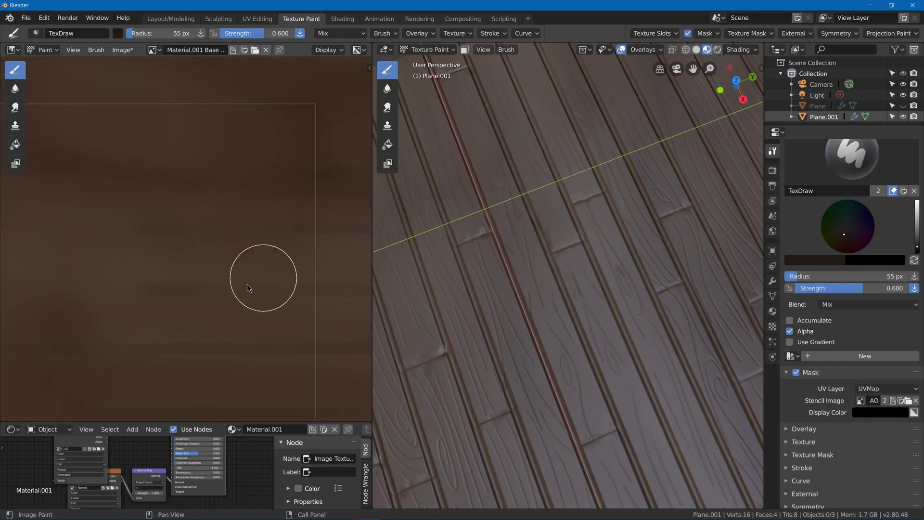
{"action": "middle_click_drag", "start_coordinate": [247, 270], "coordinate": [187, 263]}
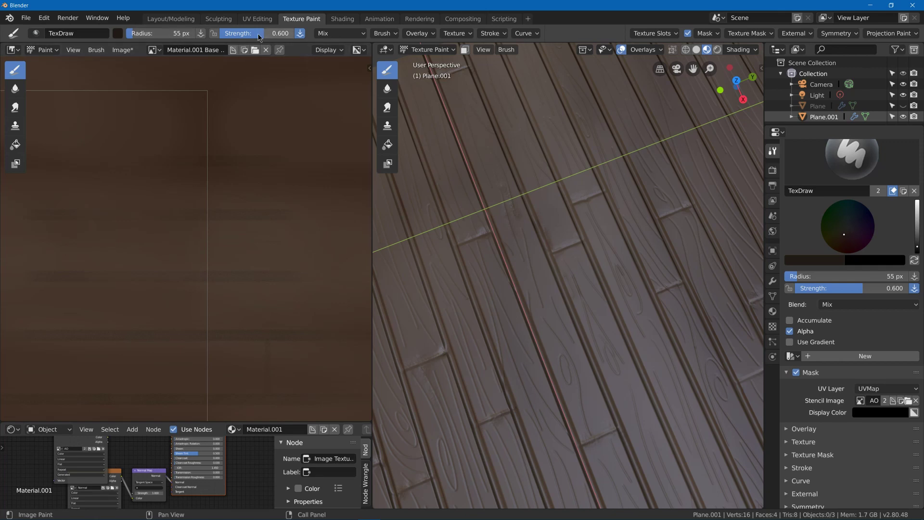
Raise the brush strength to 1.000 and paint the dark brown through the AO mask along the gaps between all planks.
{"action": "left_click_drag", "start_coordinate": [259, 37], "coordinate": [291, 37]}
{"action": "scroll", "coordinate": [586, 291], "scroll_direction": "down", "scroll_amount": 2}
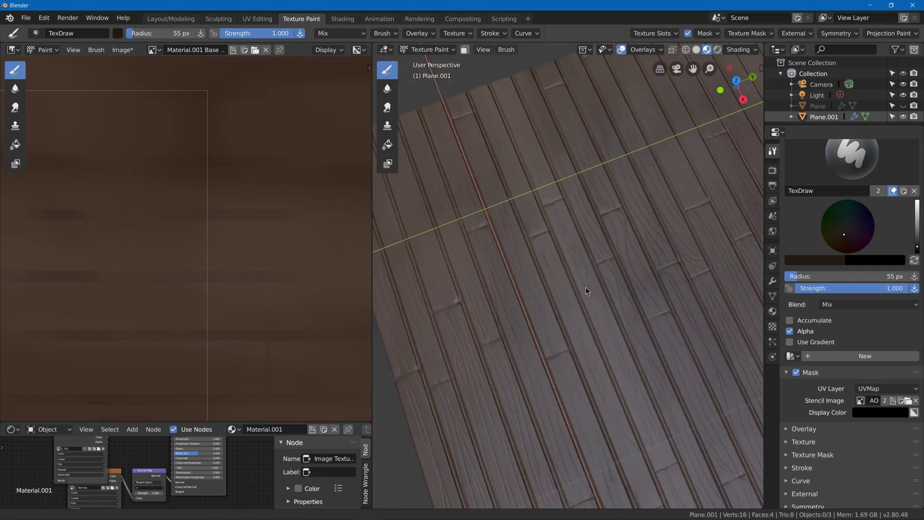
{"action": "scroll", "coordinate": [586, 291], "scroll_direction": "down", "scroll_amount": 2}
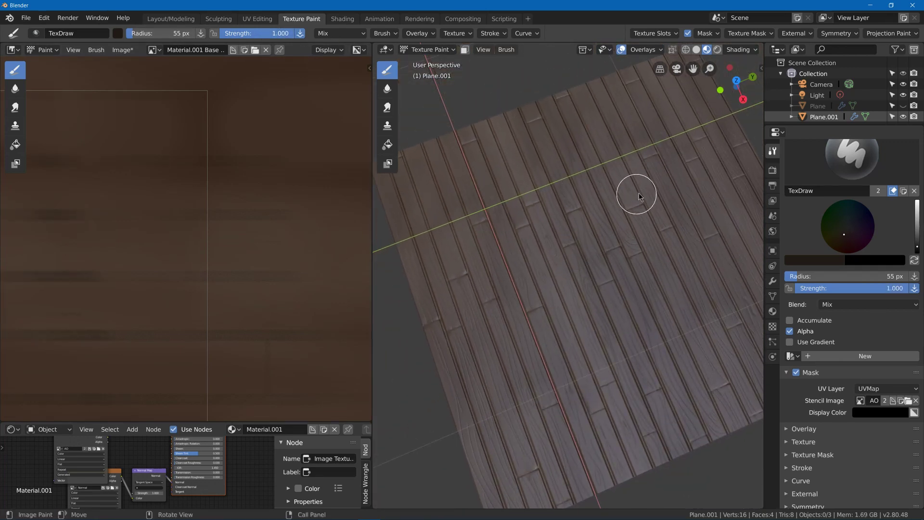
{"action": "scroll", "coordinate": [238, 279], "scroll_direction": "up", "scroll_amount": 2}
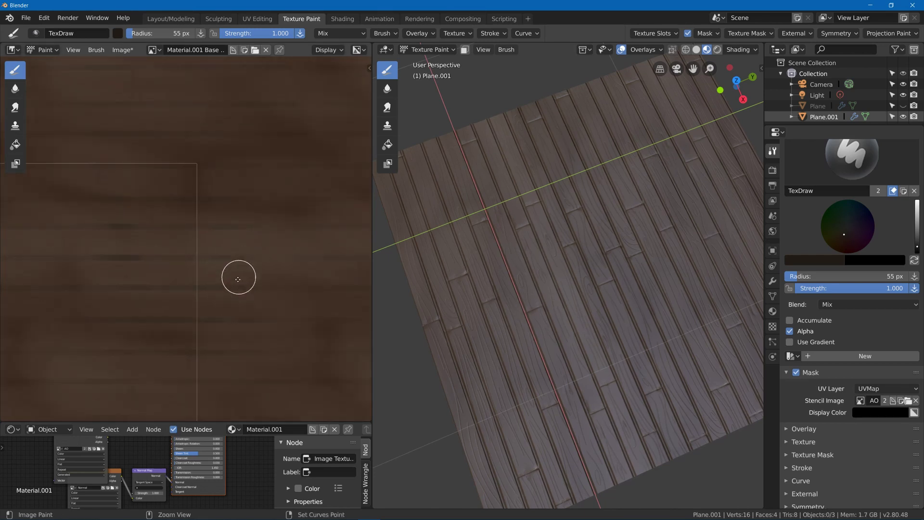
{"action": "scroll", "coordinate": [238, 280], "scroll_direction": "down", "scroll_amount": 2}
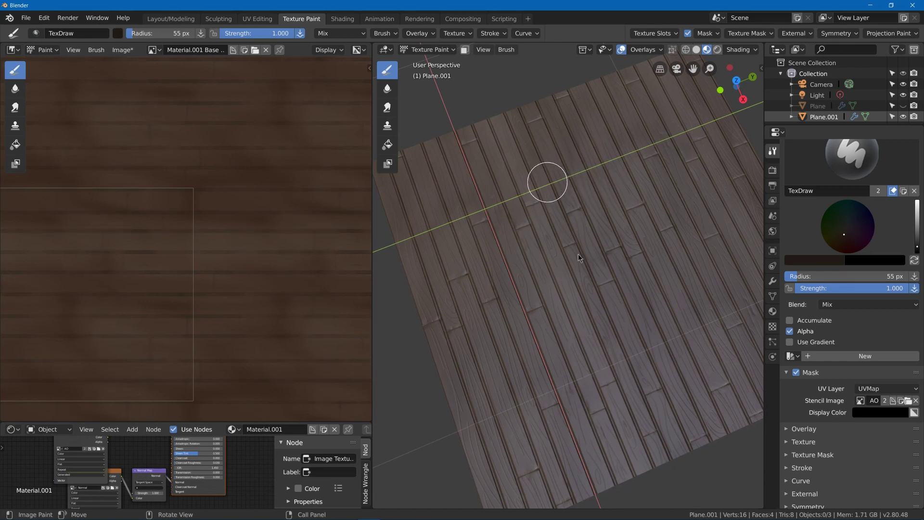
{"action": "mouse_move", "coordinate": [679, 224]}
{"action": "middle_mouse_down"}
{"action": "mouse_move", "coordinate": [597, 236]}
{"action": "mouse_move", "coordinate": [625, 169]}
{"action": "middle_mouse_up"}
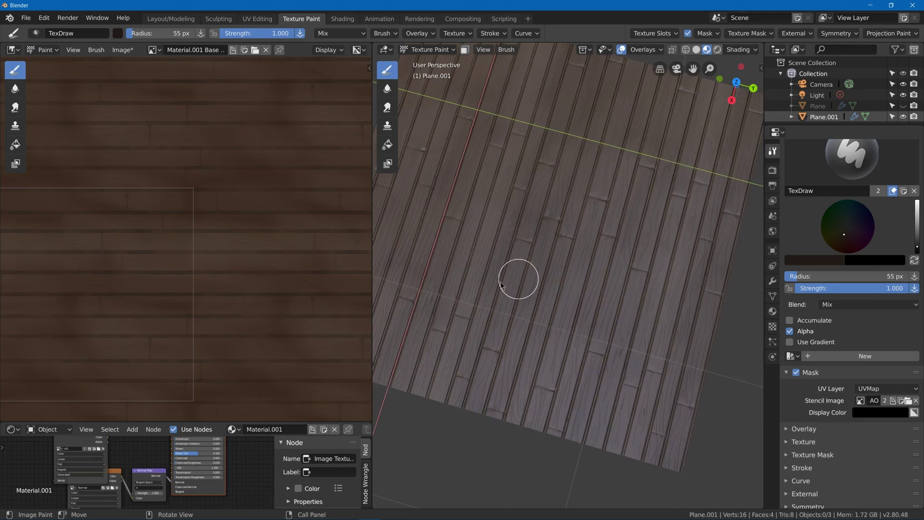
{"action": "middle_click_drag", "start_coordinate": [207, 265], "coordinate": [294, 253]}
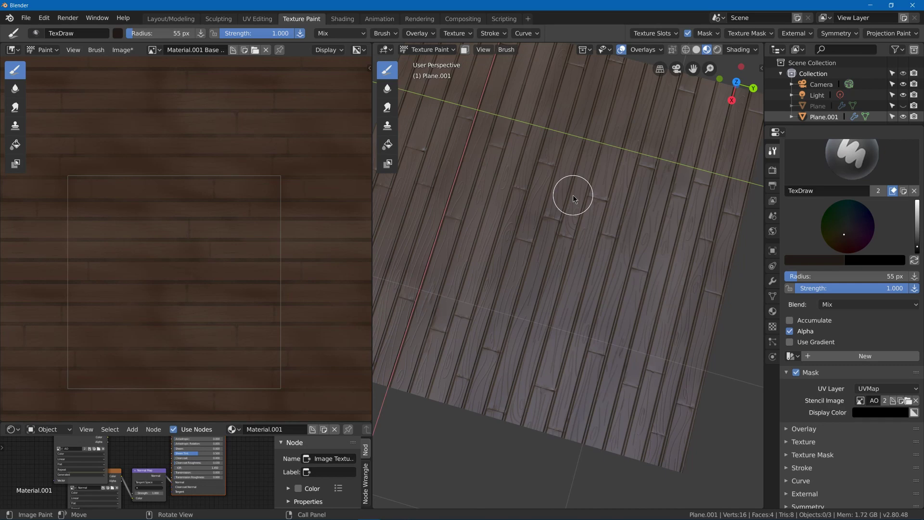
{"action": "middle_click_drag", "start_coordinate": [573, 195], "coordinate": [433, 287]}
{"action": "scroll", "coordinate": [547, 283], "scroll_direction": "up", "scroll_amount": 2}
{"action": "scroll", "coordinate": [547, 283], "scroll_direction": "up", "scroll_amount": 3}
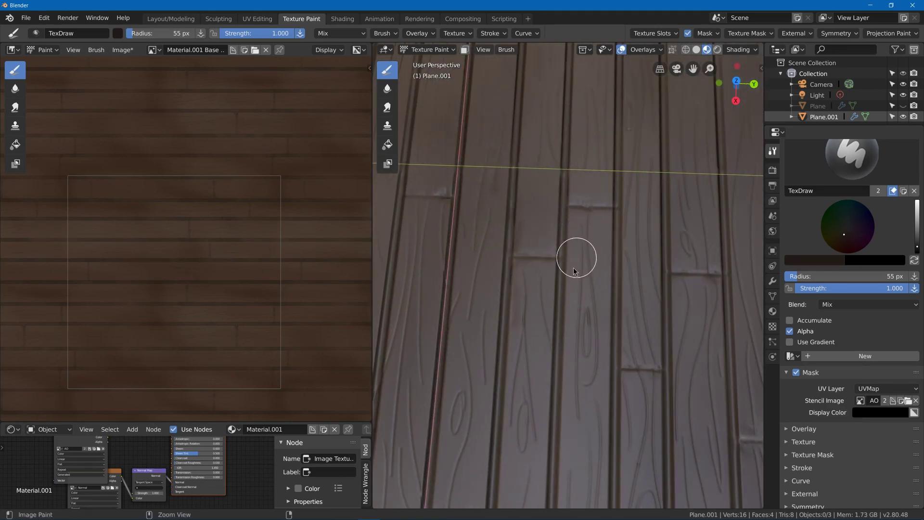
Change the brush color to a light tan and set its strength to 3.000.
{"action": "mouse_move", "coordinate": [578, 259]}
{"action": "middle_mouse_down", "text": "shift"}
{"action": "mouse_move", "coordinate": [553, 298]}
{"action": "mouse_move", "coordinate": [557, 213]}
{"action": "mouse_move", "coordinate": [551, 244]}
{"action": "mouse_move", "coordinate": [536, 192]}
{"action": "middle_mouse_up", "text": "shift"}
{"action": "scroll", "coordinate": [541, 263], "scroll_direction": "up", "scroll_amount": 1}
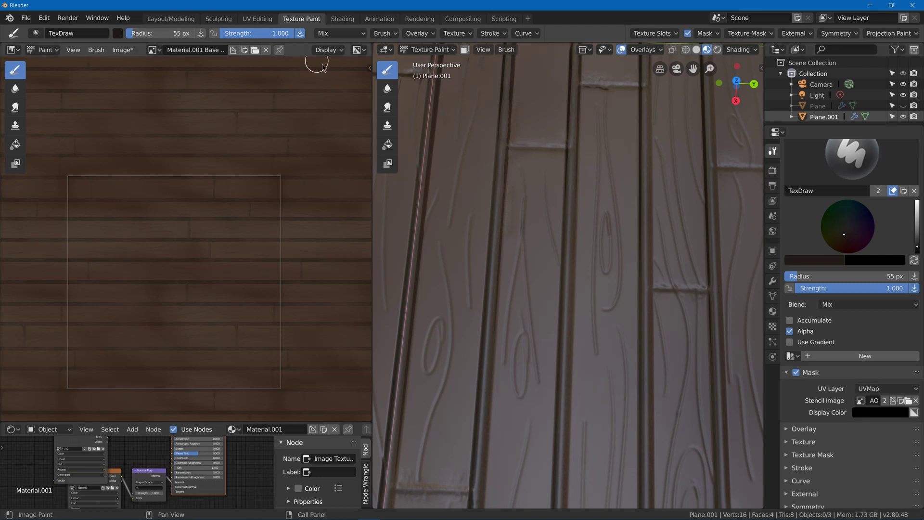
{"action": "left_click", "coordinate": [117, 33]}
{"action": "left_click_drag", "start_coordinate": [206, 83], "coordinate": [206, 61]}
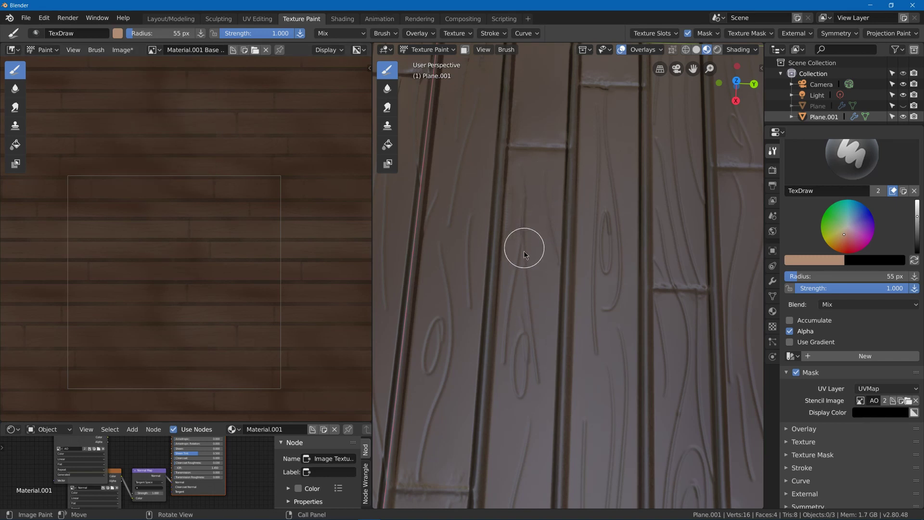
{"action": "middle_click_drag", "start_coordinate": [512, 448], "coordinate": [524, 294], "text": "shift"}
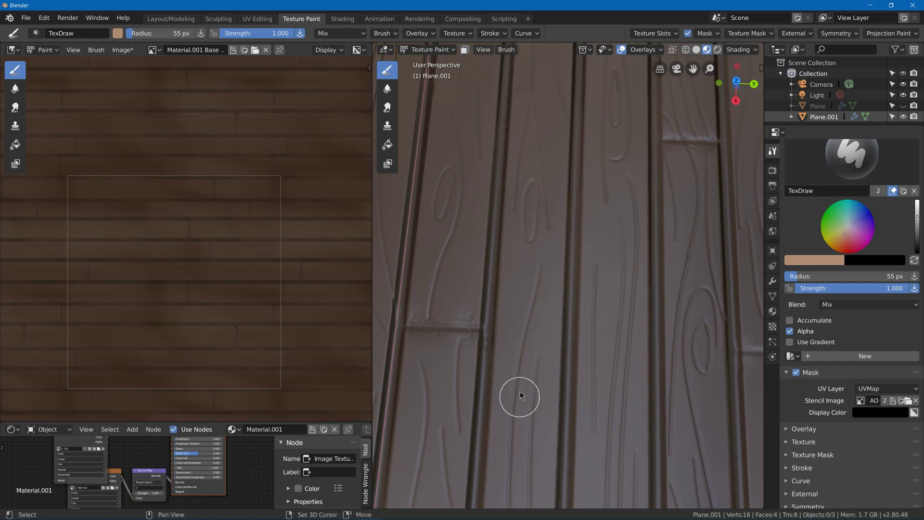
{"action": "middle_click_drag", "start_coordinate": [520, 393], "coordinate": [542, 215], "text": "shift"}
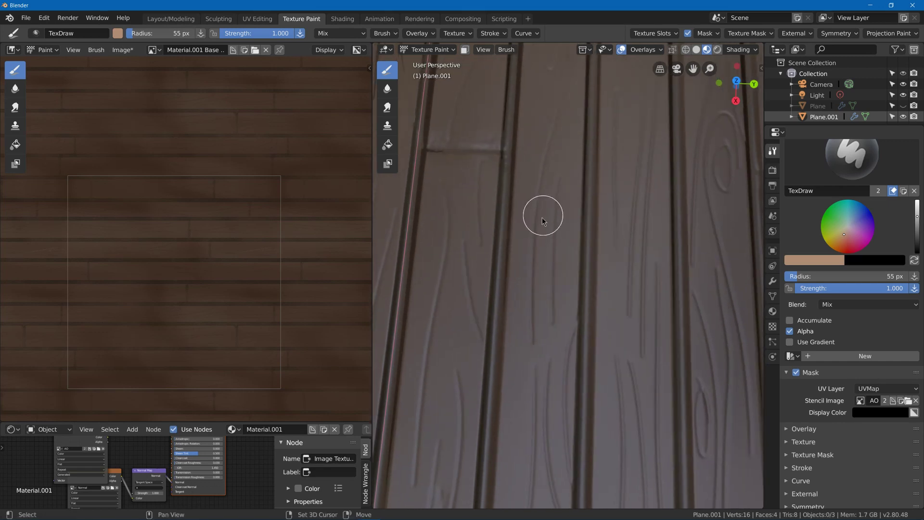
{"action": "left_click", "coordinate": [260, 35]}
{"action": "type", "text": "3"}
{"action": "key", "text": "Return"}
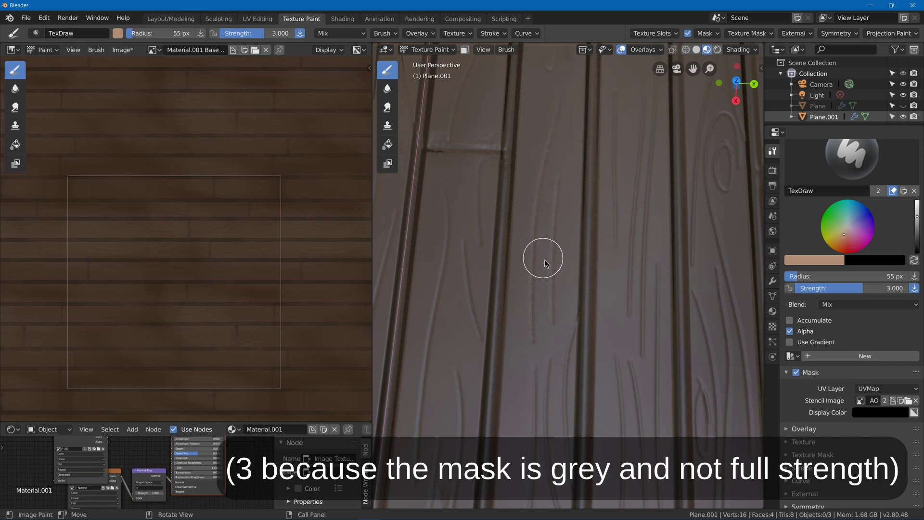
Paint light tan through the AO mask along the carved wood grain of one central plank.
{"action": "middle_click_drag", "start_coordinate": [528, 442], "coordinate": [557, 216], "text": "shift"}
{"action": "left_click_drag", "start_coordinate": [574, 156], "coordinate": [548, 337]}
{"action": "mouse_move", "coordinate": [575, 186]}
{"action": "left_mouse_down"}
{"action": "mouse_move", "coordinate": [564, 295]}
{"action": "mouse_move", "coordinate": [584, 229]}
{"action": "left_mouse_up"}
Paint the light tan into the grain lines and knot of the neighbouring plank through the AO mask.
{"action": "scroll", "coordinate": [584, 250], "scroll_direction": "down", "scroll_amount": 4}
{"action": "mouse_move", "coordinate": [582, 308]}
{"action": "middle_mouse_down", "text": "shift"}
{"action": "mouse_move", "coordinate": [572, 262]}
{"action": "mouse_move", "coordinate": [576, 389]}
{"action": "middle_mouse_up", "text": "shift"}
{"action": "middle_click_drag", "start_coordinate": [602, 197], "coordinate": [608, 223], "text": "shift"}
{"action": "scroll", "coordinate": [608, 222], "scroll_direction": "down", "scroll_amount": 3}
{"action": "middle_click_drag", "start_coordinate": [578, 178], "coordinate": [580, 444], "text": "shift"}
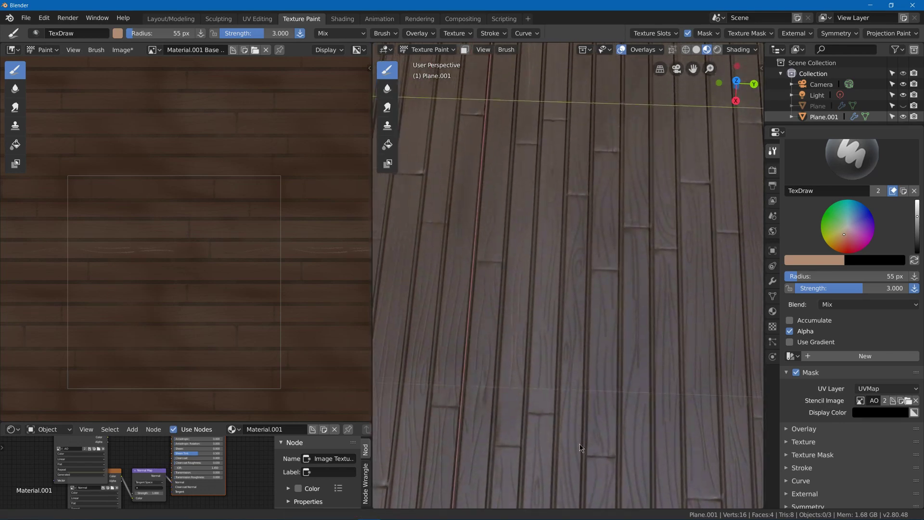
{"action": "scroll", "coordinate": [619, 264], "scroll_direction": "up", "scroll_amount": 5}
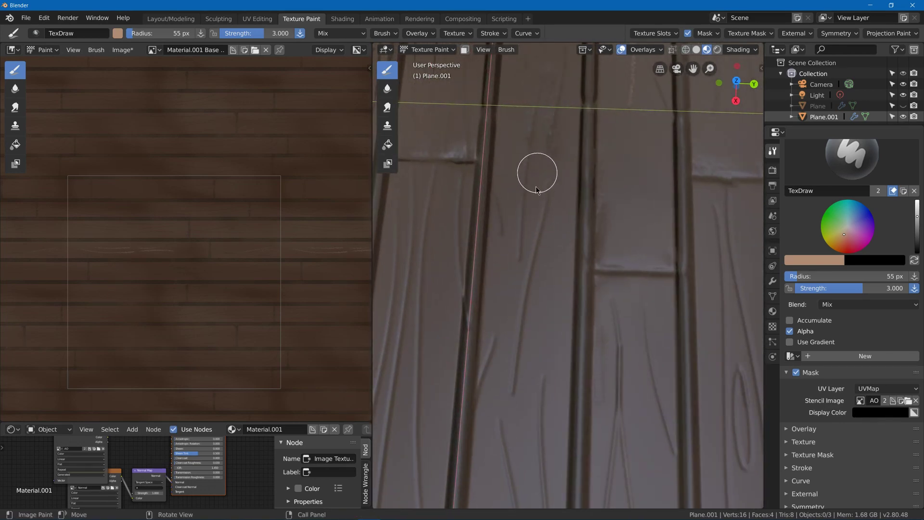
{"action": "left_click_drag", "start_coordinate": [519, 260], "coordinate": [543, 72]}
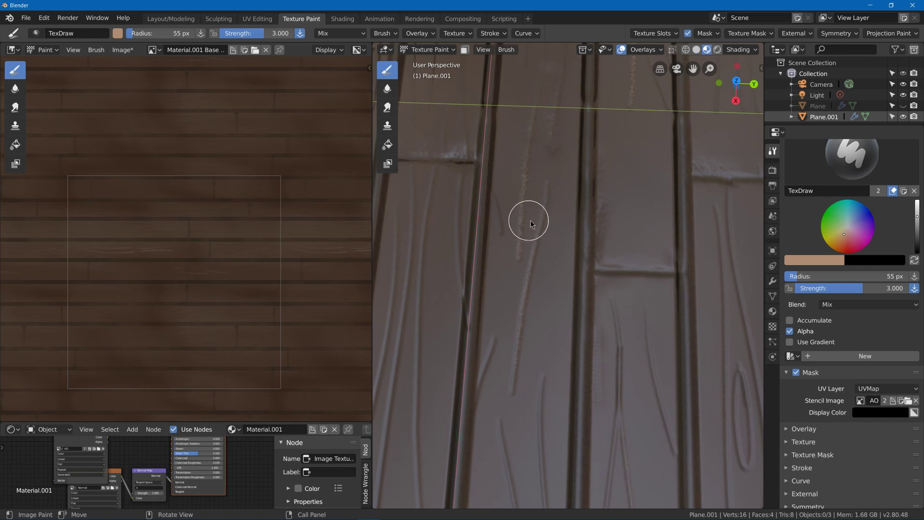
{"action": "mouse_move", "coordinate": [531, 221]}
{"action": "middle_mouse_down"}
{"action": "mouse_move", "coordinate": [513, 317]}
{"action": "mouse_move", "coordinate": [530, 310]}
{"action": "middle_mouse_up"}
{"action": "middle_click_drag", "start_coordinate": [521, 381], "coordinate": [546, 293]}
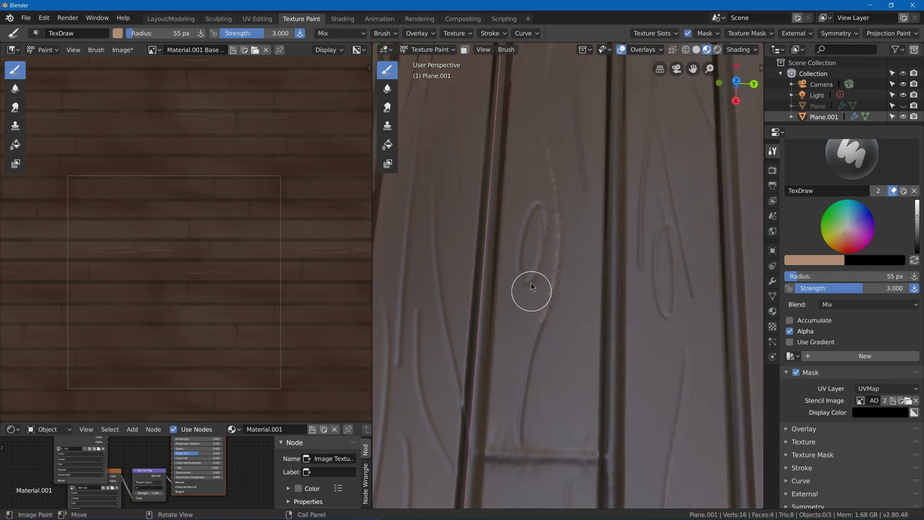
{"action": "middle_click_drag", "start_coordinate": [545, 250], "coordinate": [524, 292]}
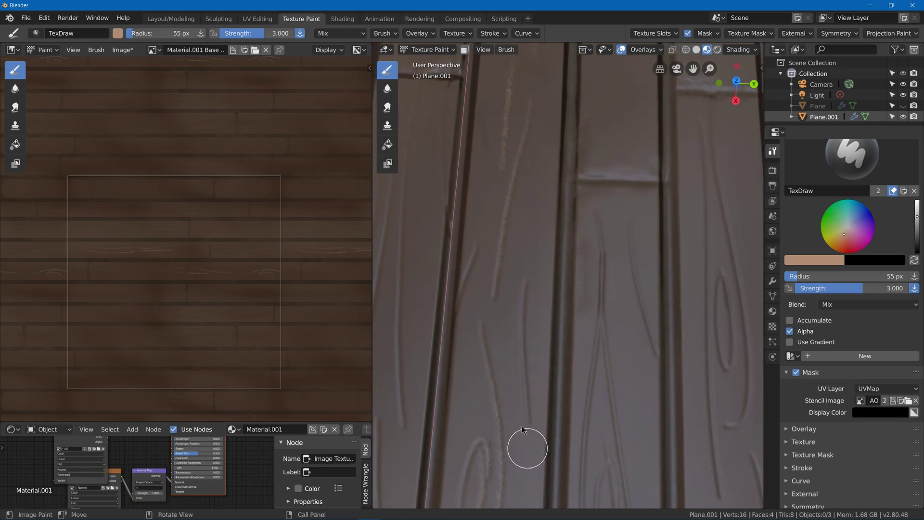
{"action": "mouse_move", "coordinate": [523, 430]}
{"action": "middle_mouse_down"}
{"action": "mouse_move", "coordinate": [539, 241]}
{"action": "mouse_move", "coordinate": [553, 316]}
{"action": "middle_mouse_up"}
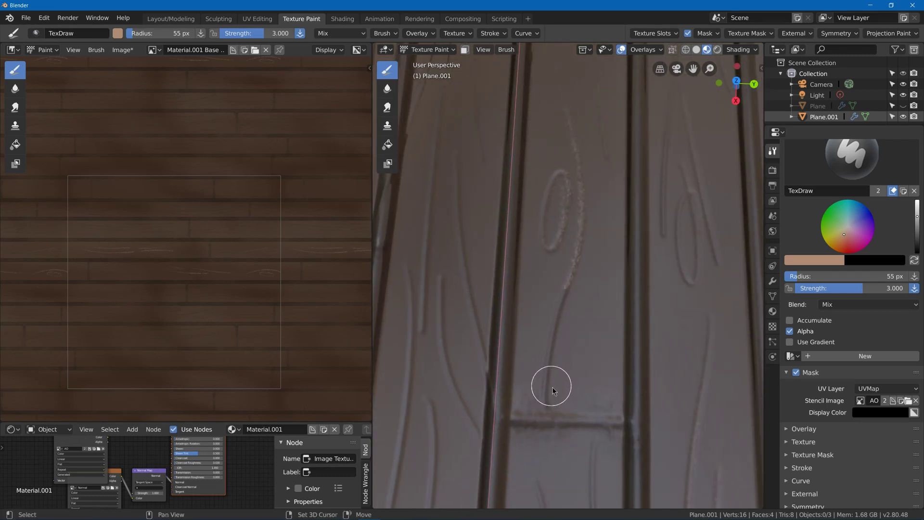
{"action": "middle_click_drag", "start_coordinate": [553, 385], "coordinate": [551, 302]}
{"action": "mouse_move", "coordinate": [566, 202]}
{"action": "middle_mouse_down"}
{"action": "mouse_move", "coordinate": [560, 349]}
{"action": "mouse_move", "coordinate": [545, 408]}
{"action": "mouse_move", "coordinate": [602, 301]}
{"action": "mouse_move", "coordinate": [607, 268]}
{"action": "mouse_move", "coordinate": [579, 244]}
{"action": "mouse_move", "coordinate": [586, 466]}
{"action": "mouse_move", "coordinate": [522, 396]}
{"action": "mouse_move", "coordinate": [497, 295]}
{"action": "mouse_move", "coordinate": [547, 264]}
{"action": "mouse_move", "coordinate": [592, 311]}
{"action": "mouse_move", "coordinate": [583, 243]}
{"action": "mouse_move", "coordinate": [557, 179]}
{"action": "middle_mouse_up"}
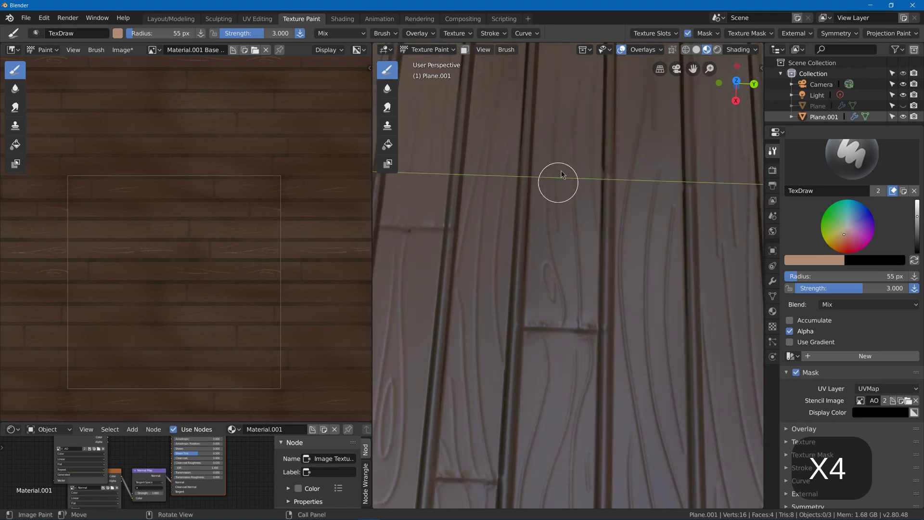
Continue painting light tan grain highlights through the AO mask on the remaining planks.
{"action": "middle_click_drag", "start_coordinate": [634, 470], "coordinate": [633, 78]}
{"action": "middle_click_drag", "start_coordinate": [704, 363], "coordinate": [603, 66]}
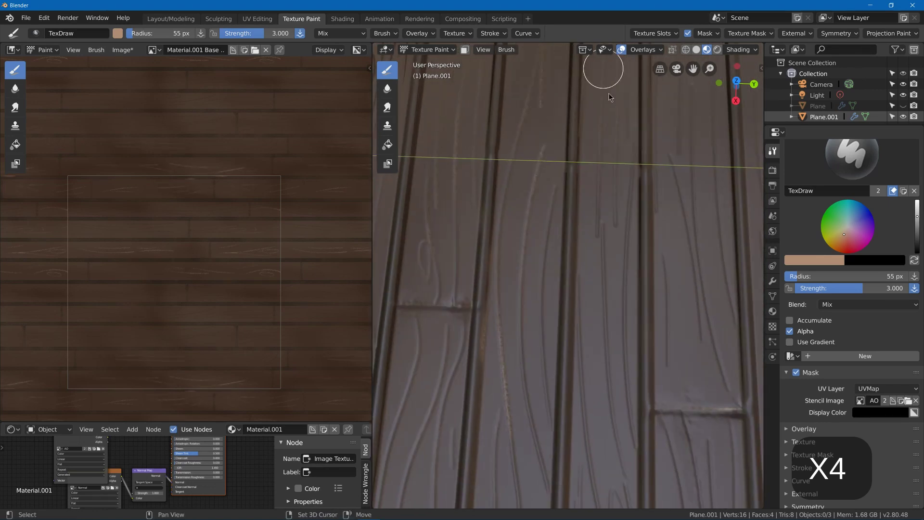
{"action": "middle_click_drag", "start_coordinate": [593, 459], "coordinate": [604, 184]}
{"action": "middle_click_drag", "start_coordinate": [582, 475], "coordinate": [557, 448]}
{"action": "middle_click_drag", "start_coordinate": [694, 355], "coordinate": [558, 297], "text": "shift"}
{"action": "left_click_drag", "start_coordinate": [628, 202], "coordinate": [613, 91]}
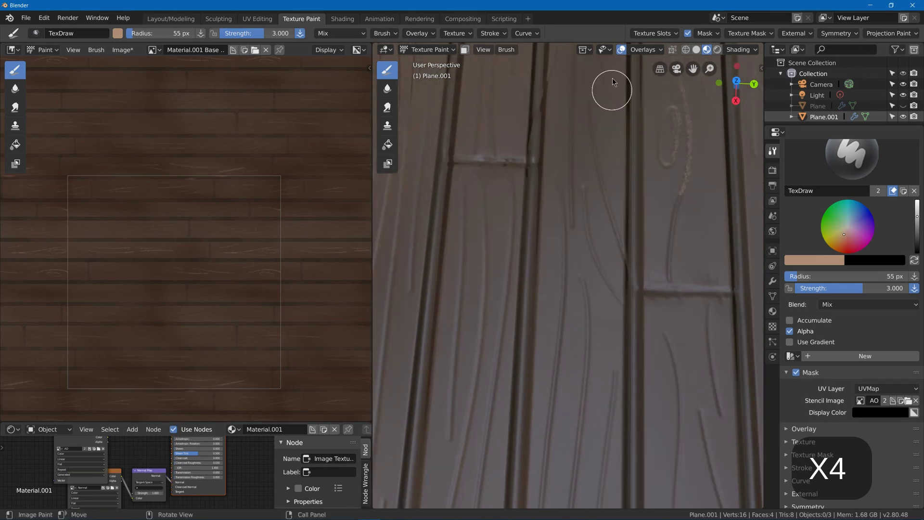
{"action": "middle_click_drag", "start_coordinate": [680, 408], "coordinate": [531, 213], "text": "shift"}
Add a Roughness texture paint slot to the floor material.
{"action": "scroll", "coordinate": [540, 268], "scroll_direction": "down", "scroll_amount": 9}
{"action": "middle_click_drag", "start_coordinate": [606, 381], "coordinate": [645, 406]}
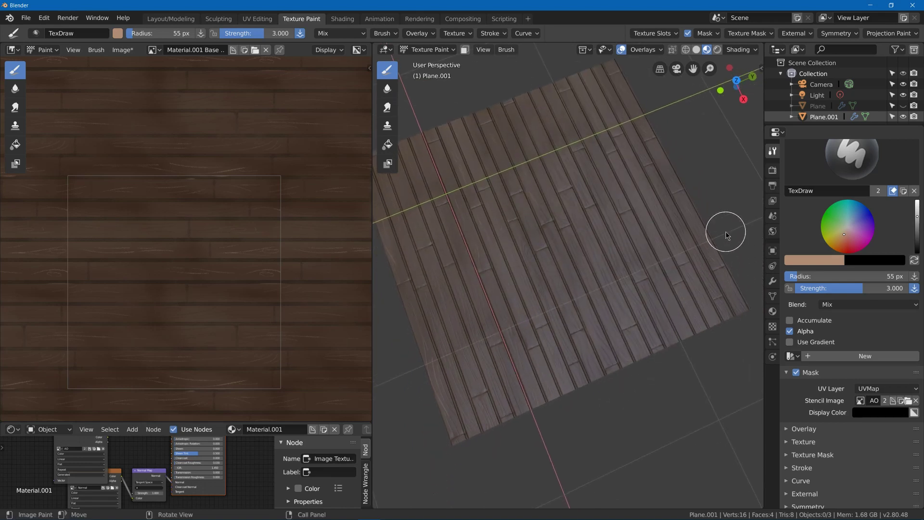
{"action": "mouse_move", "coordinate": [726, 231]}
{"action": "middle_mouse_down"}
{"action": "mouse_move", "coordinate": [615, 233]}
{"action": "mouse_move", "coordinate": [605, 257]}
{"action": "mouse_move", "coordinate": [612, 227]}
{"action": "mouse_move", "coordinate": [592, 235]}
{"action": "mouse_move", "coordinate": [708, 259]}
{"action": "middle_mouse_up"}
{"action": "scroll", "coordinate": [913, 198], "scroll_direction": "up", "scroll_amount": 6}
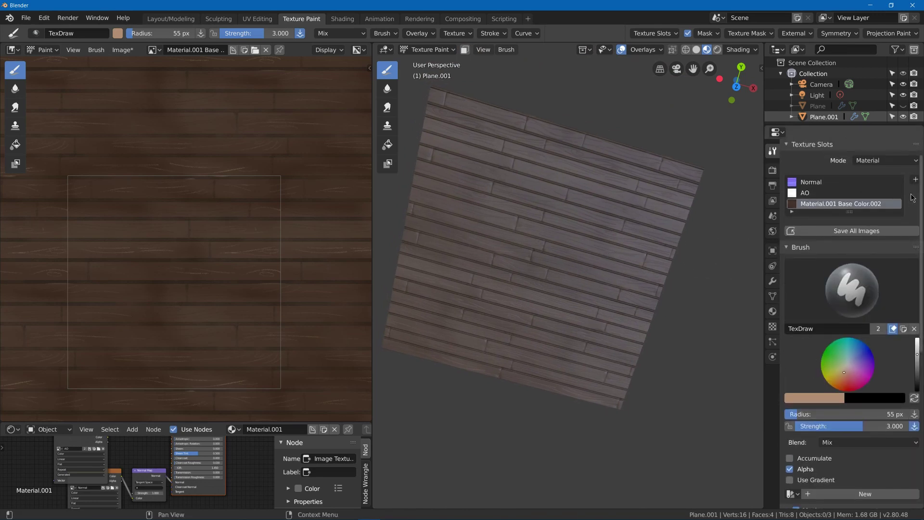
{"action": "left_click", "coordinate": [915, 180]}
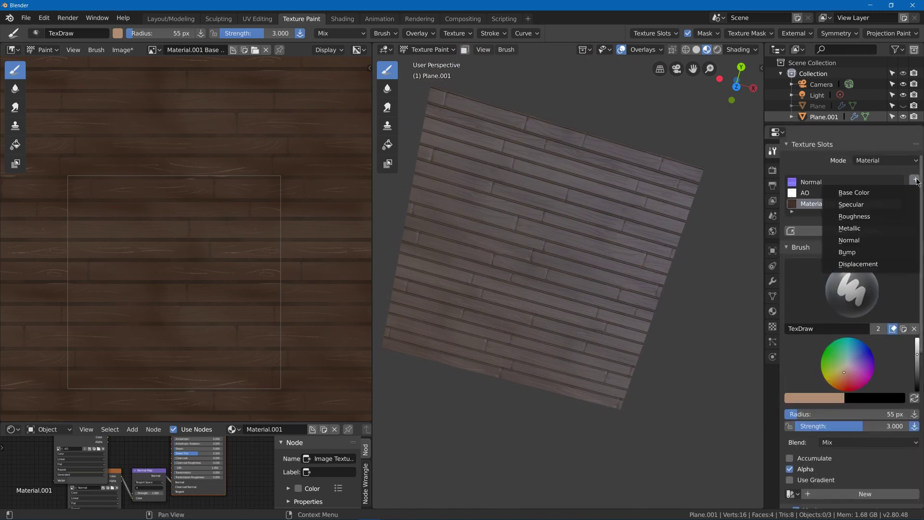
{"action": "left_click", "coordinate": [874, 216]}
{"action": "left_click", "coordinate": [839, 294]}
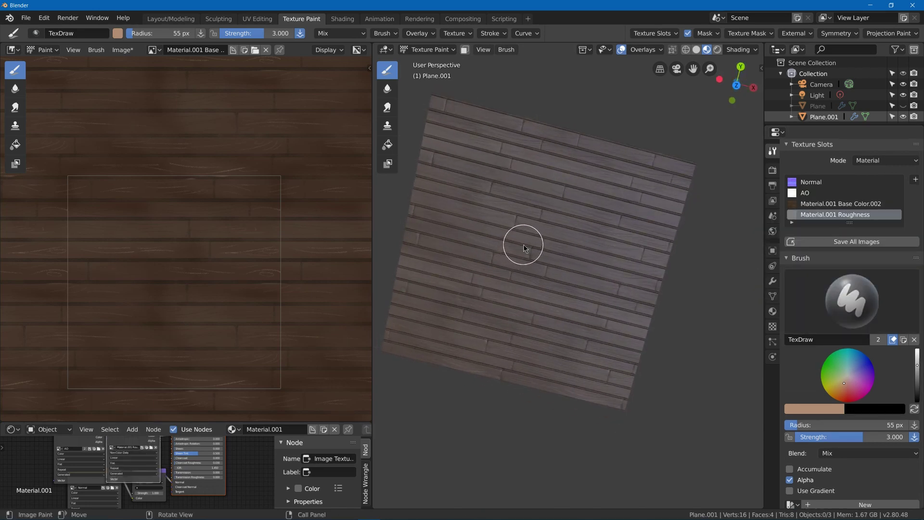
Set the texture paint overlay opacity to 1.000 so the roughness image covers the plane in the viewport.
{"action": "middle_click_drag", "start_coordinate": [525, 241], "coordinate": [517, 215]}
{"action": "scroll", "coordinate": [516, 214], "scroll_direction": "up", "scroll_amount": 5}
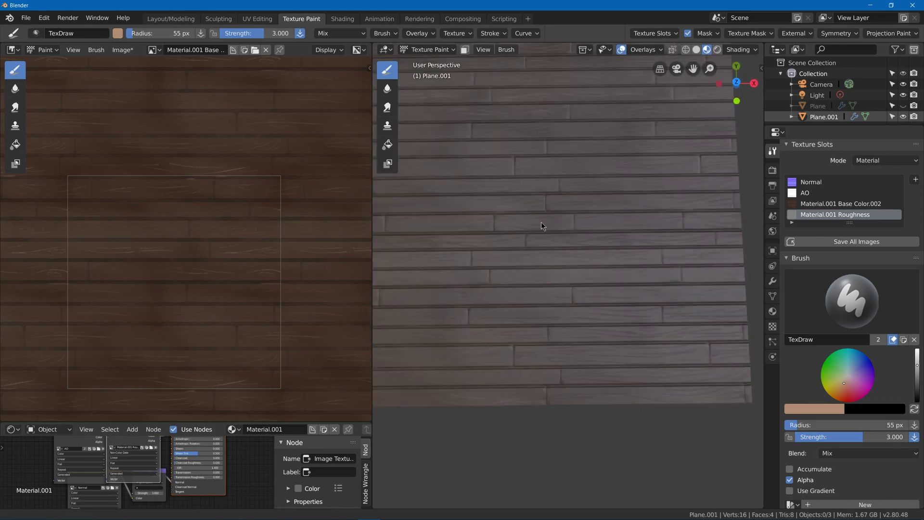
{"action": "scroll", "coordinate": [535, 210], "scroll_direction": "down", "scroll_amount": 5}
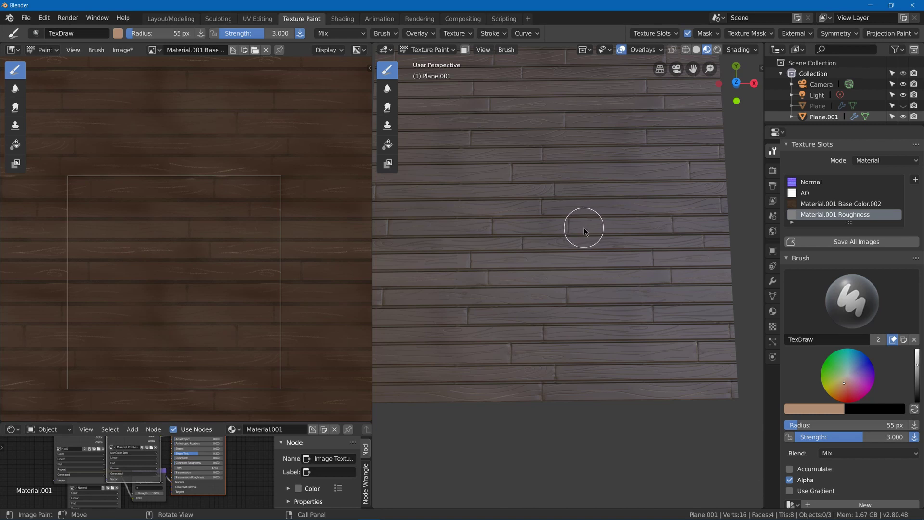
{"action": "scroll", "coordinate": [586, 229], "scroll_direction": "down", "scroll_amount": 3}
{"action": "left_click", "coordinate": [644, 50]}
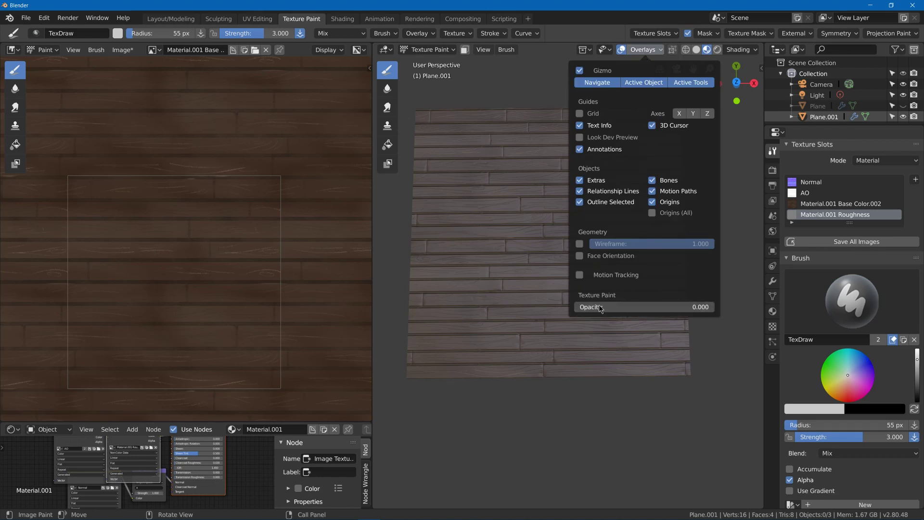
{"action": "left_click_drag", "start_coordinate": [628, 307], "coordinate": [687, 304]}
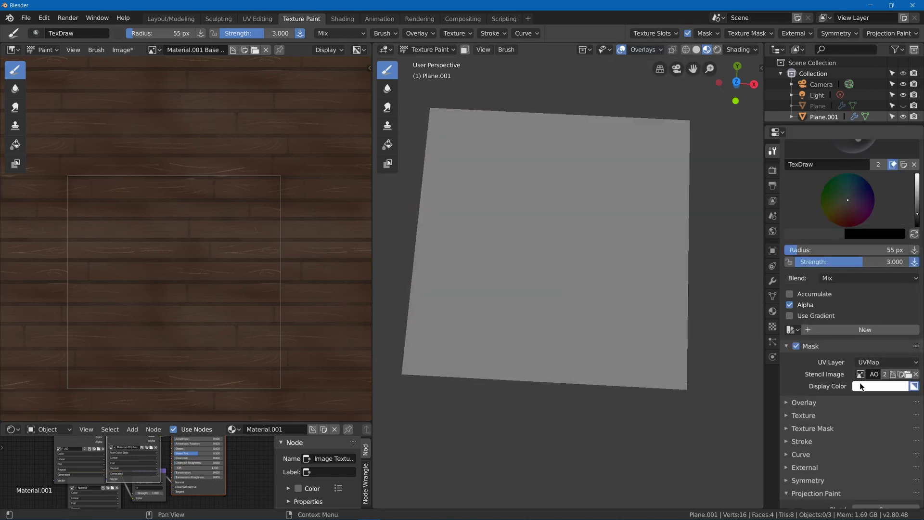
Disable the stencil mask and paint the whole roughness texture a uniform dark grey.
{"action": "left_click", "coordinate": [796, 345]}
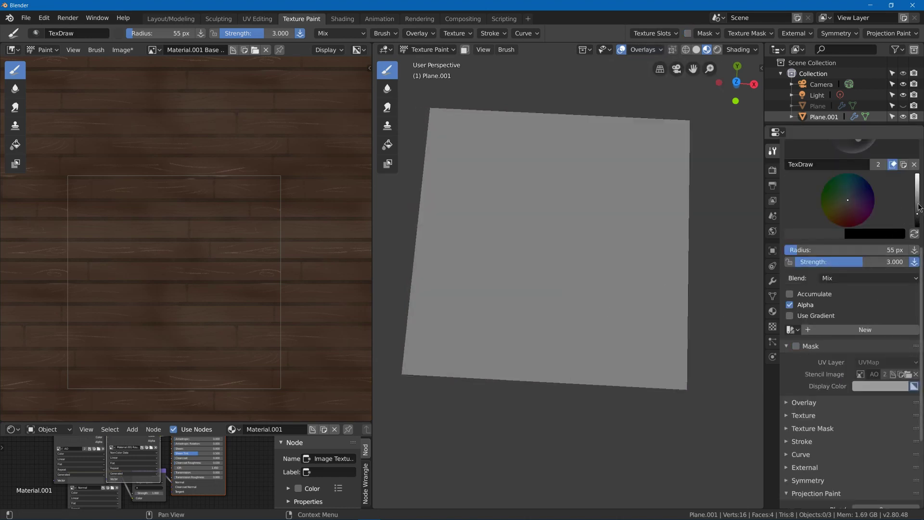
{"action": "scroll", "coordinate": [920, 215], "scroll_direction": "up", "scroll_amount": 10}
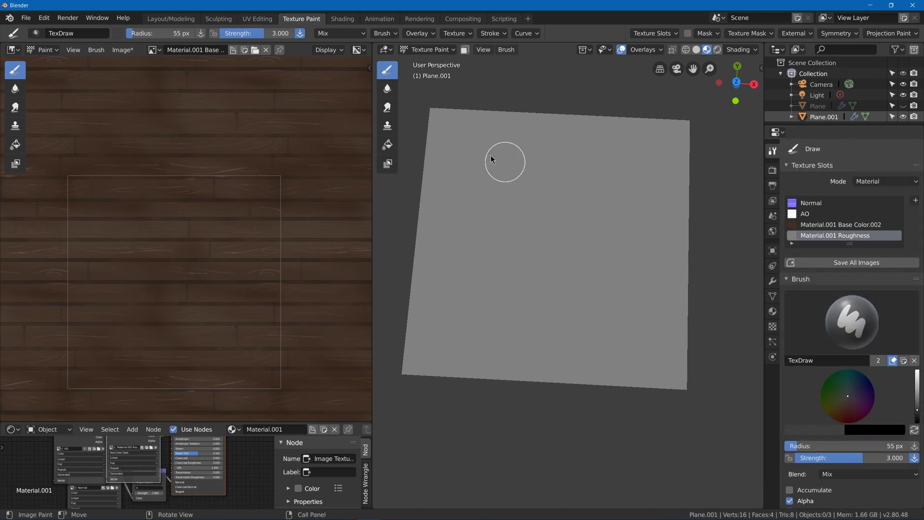
{"action": "left_click_drag", "start_coordinate": [524, 145], "coordinate": [497, 198]}
{"action": "mouse_move", "coordinate": [567, 170]}
{"action": "left_mouse_down"}
{"action": "mouse_move", "coordinate": [574, 290]}
{"action": "mouse_move", "coordinate": [559, 305]}
{"action": "mouse_move", "coordinate": [470, 308]}
{"action": "mouse_move", "coordinate": [527, 278]}
{"action": "mouse_move", "coordinate": [483, 279]}
{"action": "mouse_move", "coordinate": [452, 333]}
{"action": "mouse_move", "coordinate": [456, 188]}
{"action": "left_mouse_up"}
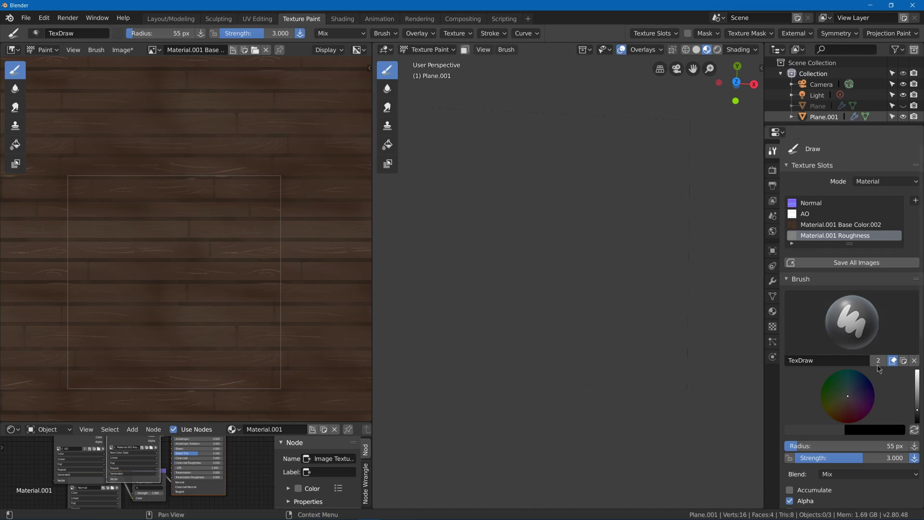
{"action": "scroll", "coordinate": [913, 406], "scroll_direction": "down", "scroll_amount": 5}
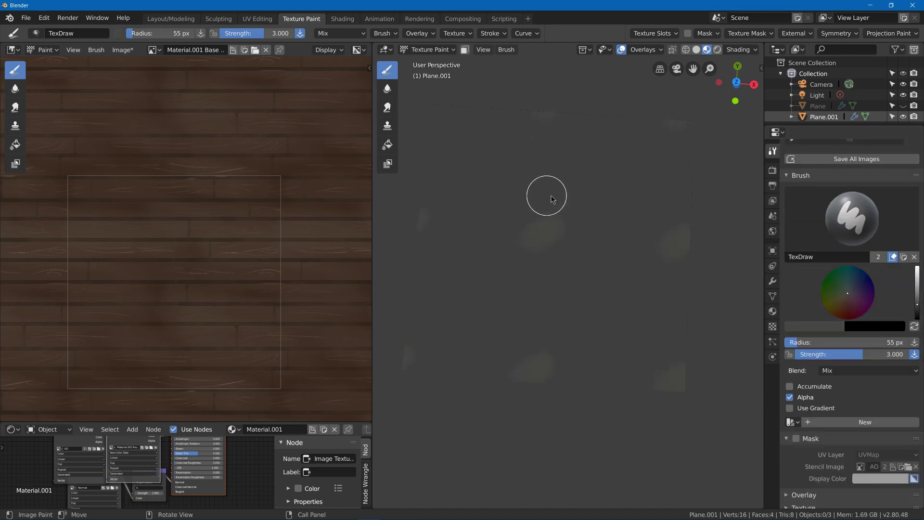
{"action": "left_click_drag", "start_coordinate": [500, 176], "coordinate": [491, 182]}
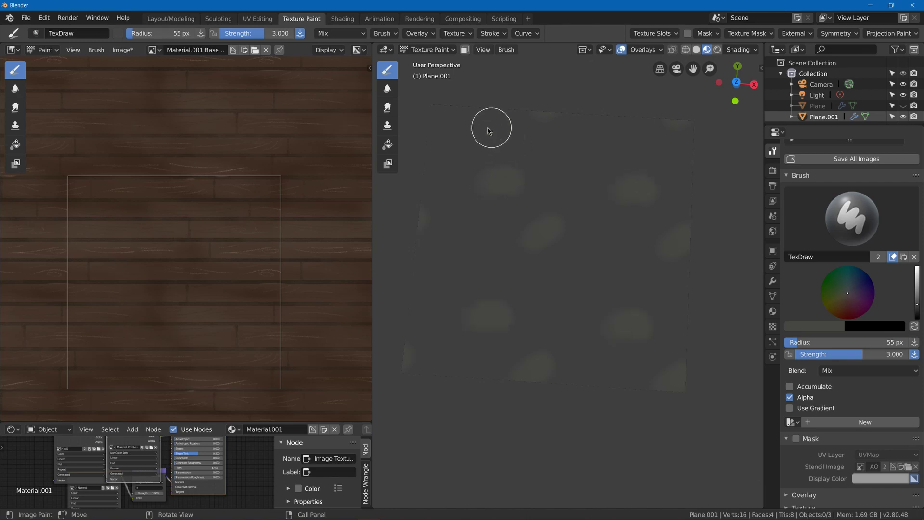
{"action": "key", "text": "ctrl+z"}
{"action": "key", "text": "ctrl+z"}
Lower the brush strength to 0.689 and paint soft, slightly lighter grey patches across the roughness texture.
{"action": "mouse_move", "coordinate": [269, 33]}
{"action": "left_mouse_down"}
{"action": "mouse_move", "coordinate": [260, 34]}
{"action": "mouse_move", "coordinate": [312, 37]}
{"action": "mouse_move", "coordinate": [267, 34]}
{"action": "left_mouse_up"}
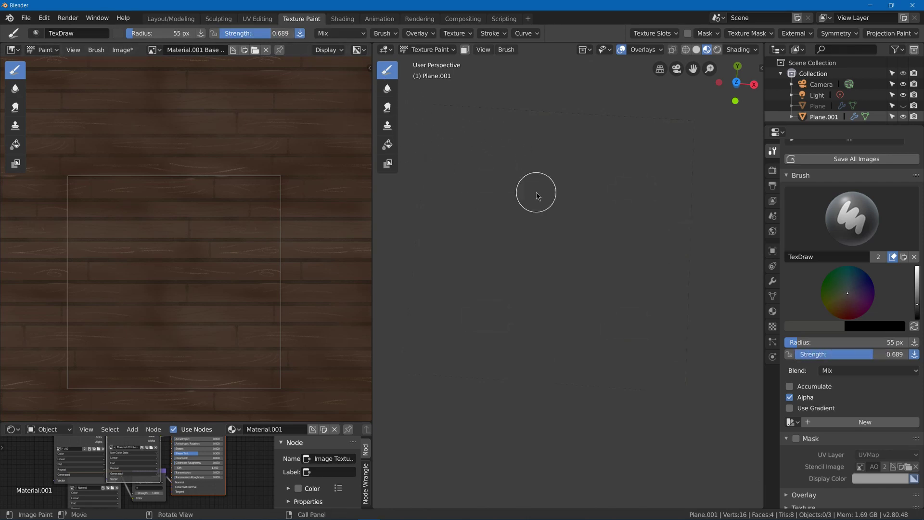
{"action": "mouse_move", "coordinate": [520, 208]}
{"action": "left_mouse_down"}
{"action": "mouse_move", "coordinate": [454, 201]}
{"action": "mouse_move", "coordinate": [564, 266]}
{"action": "mouse_move", "coordinate": [543, 285]}
{"action": "mouse_move", "coordinate": [547, 235]}
{"action": "left_mouse_up"}
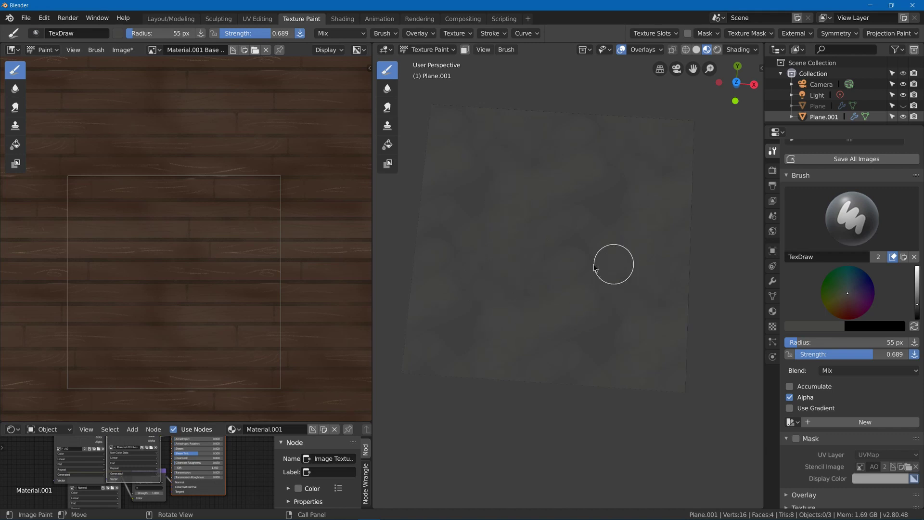
Re-enable the AO stencil mask, choose a near-white brush color, and paint the plank gaps and grain in the roughness texture.
{"action": "scroll", "coordinate": [790, 353], "scroll_direction": "down", "scroll_amount": 8}
{"action": "left_click", "coordinate": [796, 271]}
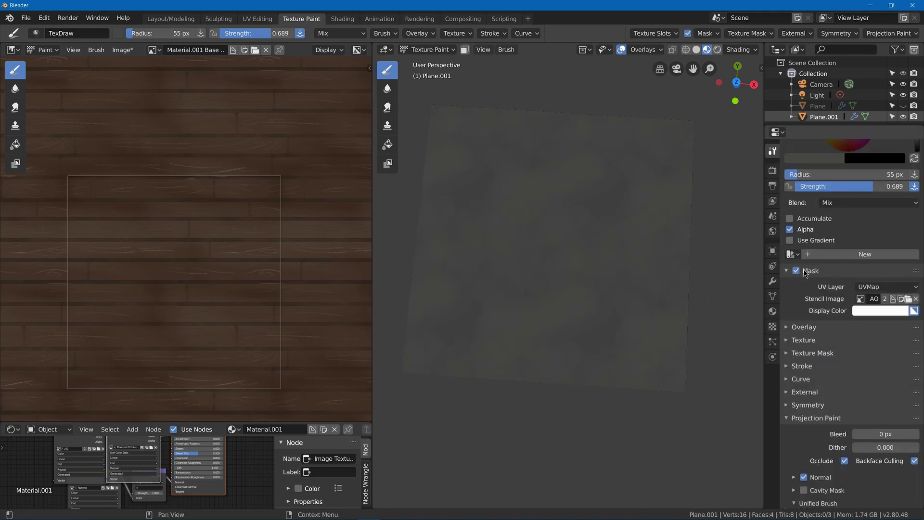
{"action": "scroll", "coordinate": [801, 217], "scroll_direction": "up", "scroll_amount": 4}
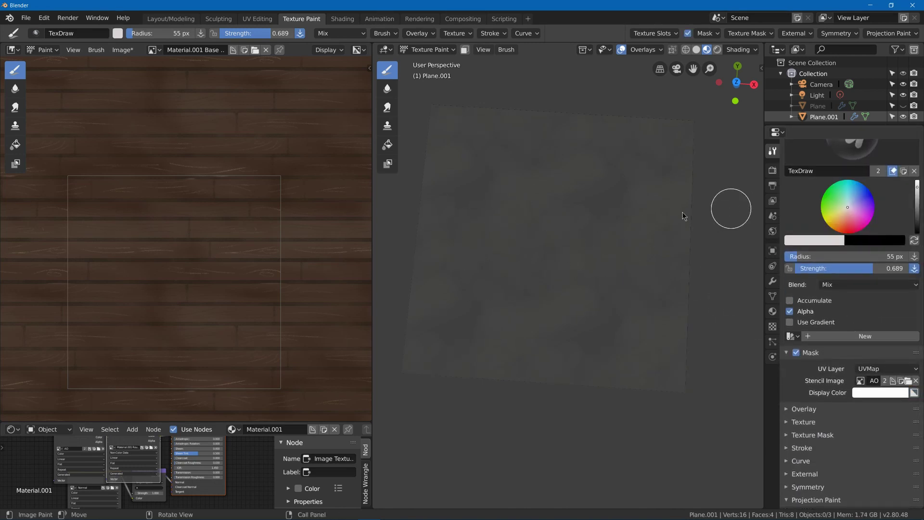
{"action": "mouse_move", "coordinate": [471, 206]}
{"action": "left_mouse_down"}
{"action": "mouse_move", "coordinate": [558, 239]}
{"action": "mouse_move", "coordinate": [458, 289]}
{"action": "mouse_move", "coordinate": [457, 255]}
{"action": "left_mouse_up"}
{"action": "mouse_move", "coordinate": [472, 154]}
{"action": "left_mouse_down"}
{"action": "mouse_move", "coordinate": [543, 306]}
{"action": "mouse_move", "coordinate": [542, 251]}
{"action": "mouse_move", "coordinate": [490, 201]}
{"action": "left_mouse_up"}
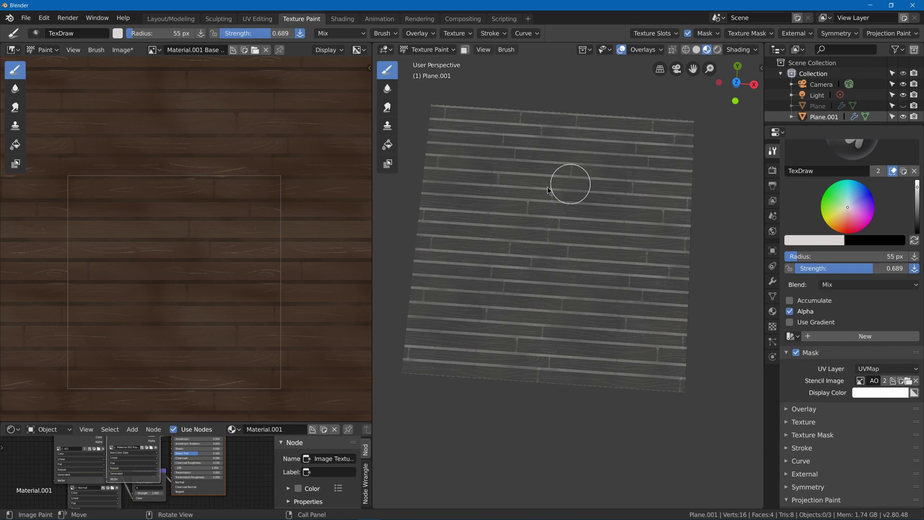
Turn the texture paint overlay opacity all the way down and inspect the shaded floor from a low angle.
{"action": "left_click", "coordinate": [643, 50]}
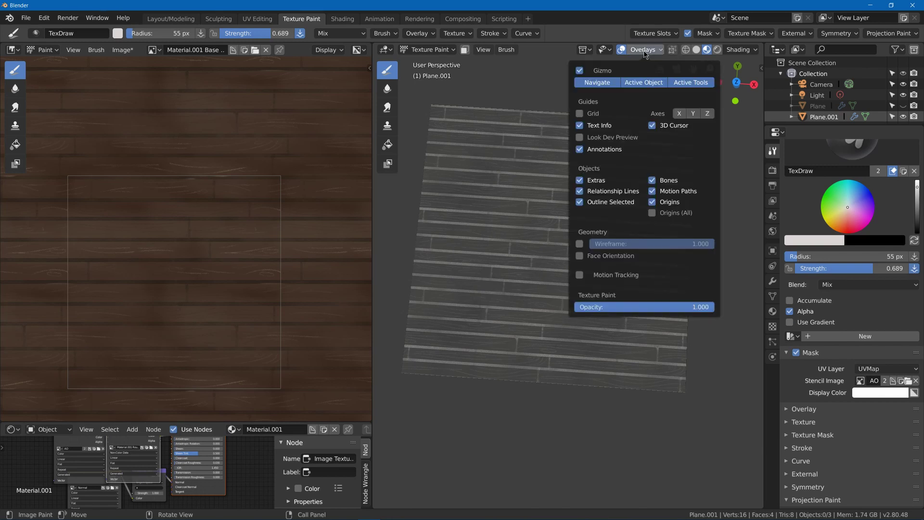
{"action": "left_click_drag", "start_coordinate": [664, 306], "coordinate": [515, 312]}
{"action": "middle_click_drag", "start_coordinate": [513, 289], "coordinate": [556, 210]}
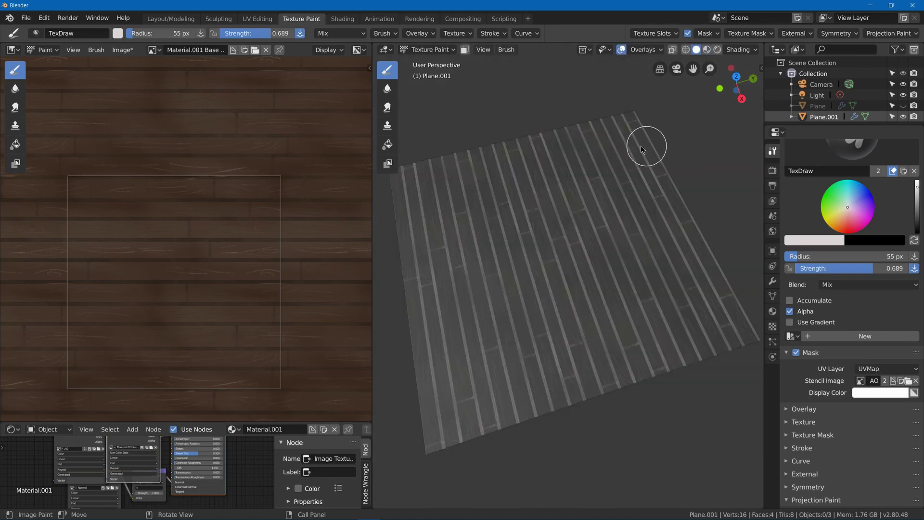
{"action": "mouse_move", "coordinate": [599, 208]}
{"action": "middle_mouse_down"}
{"action": "mouse_move", "coordinate": [594, 236]}
{"action": "mouse_move", "coordinate": [571, 250]}
{"action": "mouse_move", "coordinate": [590, 238]}
{"action": "mouse_move", "coordinate": [597, 213]}
{"action": "mouse_move", "coordinate": [586, 214]}
{"action": "mouse_move", "coordinate": [583, 241]}
{"action": "middle_mouse_up"}
{"action": "middle_click_drag", "start_coordinate": [627, 200], "coordinate": [609, 159]}
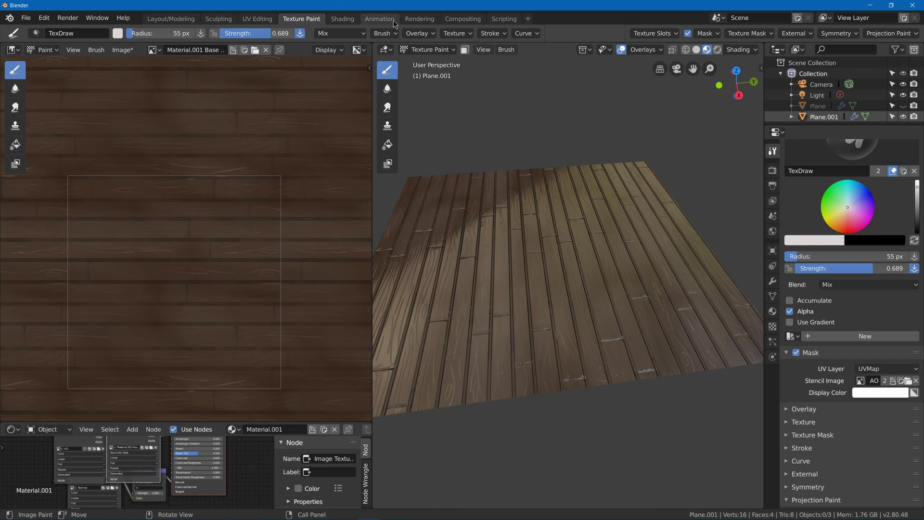
Open the Shading workspace and move the AO and roughness texture nodes away from the Principled shader to make room between them.
{"action": "left_click", "coordinate": [343, 19]}
{"action": "middle_click_drag", "start_coordinate": [350, 466], "coordinate": [330, 355]}
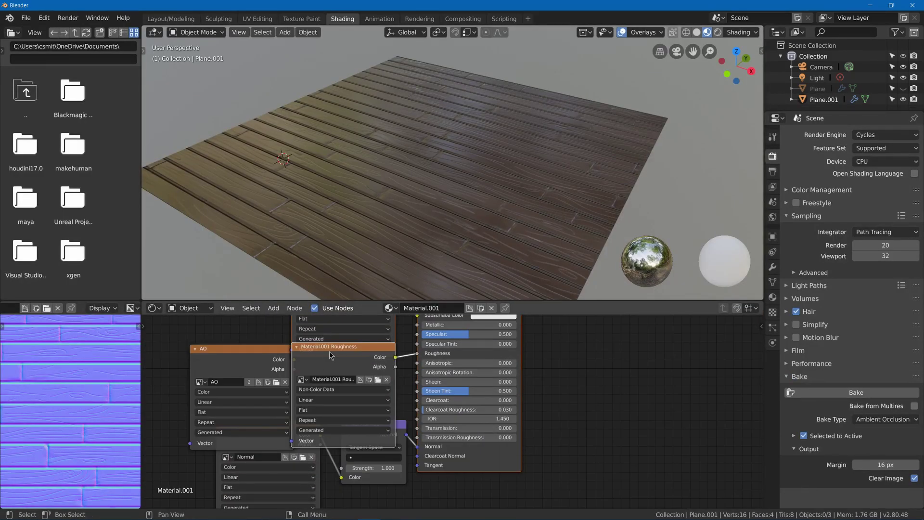
{"action": "left_click_drag", "start_coordinate": [262, 359], "coordinate": [166, 384]}
{"action": "left_click_drag", "start_coordinate": [316, 349], "coordinate": [224, 372]}
Insert a ColorRamp node between the roughness texture's color output and the shader's Roughness input.
{"action": "middle_click_drag", "start_coordinate": [366, 226], "coordinate": [383, 191]}
{"action": "key", "text": "shift+a"}
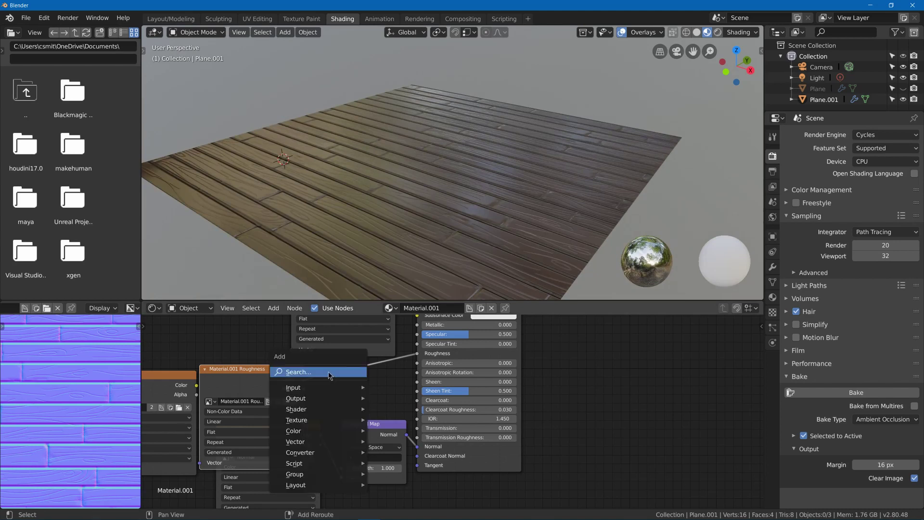
{"action": "left_click", "coordinate": [330, 374]}
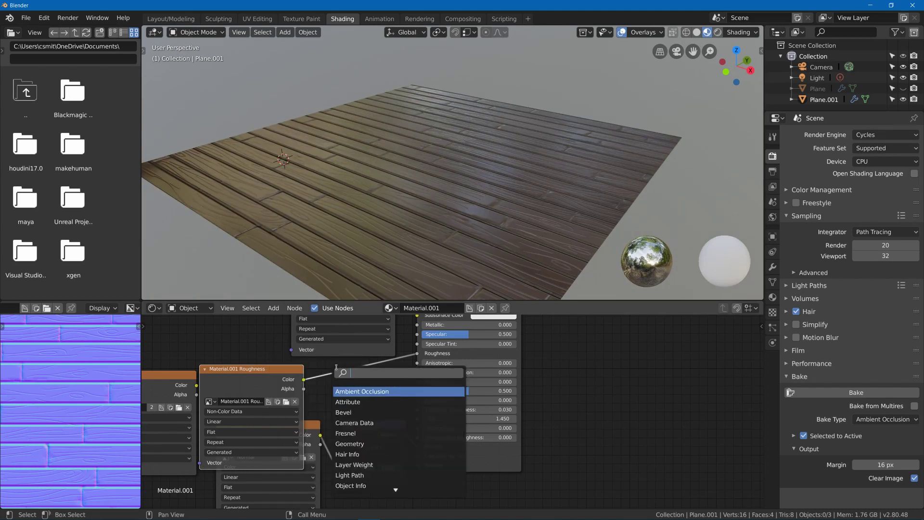
{"action": "type", "text": "color"}
{"action": "key", "text": "Return"}
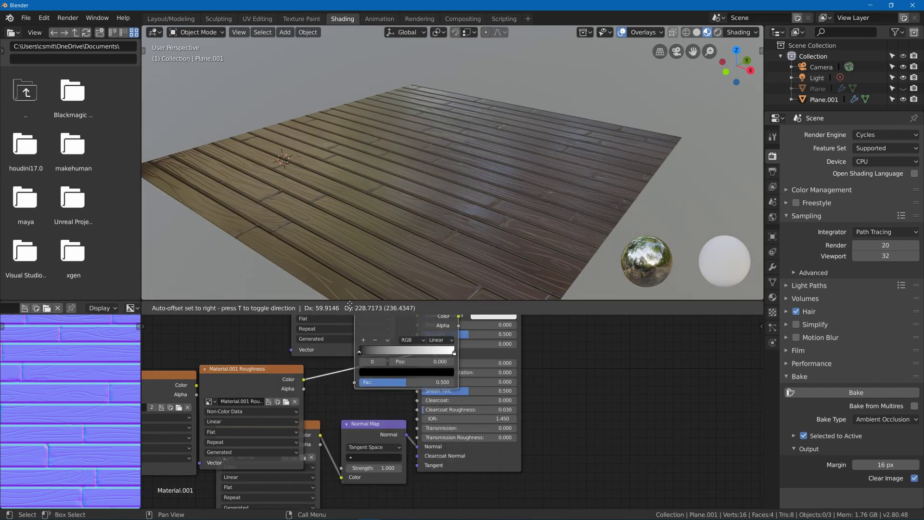
{"action": "left_click", "coordinate": [372, 388]}
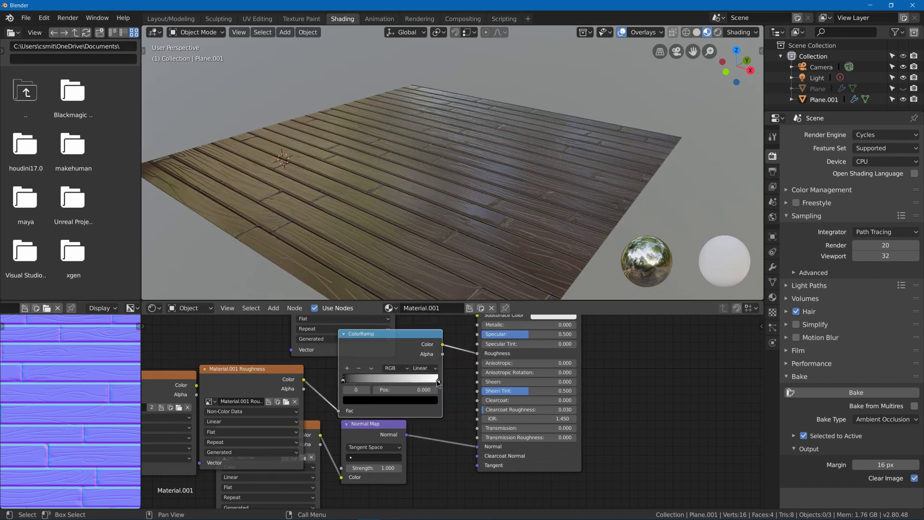
Move the color ramp's white stop to about 0.597, then select the floor plane and return to the Layout/Modeling workspace.
{"action": "left_click_drag", "start_coordinate": [435, 382], "coordinate": [409, 380]}
{"action": "middle_click_drag", "start_coordinate": [433, 270], "coordinate": [495, 247]}
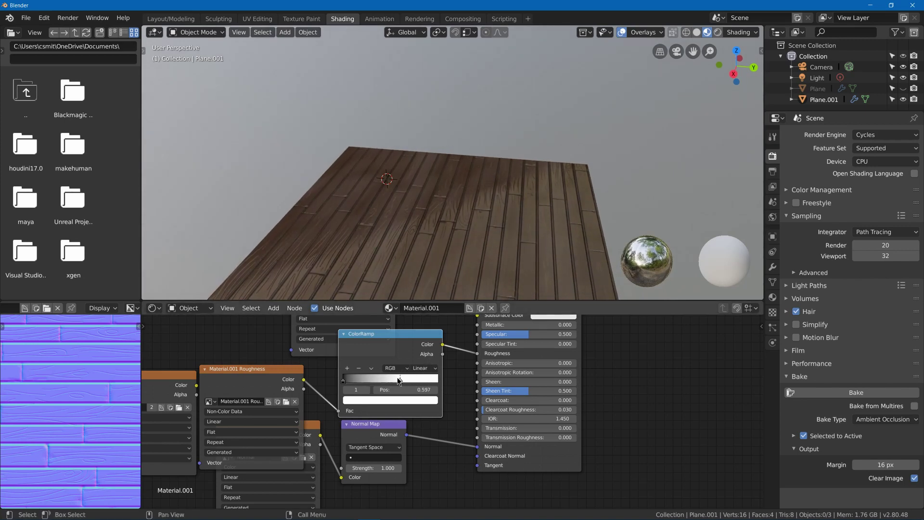
{"action": "mouse_move", "coordinate": [428, 284]}
{"action": "middle_mouse_down"}
{"action": "mouse_move", "coordinate": [446, 253]}
{"action": "mouse_move", "coordinate": [449, 268]}
{"action": "mouse_move", "coordinate": [477, 273]}
{"action": "mouse_move", "coordinate": [451, 264]}
{"action": "mouse_move", "coordinate": [421, 222]}
{"action": "mouse_move", "coordinate": [432, 260]}
{"action": "mouse_move", "coordinate": [433, 250]}
{"action": "mouse_move", "coordinate": [388, 305]}
{"action": "mouse_move", "coordinate": [423, 336]}
{"action": "mouse_move", "coordinate": [514, 282]}
{"action": "mouse_move", "coordinate": [504, 299]}
{"action": "mouse_move", "coordinate": [460, 302]}
{"action": "middle_mouse_up"}
{"action": "left_click", "coordinate": [472, 277]}
{"action": "left_click", "coordinate": [171, 19]}
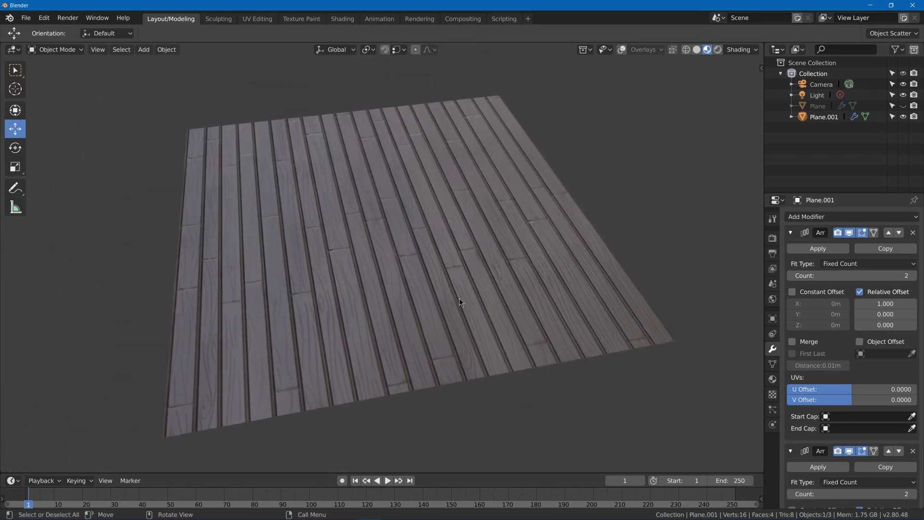